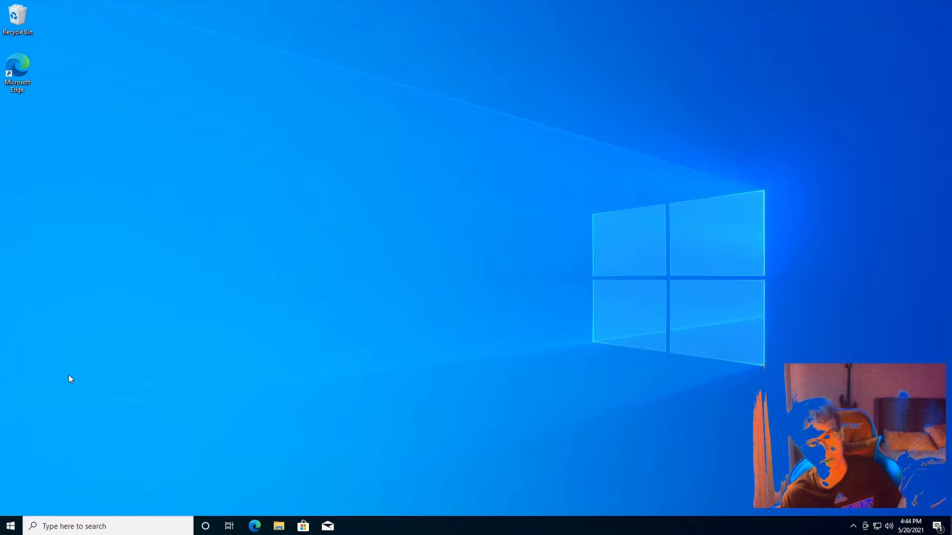
# Open Edge and search Bing for 'visual code' and 'github desktop' in separate tabs
pyautogui.click(254, 526)
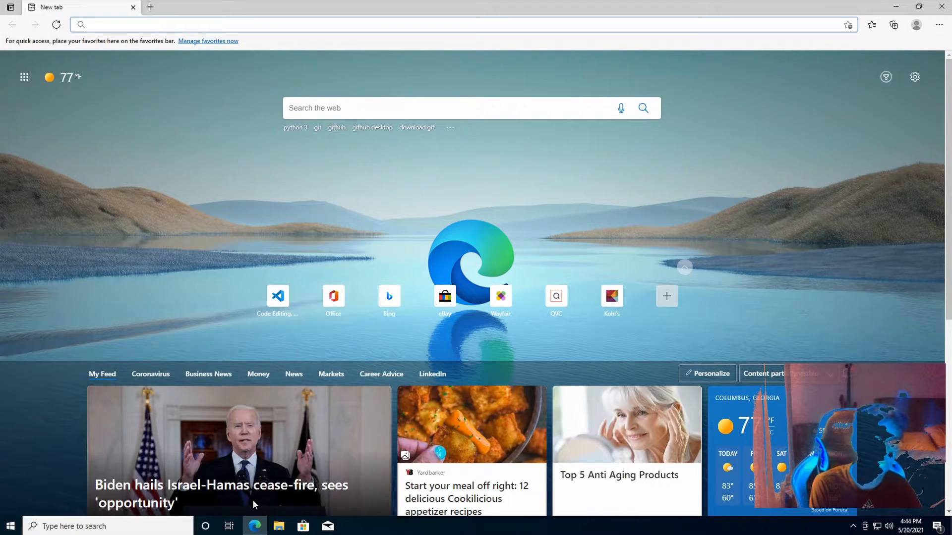
pyautogui.write('visual code')
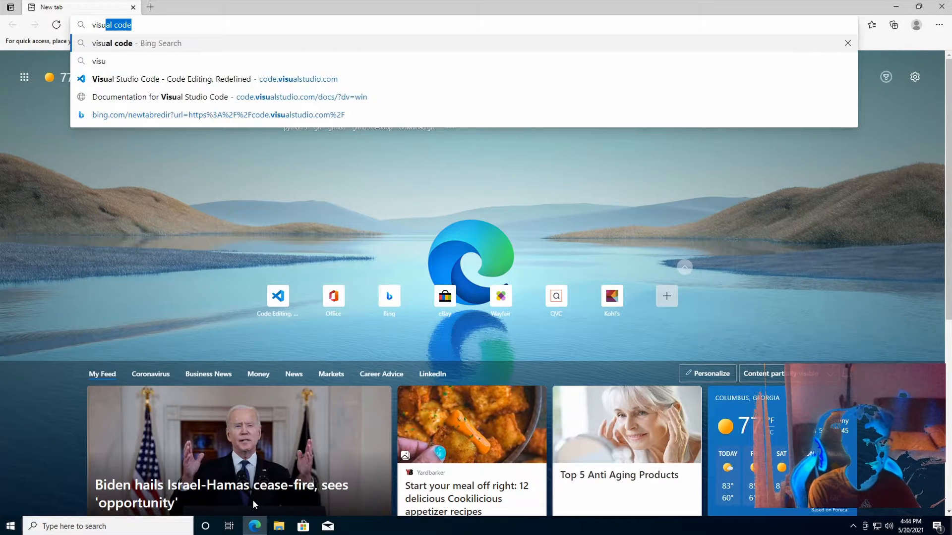
pyautogui.press('Return')
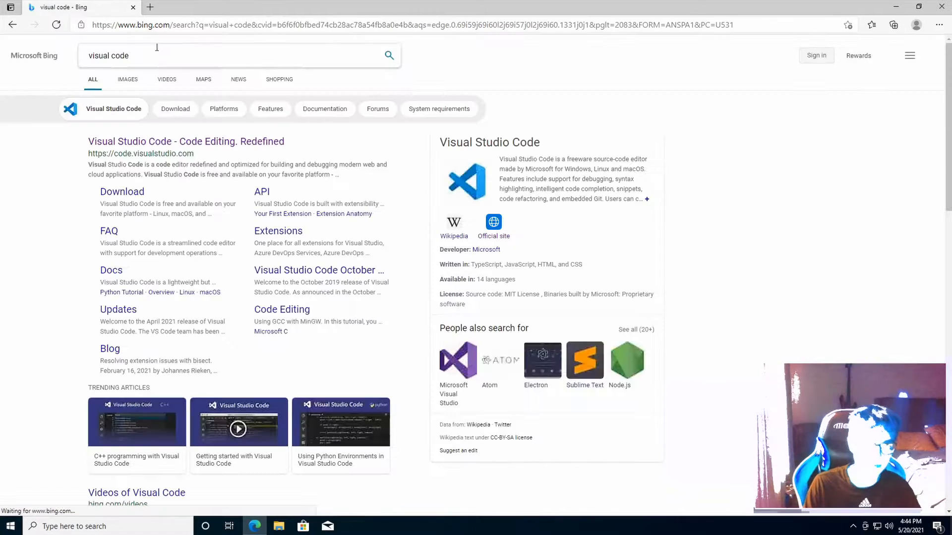
pyautogui.click(151, 12)
pyautogui.write('github desktop')
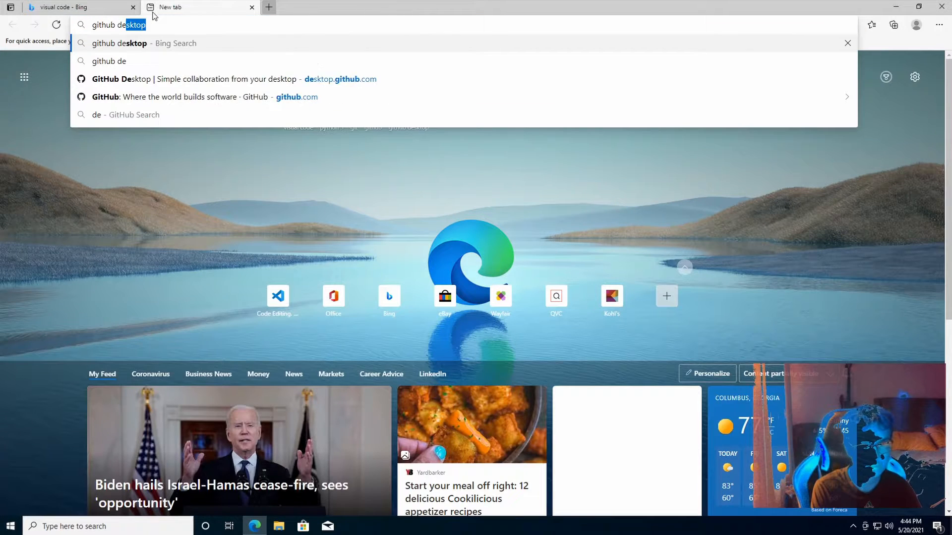
pyautogui.press('Return')
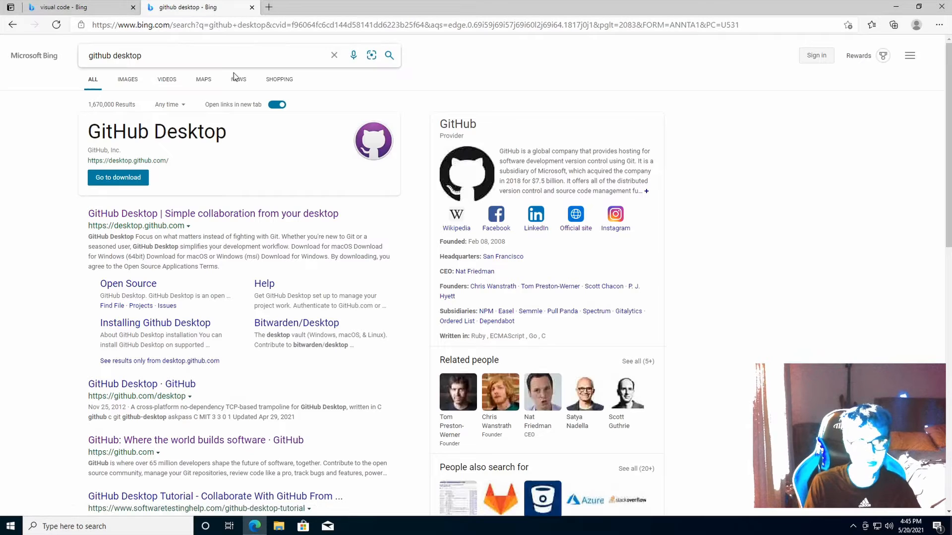
# Search Bing for 'git' and 'python' in two more new tabs
pyautogui.click(270, 8)
pyautogui.write('git')
pyautogui.press('Return')
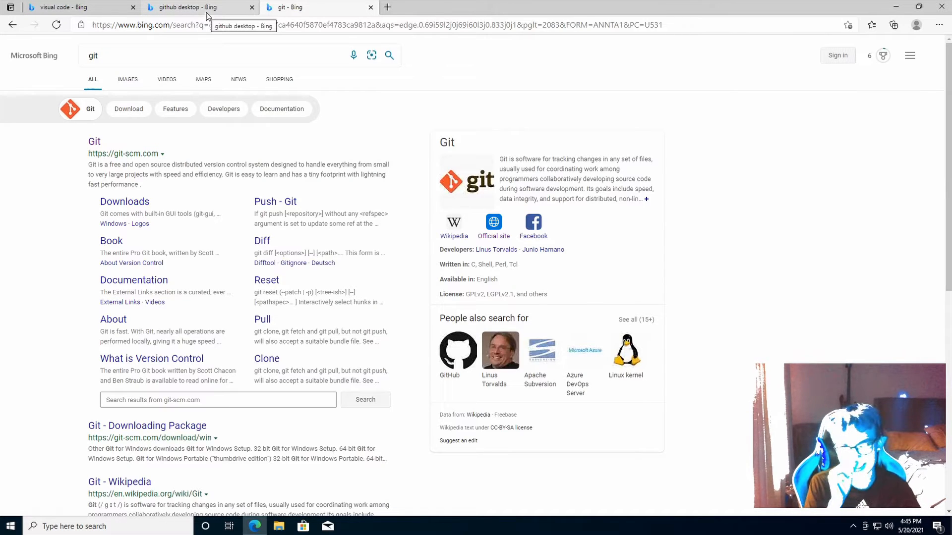
pyautogui.click(388, 8)
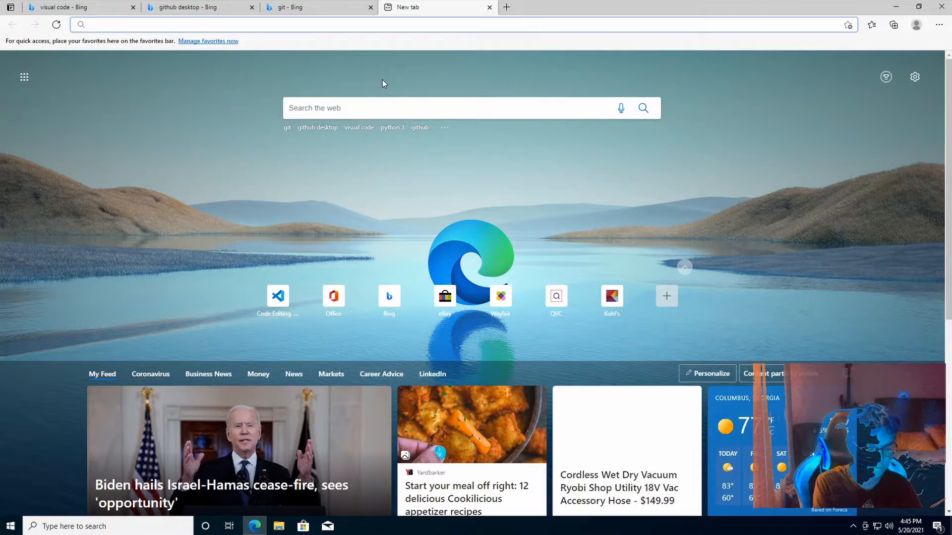
pyautogui.write('python 3')
pyautogui.press('Return')
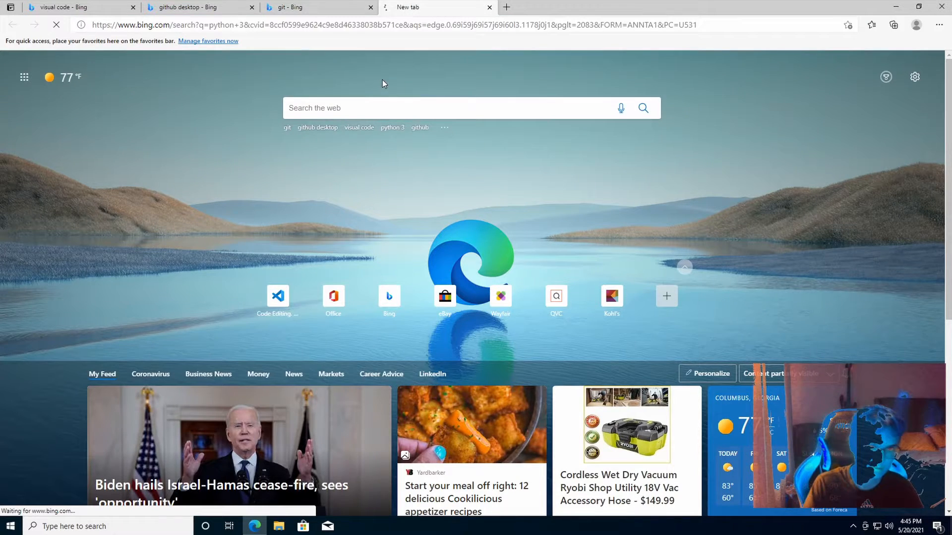
# Open the python.org Python 3.0 Release page, then return to the visual code tab
pyautogui.click(133, 149)
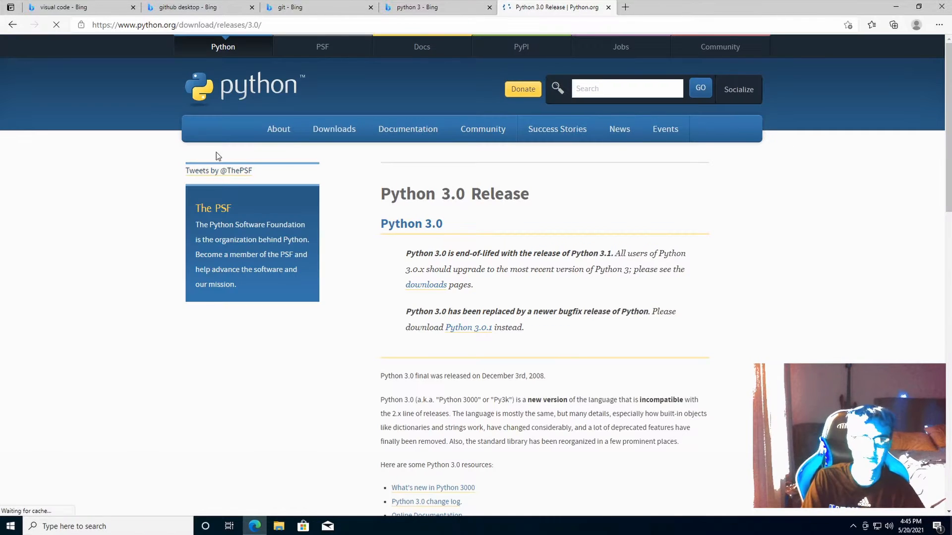
pyautogui.scroll(-10, 431, 261)
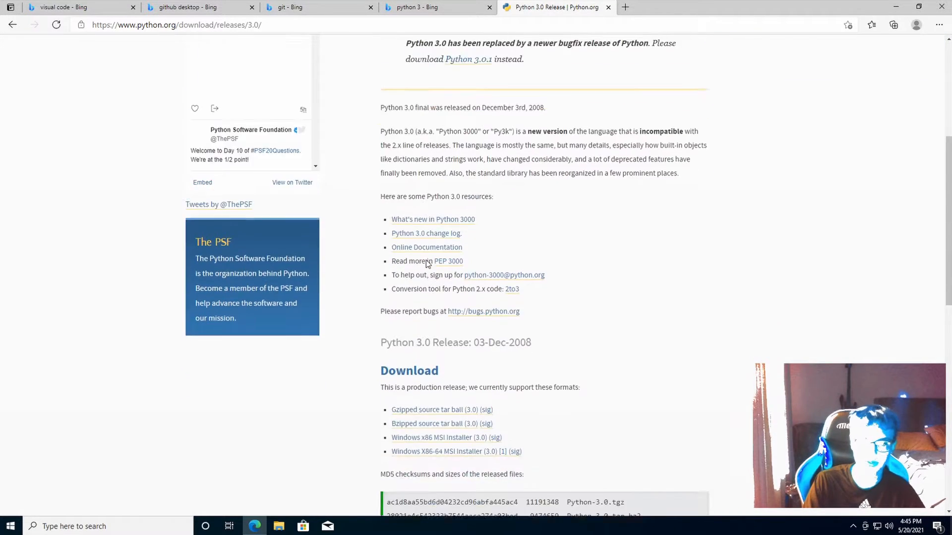
pyautogui.scroll(-3, 463, 302)
pyautogui.scroll(15, 185, 258)
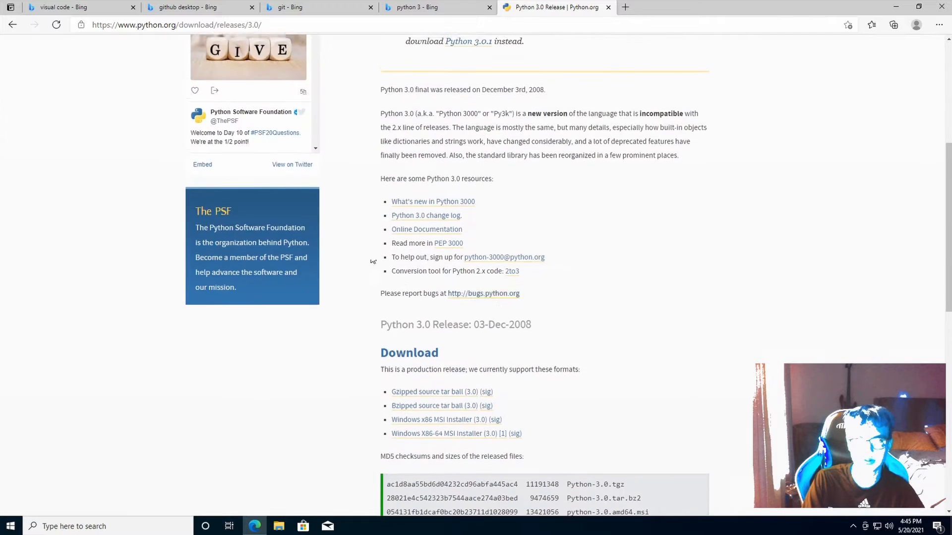
pyautogui.click(93, 14)
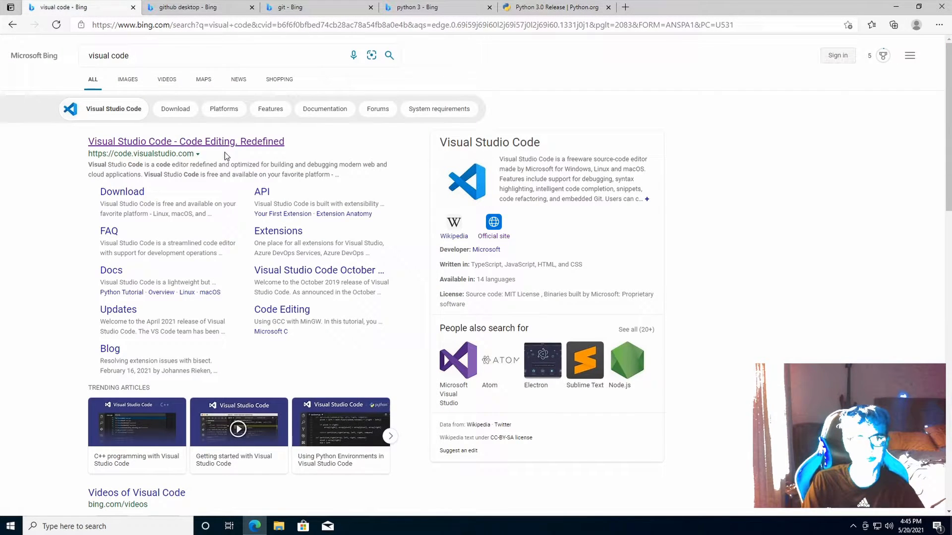
# Download VSCodeUserSetup-x64-1.56.2.exe from code.visualstudio.com and scroll the Getting Started docs
pyautogui.click(209, 140)
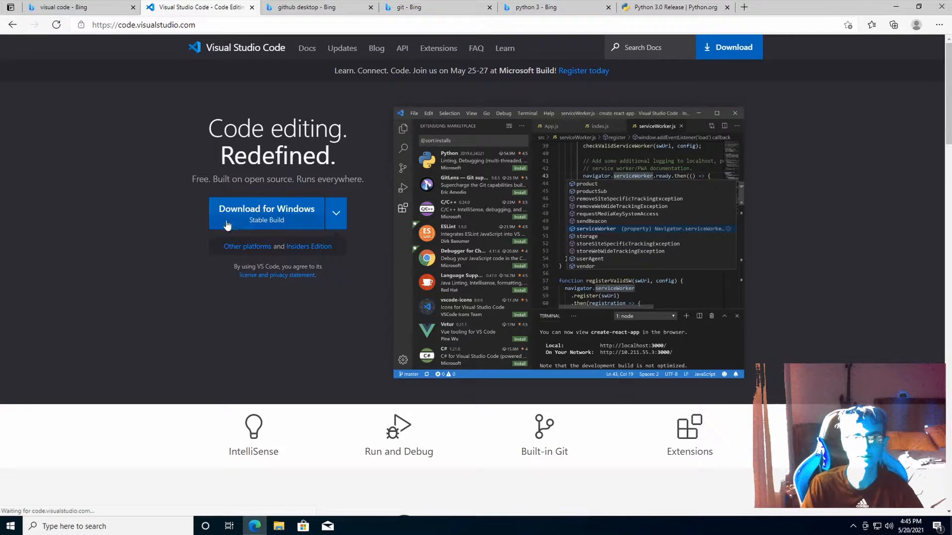
pyautogui.click(227, 225)
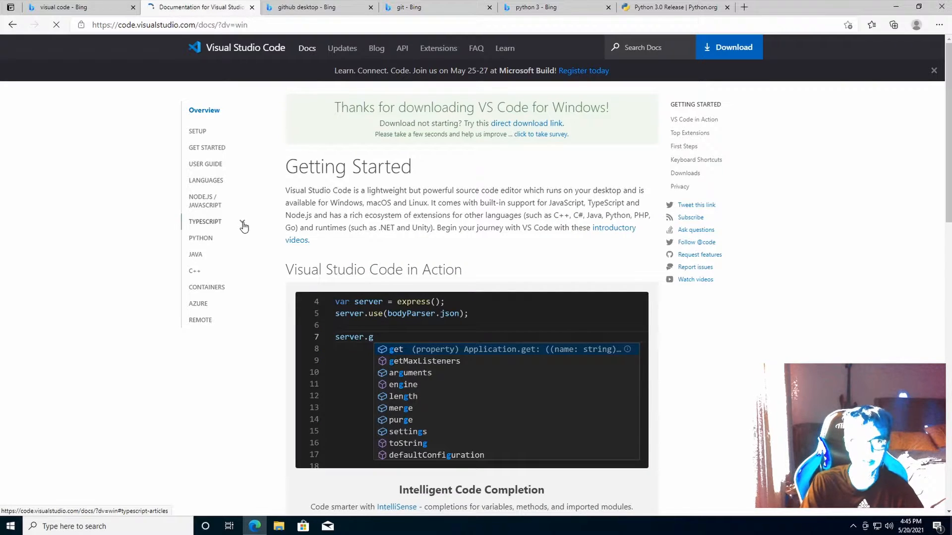
pyautogui.scroll(-12, 243, 227)
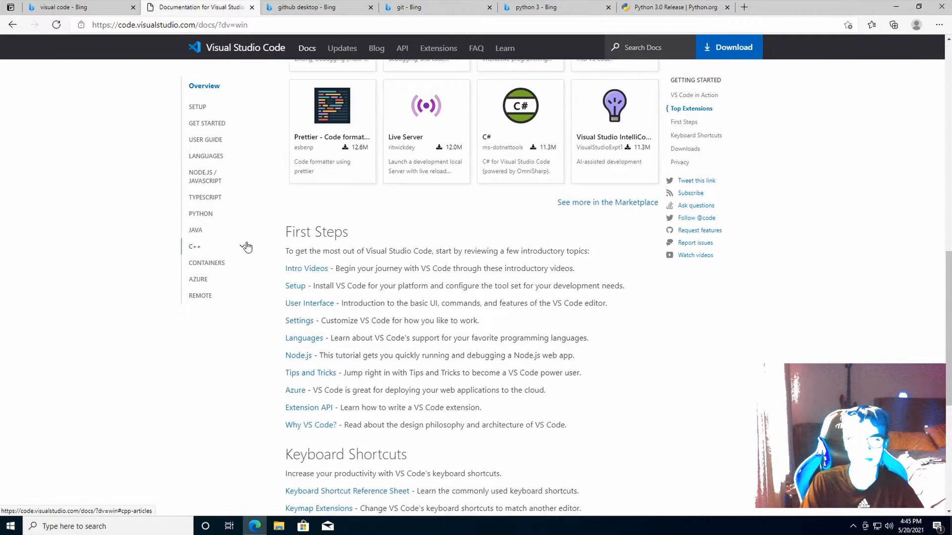
pyautogui.scroll(-4, 246, 247)
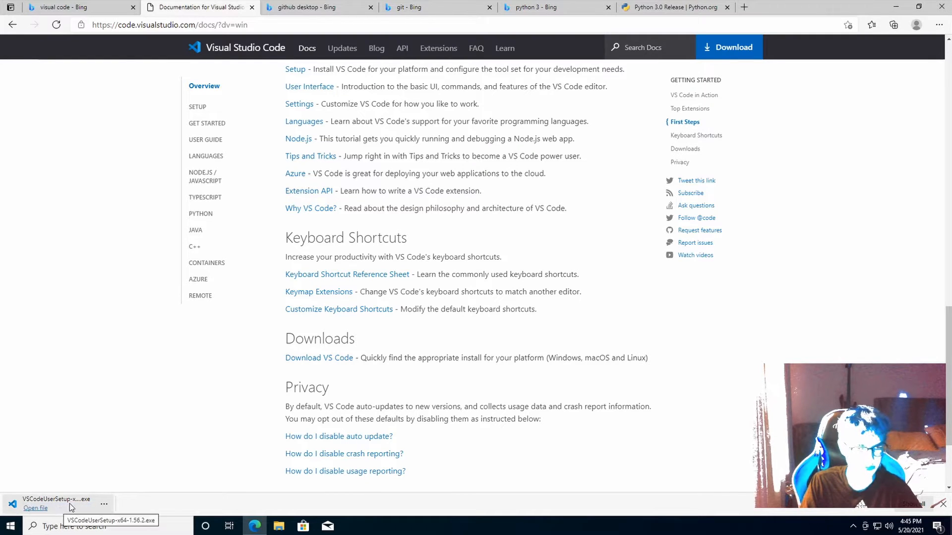
# Run the VS Code installer, accept the licence, and keep the default folders
pyautogui.click(70, 504)
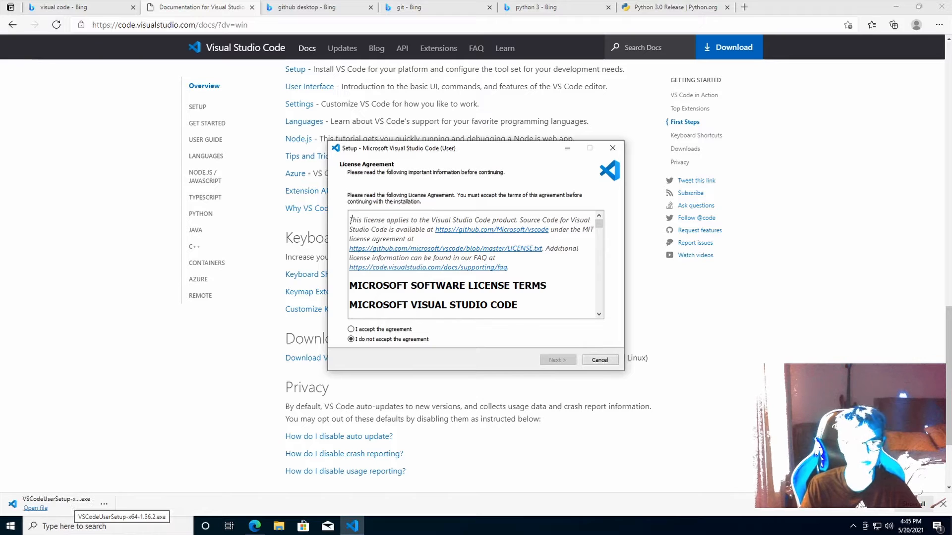
pyautogui.click(386, 330)
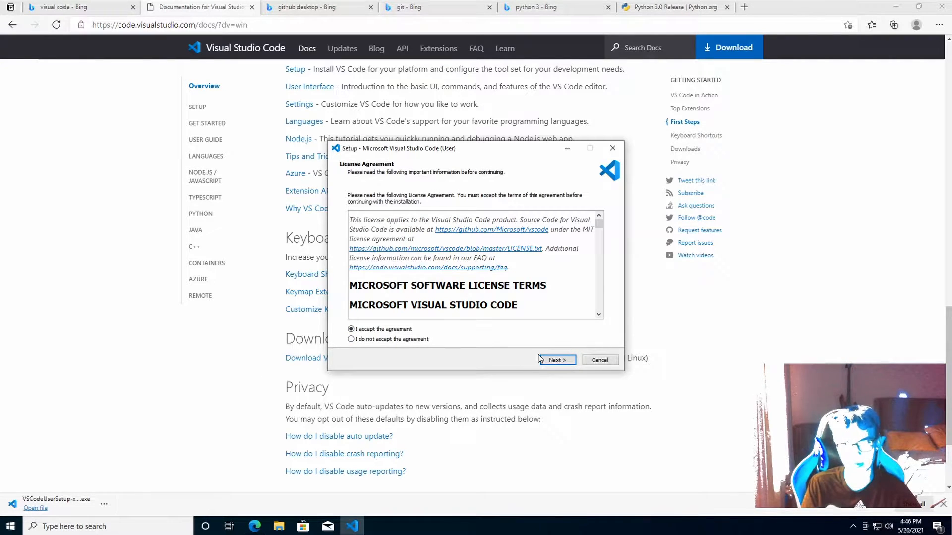
pyautogui.click(554, 361)
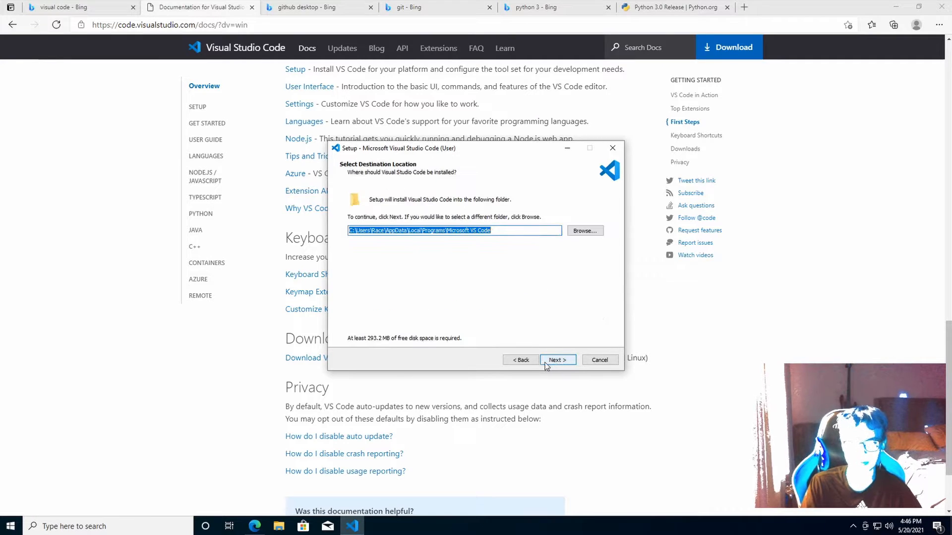
pyautogui.click(557, 364)
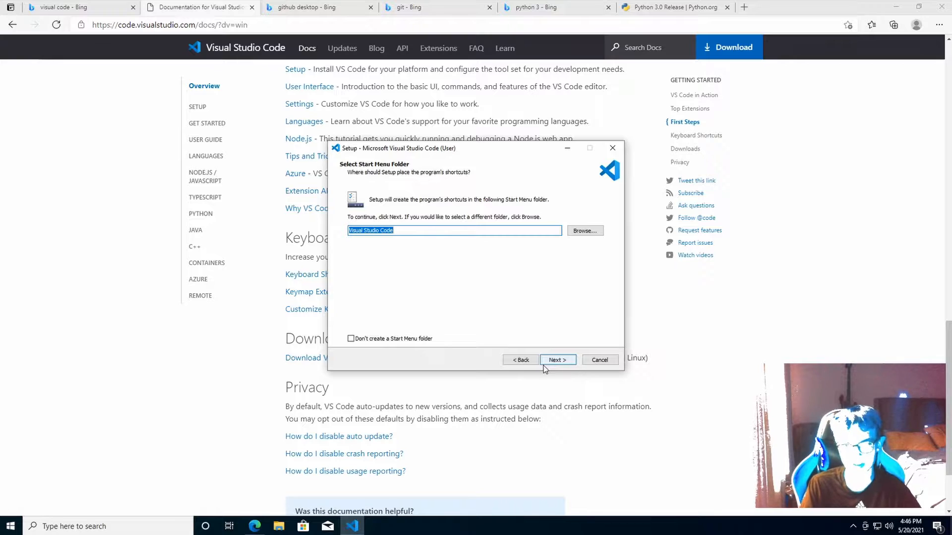
pyautogui.click(551, 362)
# Step back to the licence page and re-advance past the default install and Start Menu folders
pyautogui.click(525, 362)
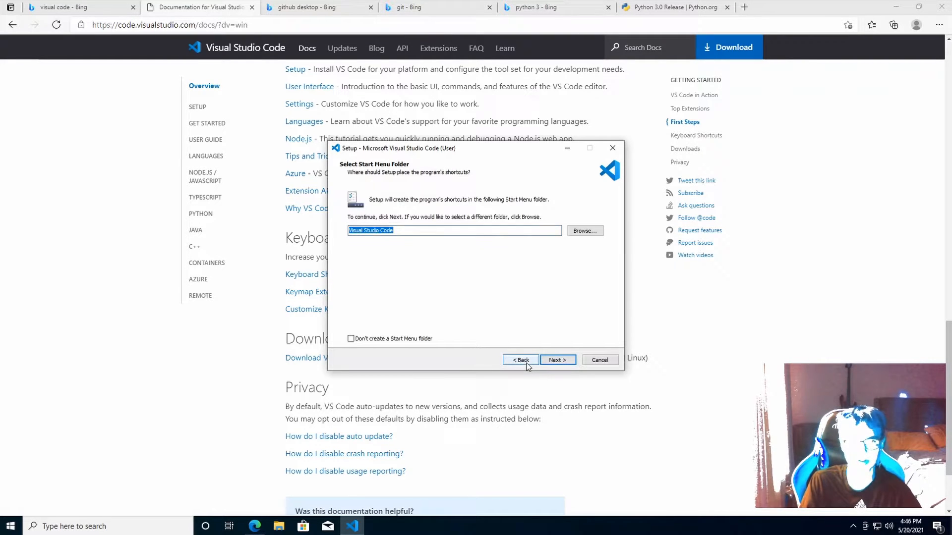
pyautogui.click(526, 363)
pyautogui.click(527, 363)
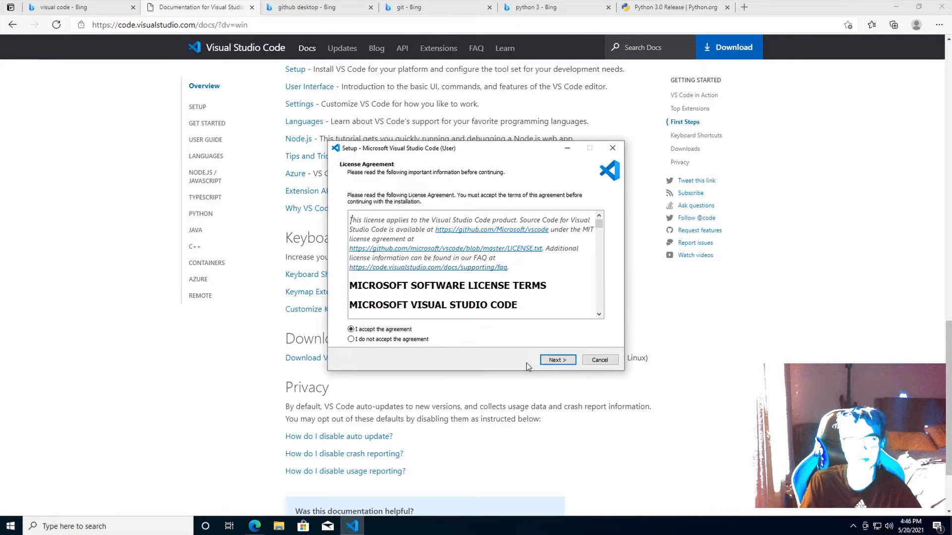
pyautogui.click(550, 362)
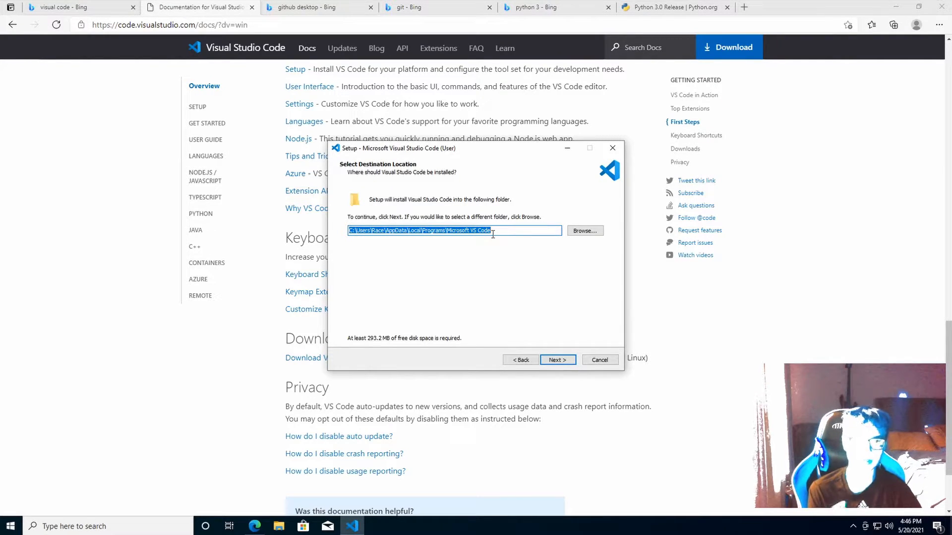
pyautogui.click(564, 361)
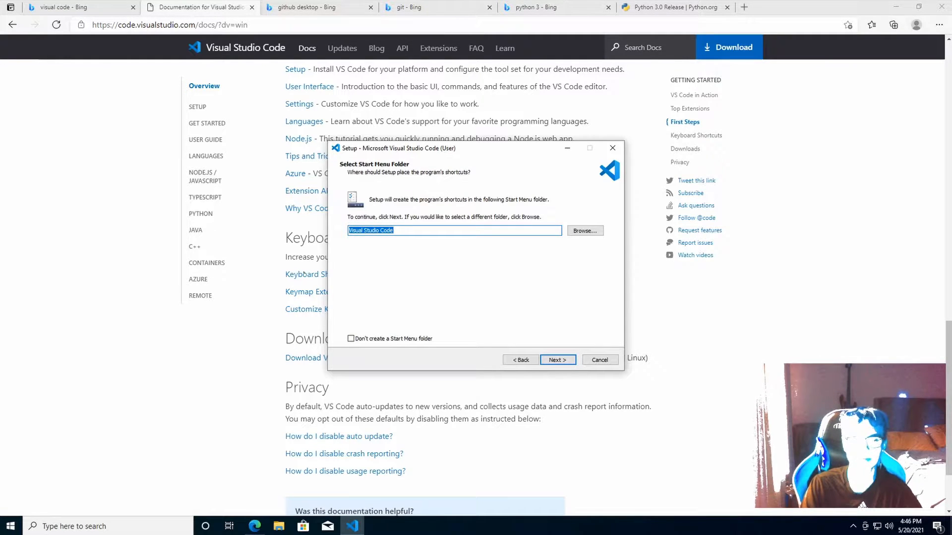
pyautogui.click(109, 526)
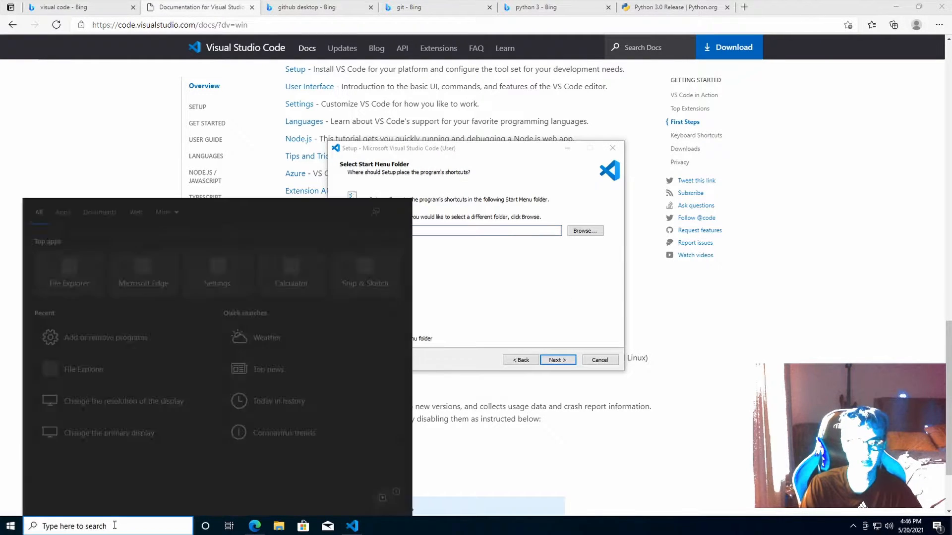
pyautogui.click(498, 301)
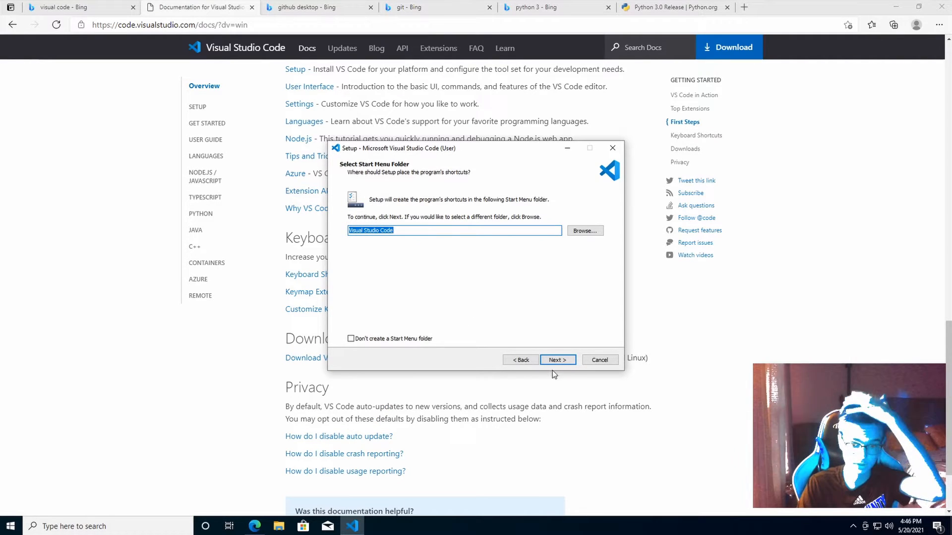
pyautogui.click(562, 360)
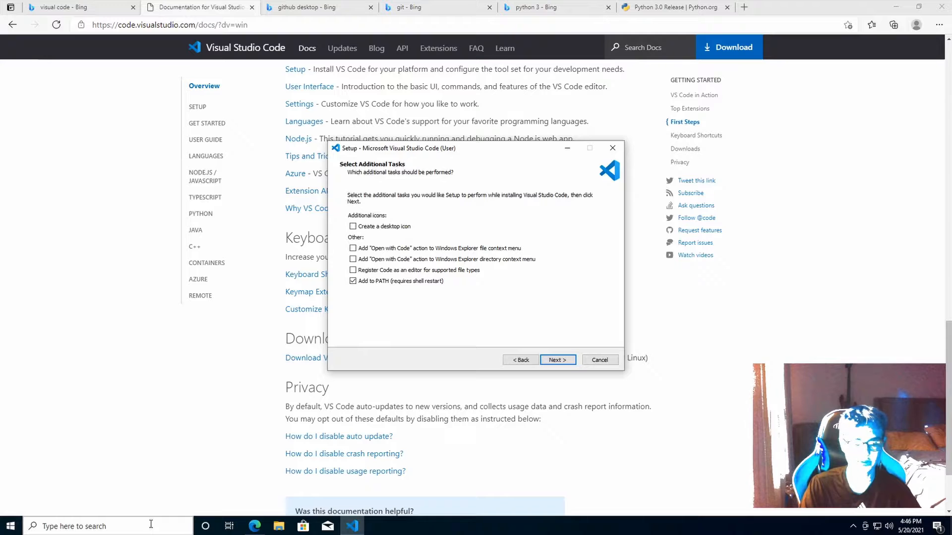
# Enable both Open with Code context-menu entries and file-type registration, then install VS Code
pyautogui.click(387, 248)
pyautogui.click(391, 259)
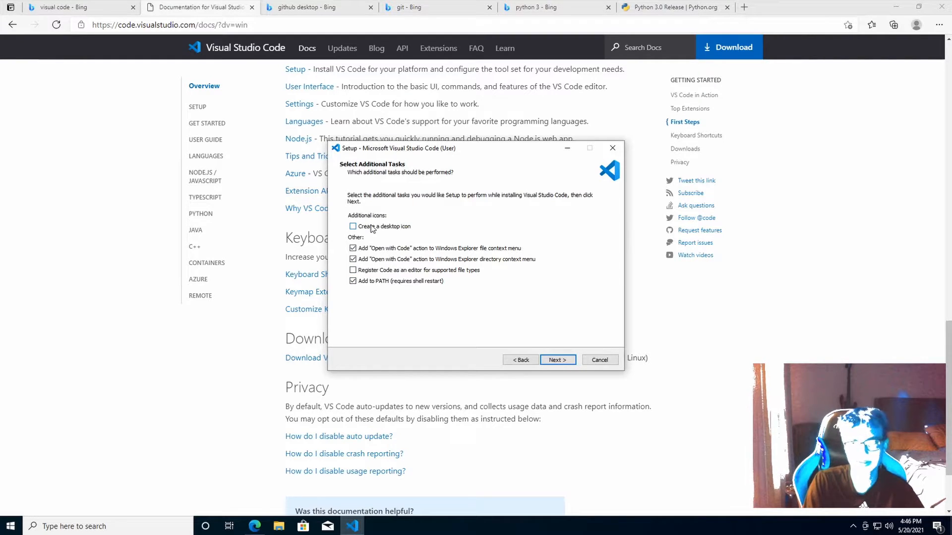
pyautogui.click(377, 271)
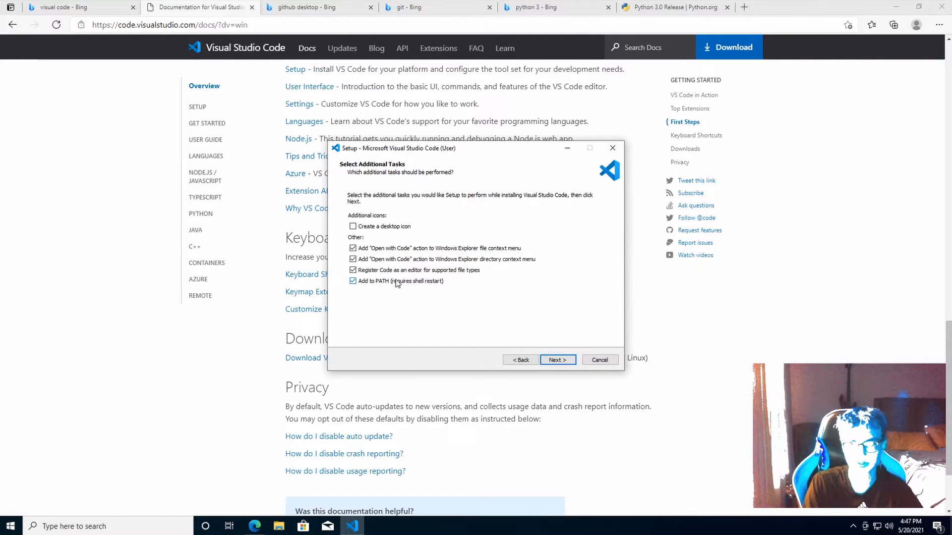
pyautogui.click(563, 359)
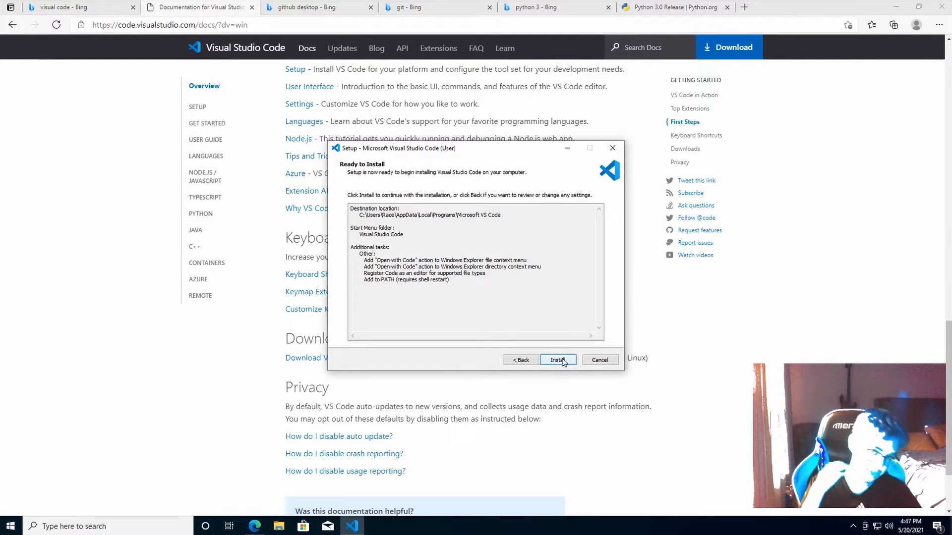
pyautogui.click(563, 361)
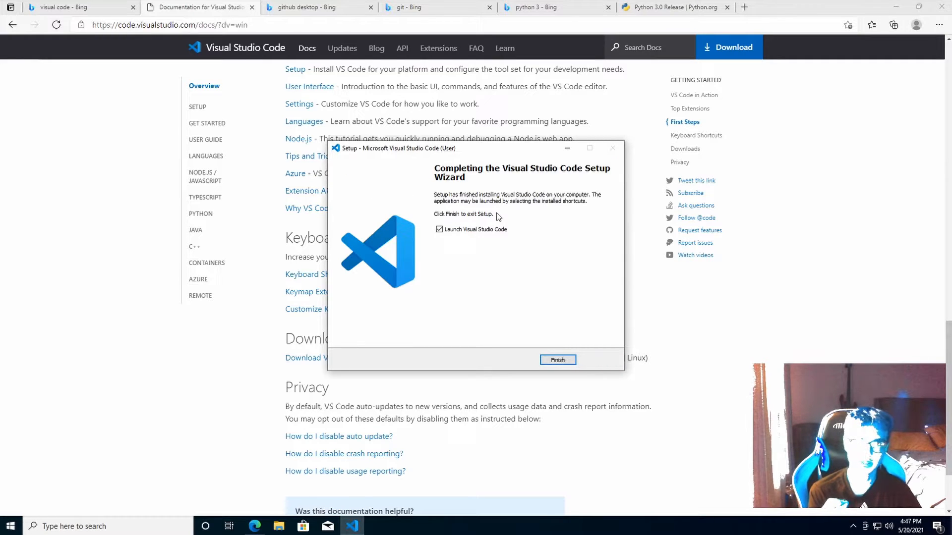
# Launch VS Code after setup and install the Python extension from the Extensions view
pyautogui.click(547, 360)
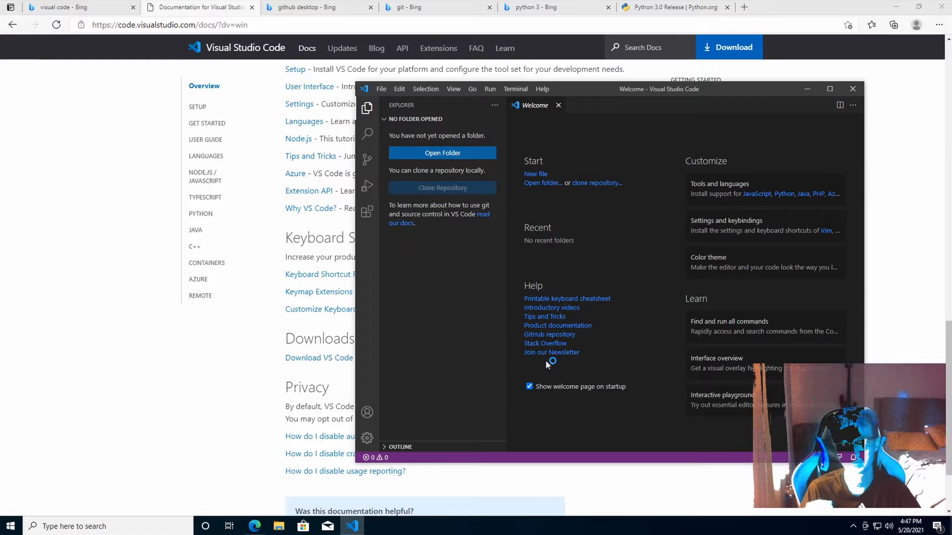
pyautogui.click(368, 213)
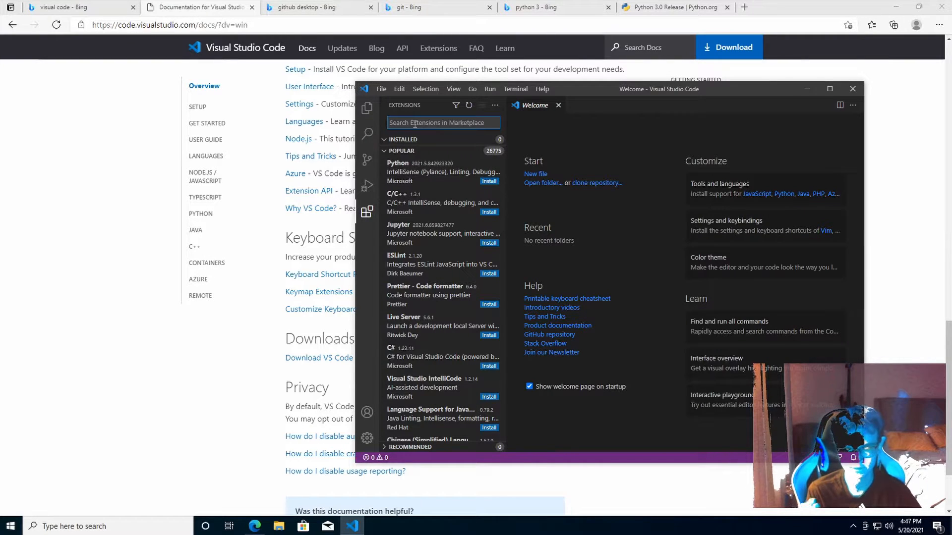
pyautogui.click(432, 185)
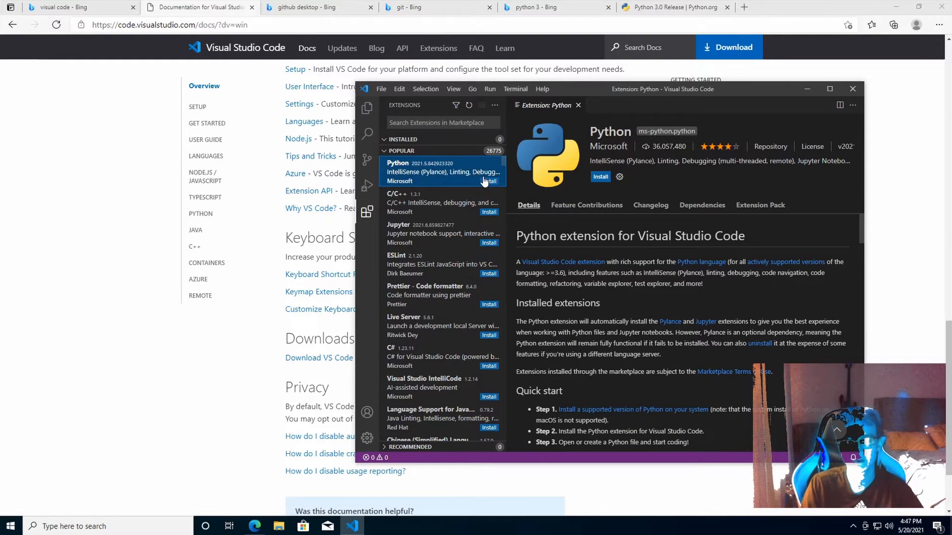
pyautogui.click(601, 177)
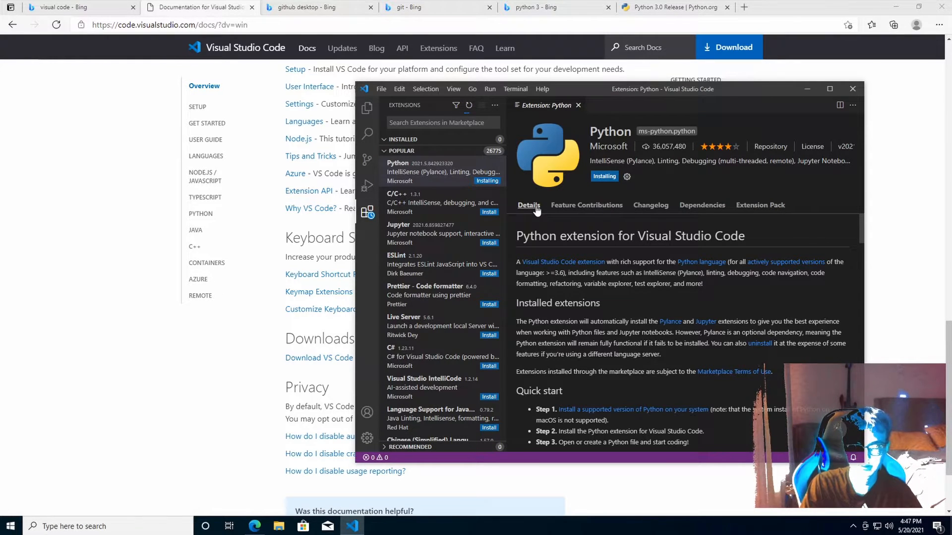
# Confirm Python, Pylance and Jupyter in the Installed extensions list, then minimize VS Code
pyautogui.click(398, 142)
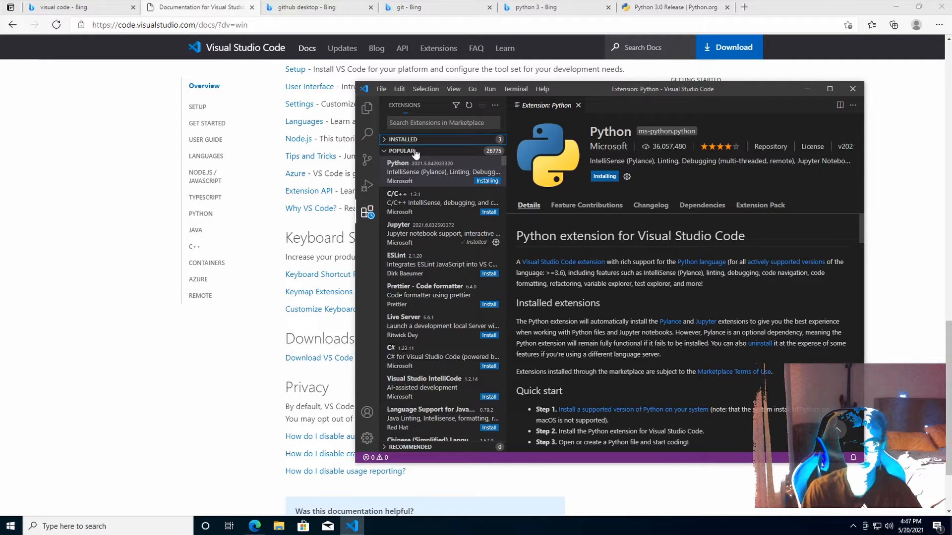
pyautogui.click(391, 140)
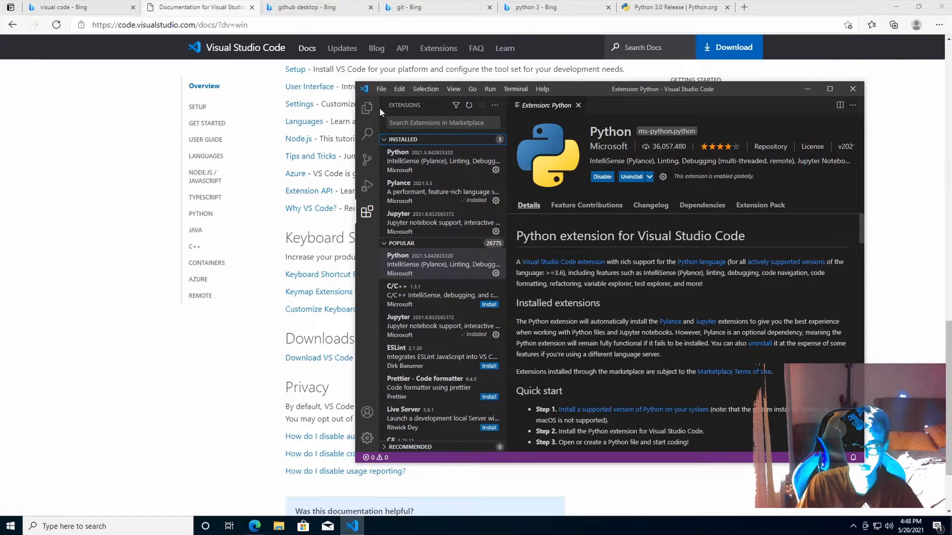
pyautogui.click(804, 91)
# Download Git 2.31.1 for Windows from git-scm.com and run the installer
pyautogui.click(387, 10)
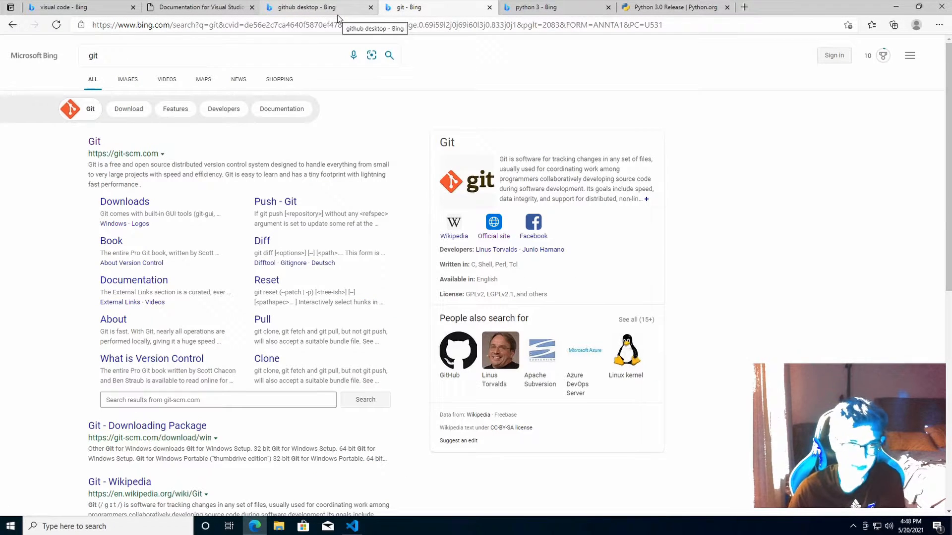
pyautogui.click(94, 142)
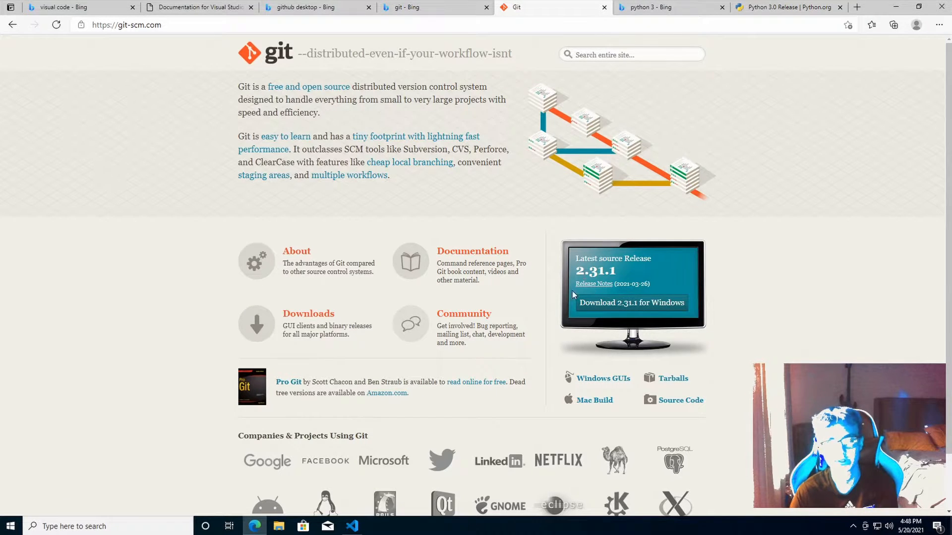
pyautogui.click(590, 303)
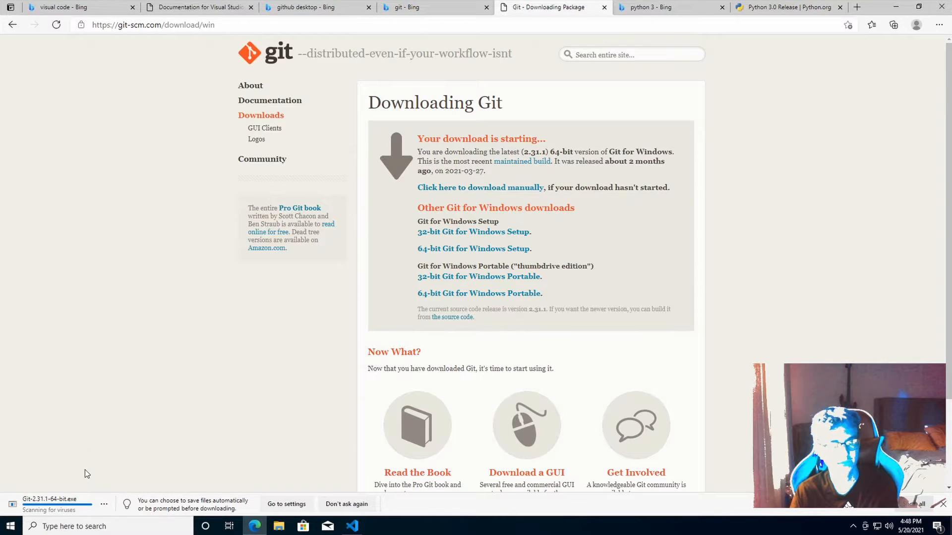
pyautogui.click(87, 502)
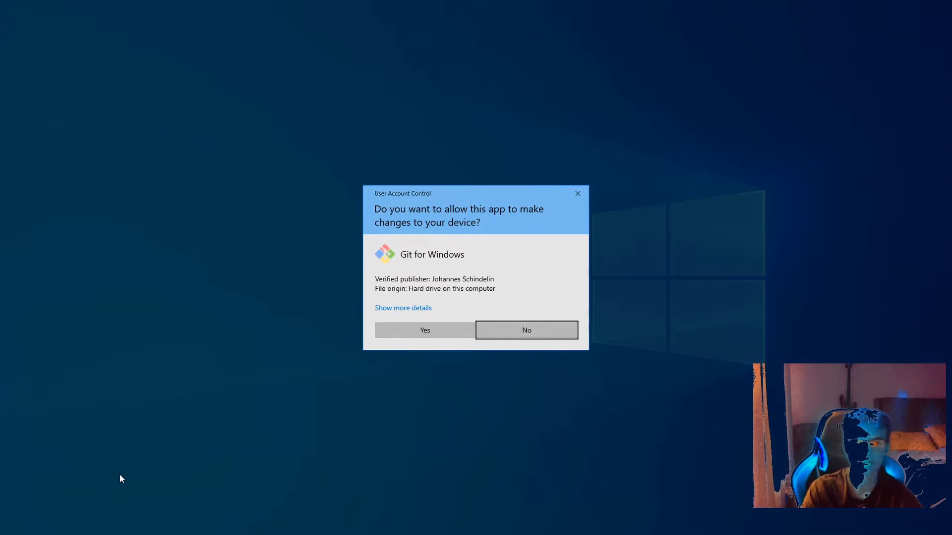
# Allow the Git installer, keep the default location and components, and make Visual Studio Code the default editor
pyautogui.click(418, 337)
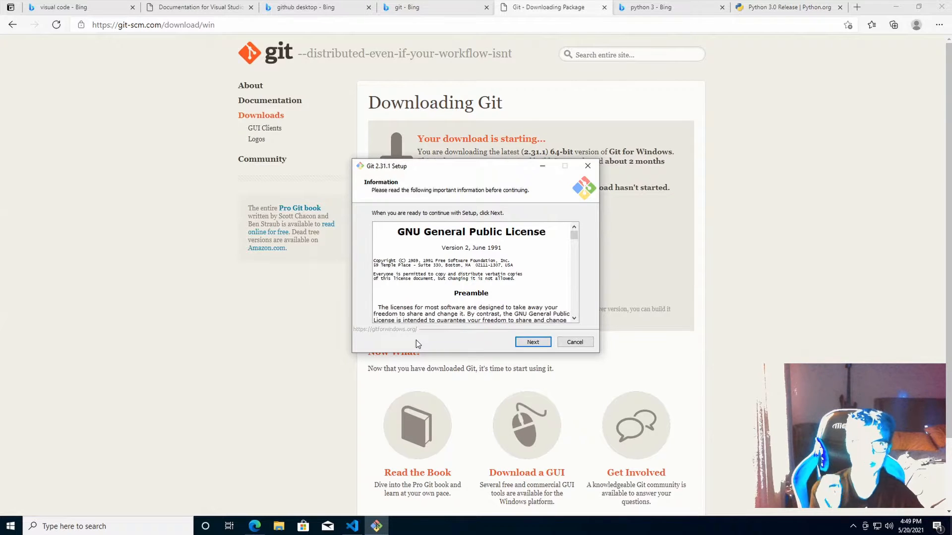
pyautogui.click(526, 343)
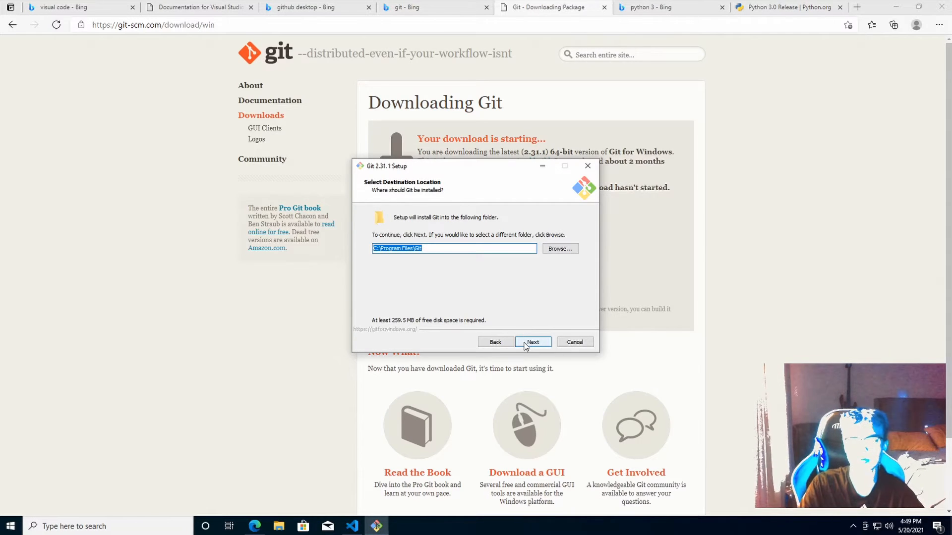
pyautogui.click(526, 343)
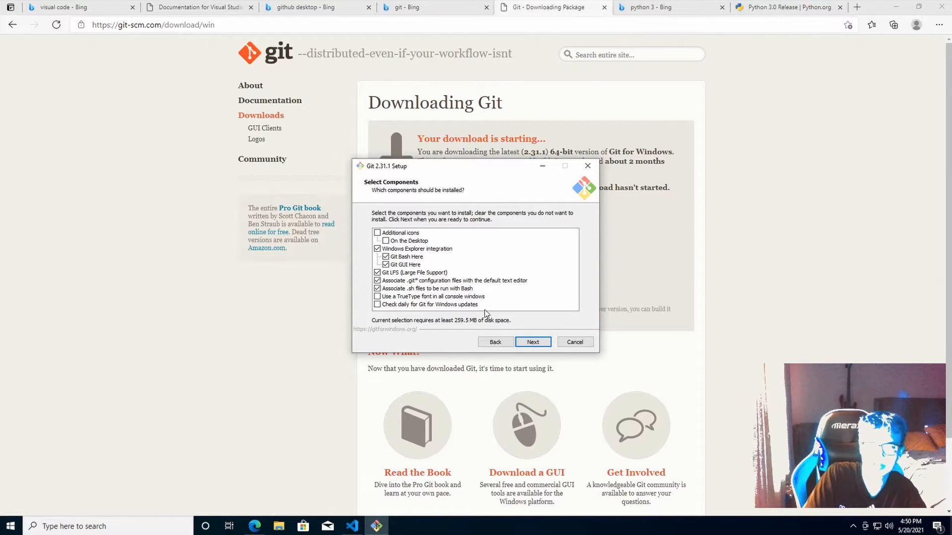
pyautogui.click(529, 347)
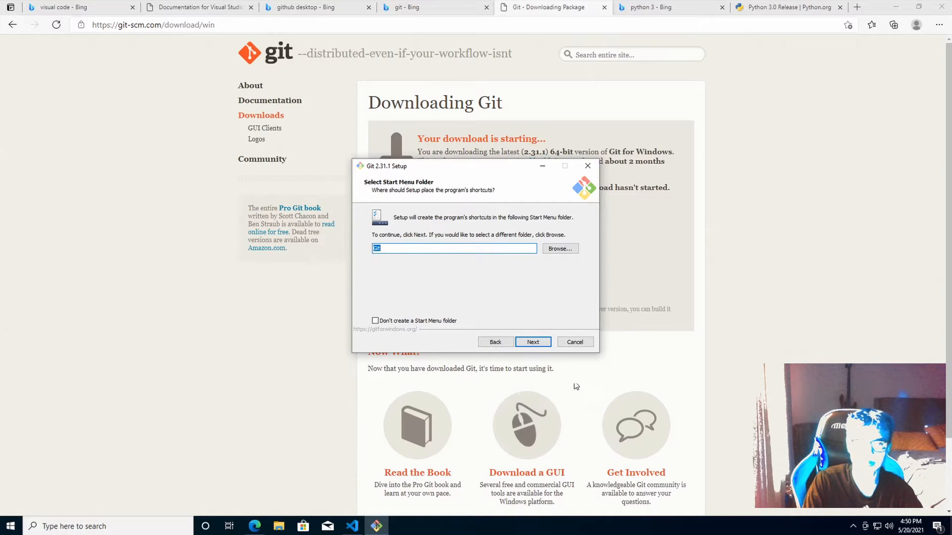
pyautogui.click(544, 346)
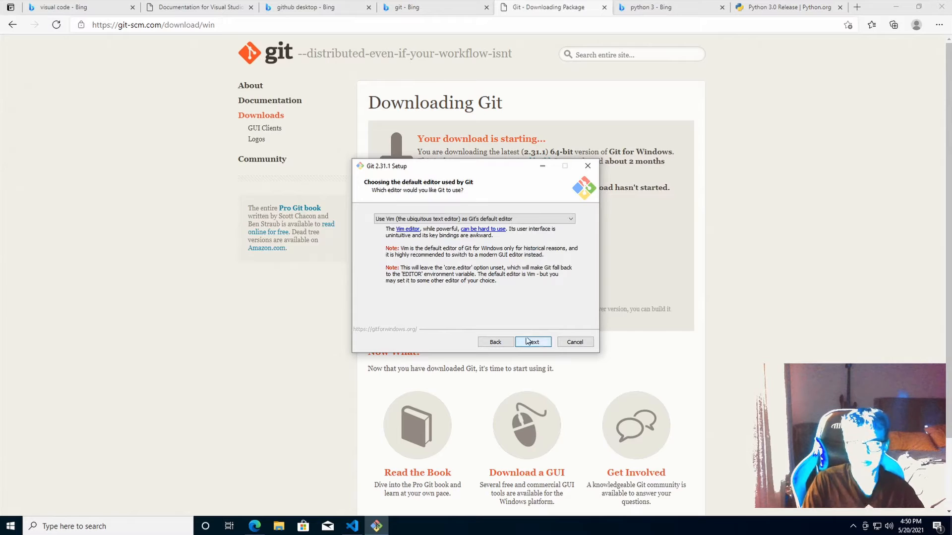
pyautogui.click(439, 219)
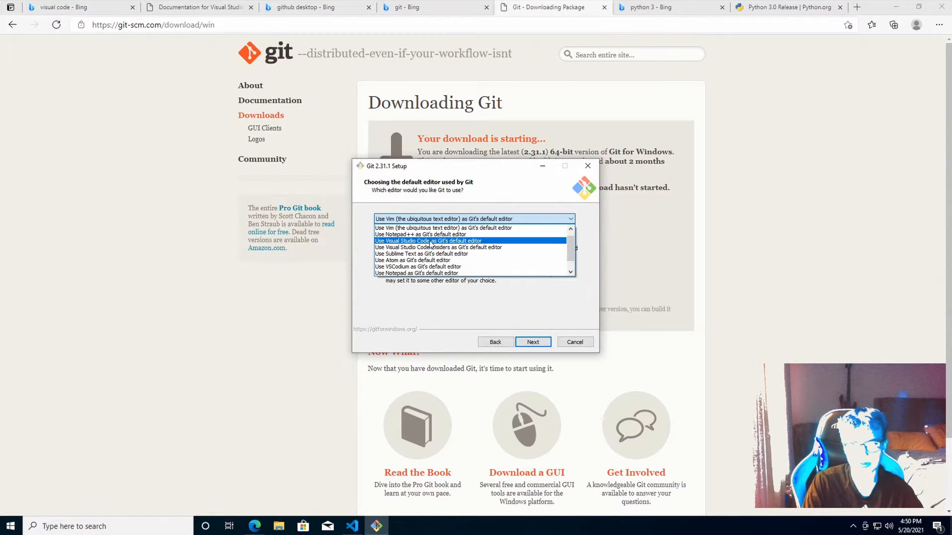
pyautogui.click(431, 241)
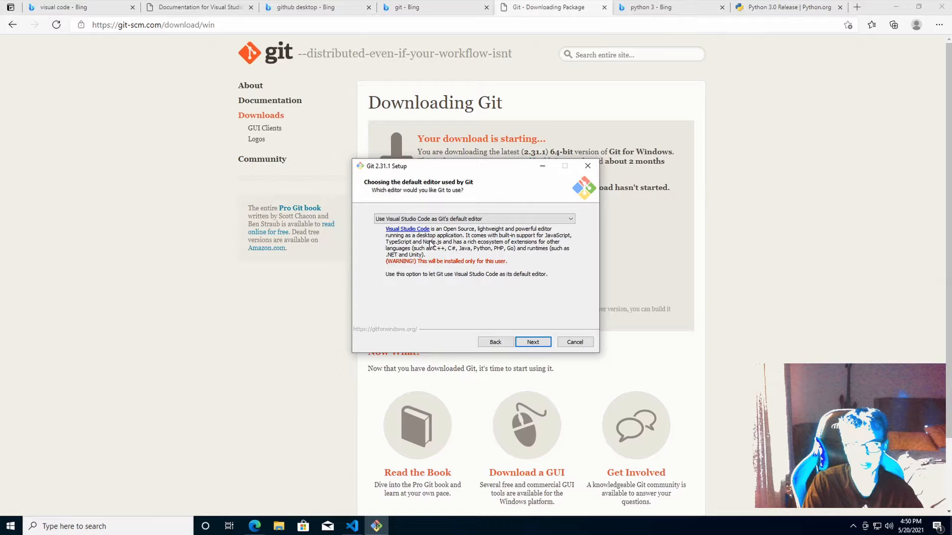
pyautogui.click(527, 344)
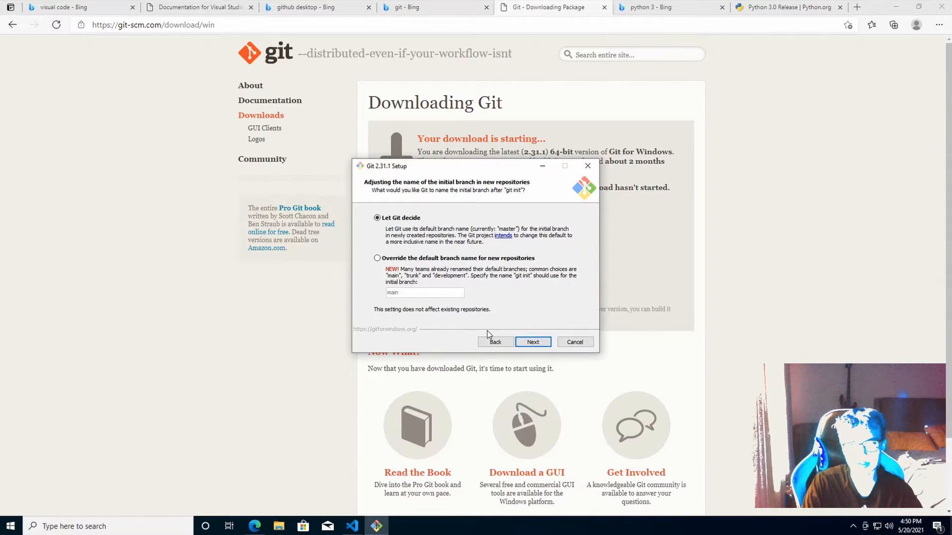
pyautogui.click(528, 347)
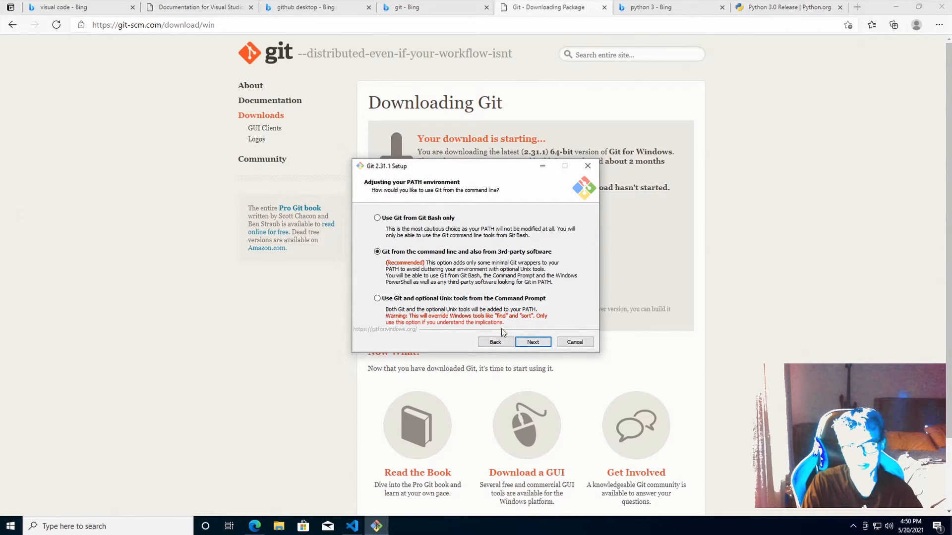
# Add Git and Unix tools to PATH, keep OpenSSL and line endings, use the Windows console
pyautogui.click(399, 299)
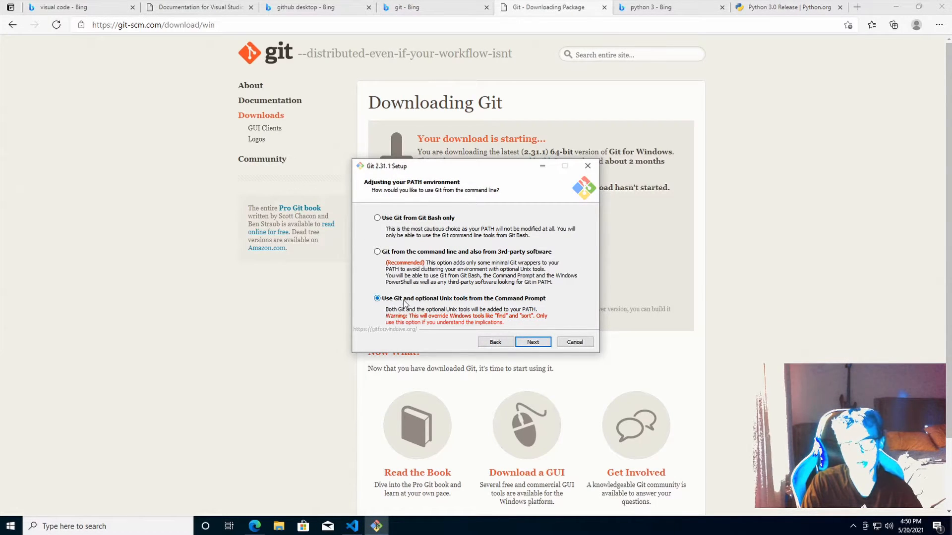
pyautogui.click(528, 344)
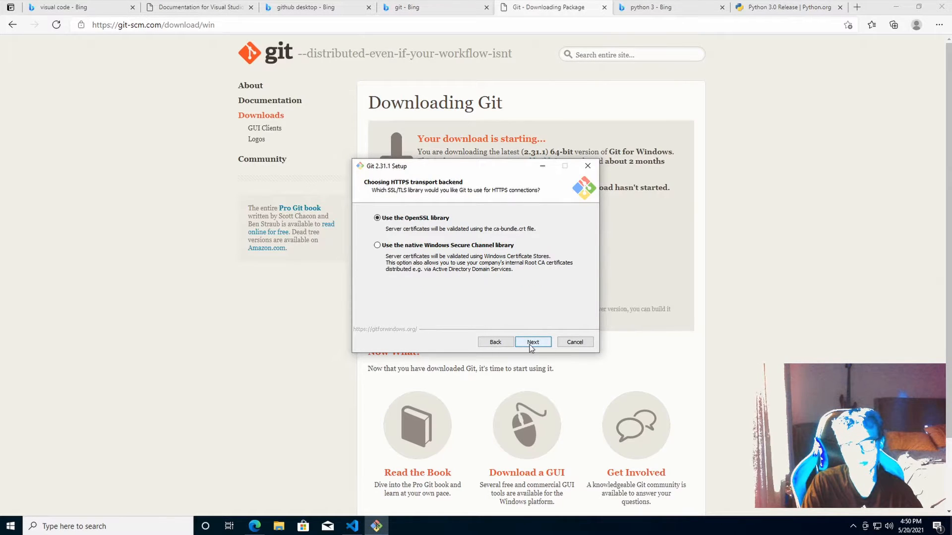
pyautogui.click(531, 347)
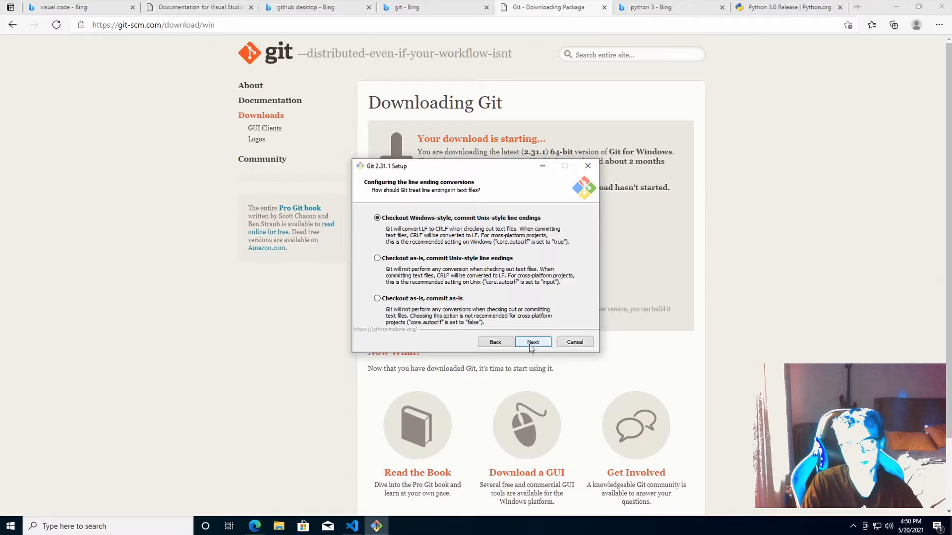
pyautogui.click(532, 346)
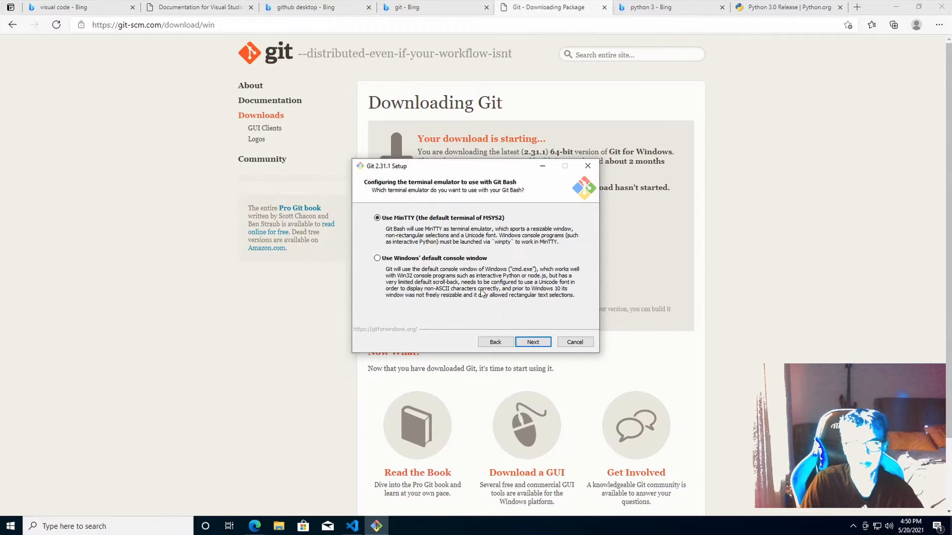
pyautogui.click(395, 260)
pyautogui.click(518, 339)
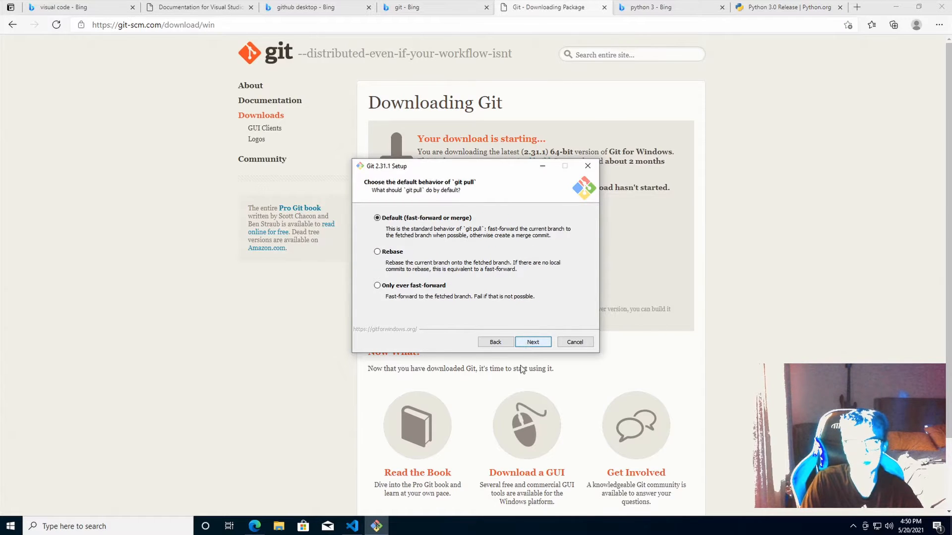
# Keep pull, credential and caching defaults, enable pseudo consoles, and install Git 2.31.1
pyautogui.click(538, 347)
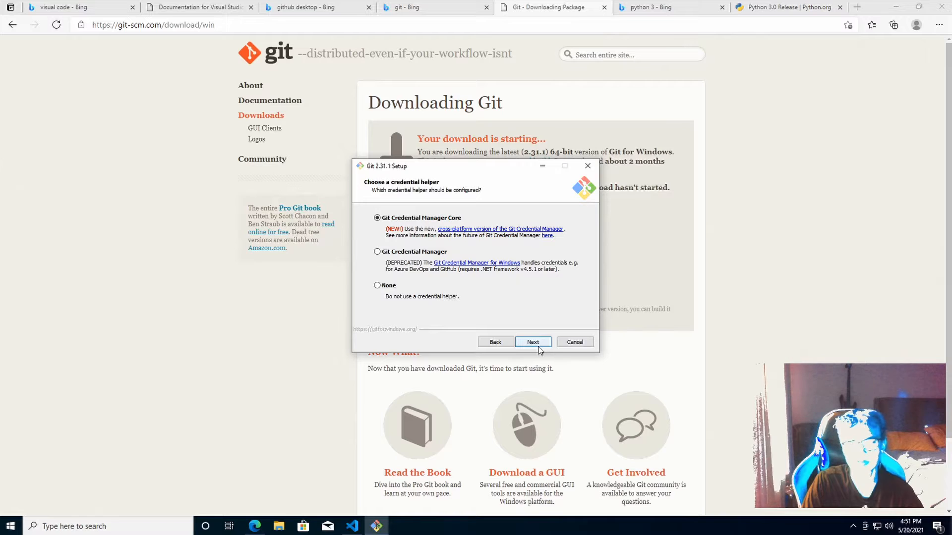
pyautogui.click(538, 347)
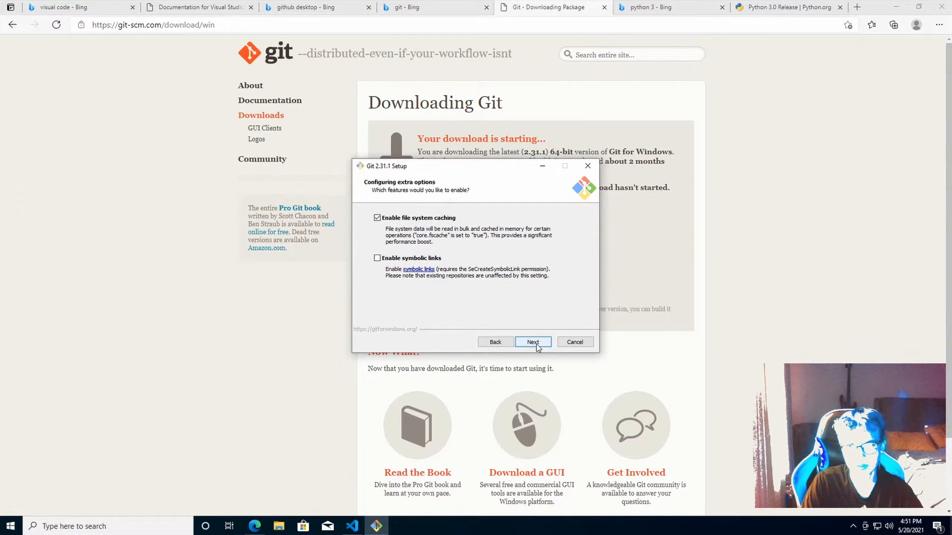
pyautogui.click(533, 342)
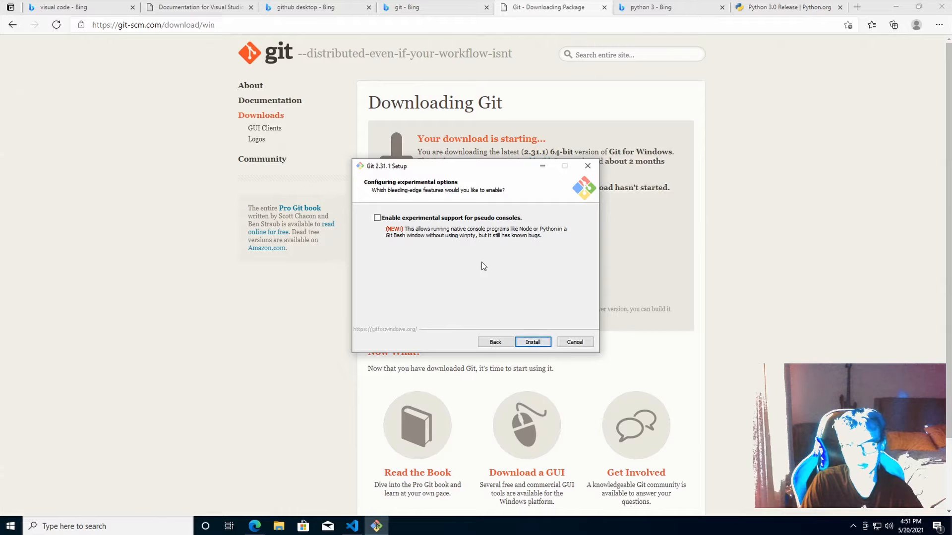
pyautogui.click(438, 221)
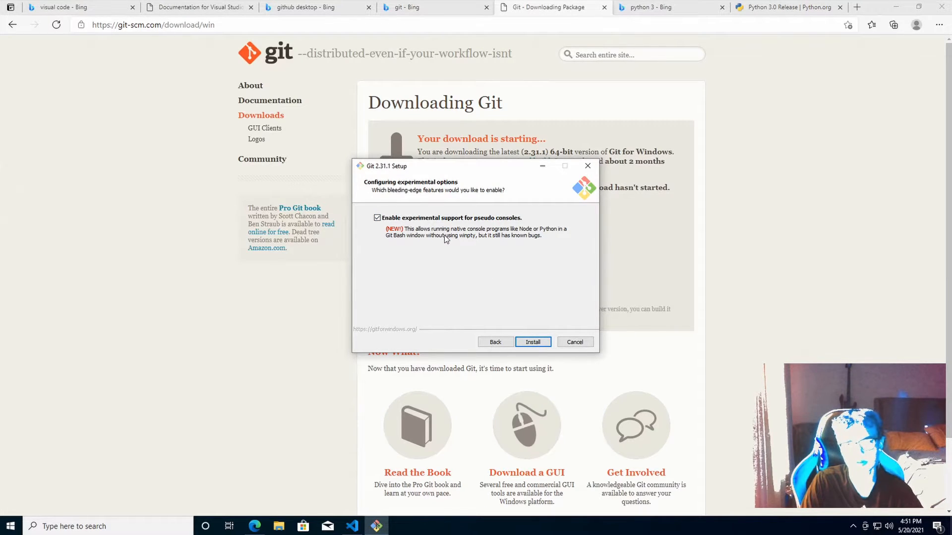
pyautogui.click(533, 342)
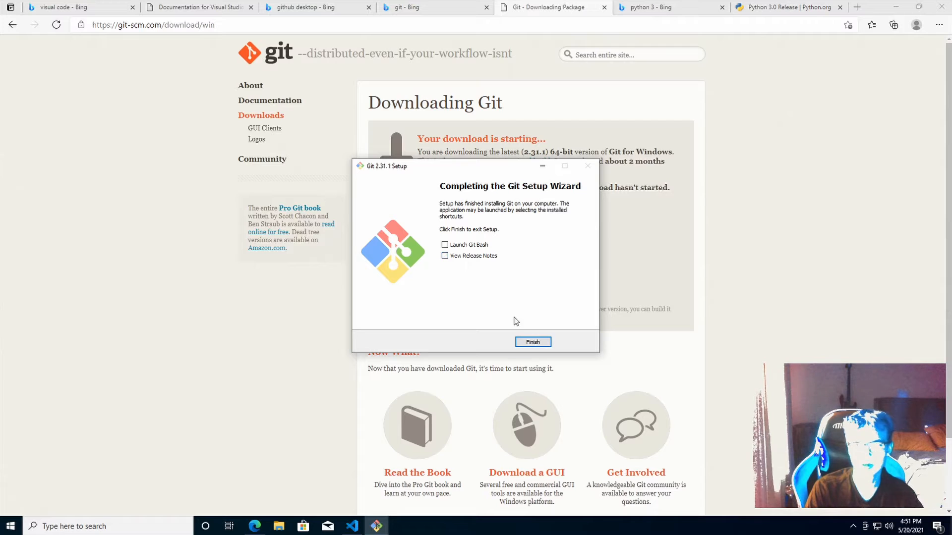
pyautogui.click(529, 342)
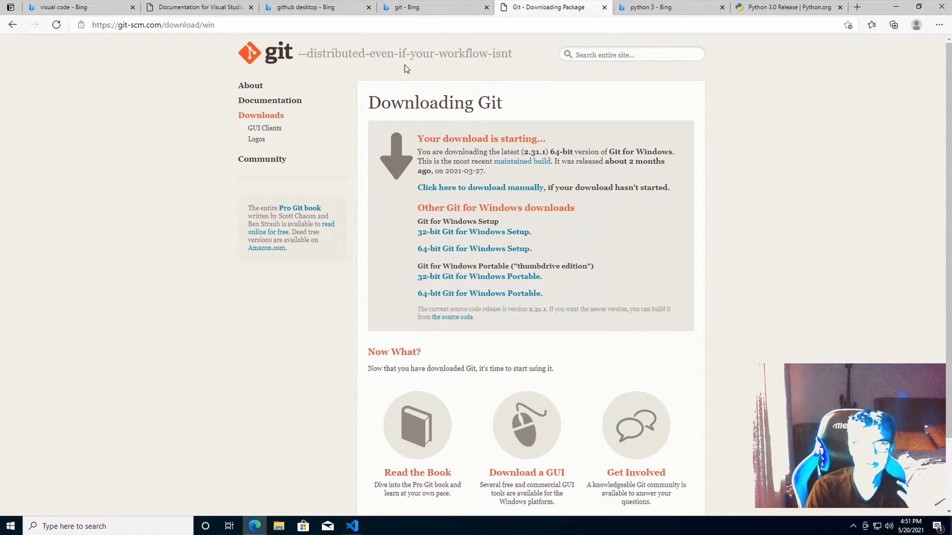
# Download GitHubDesktopSetup-x64.exe from desktop.github.com via the github desktop search results
pyautogui.click(284, 14)
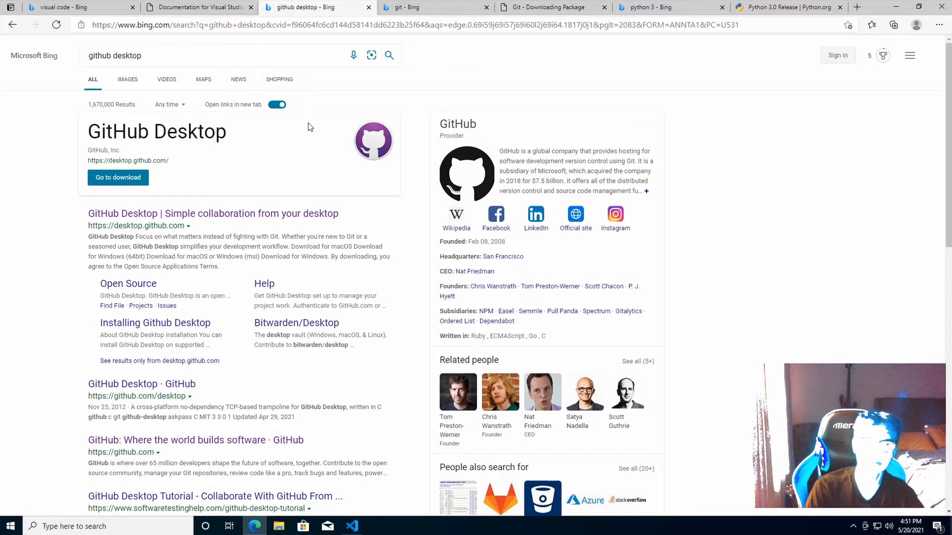
pyautogui.click(160, 177)
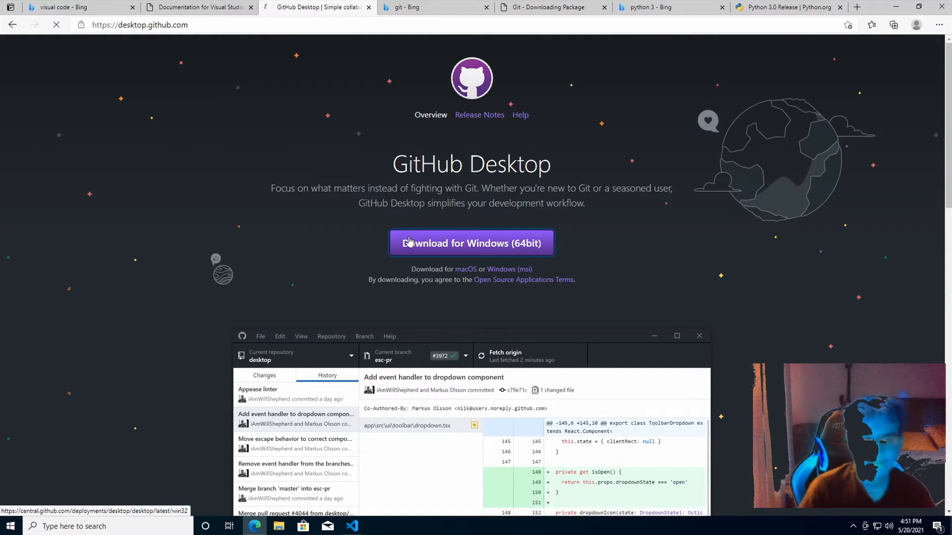
pyautogui.click(409, 242)
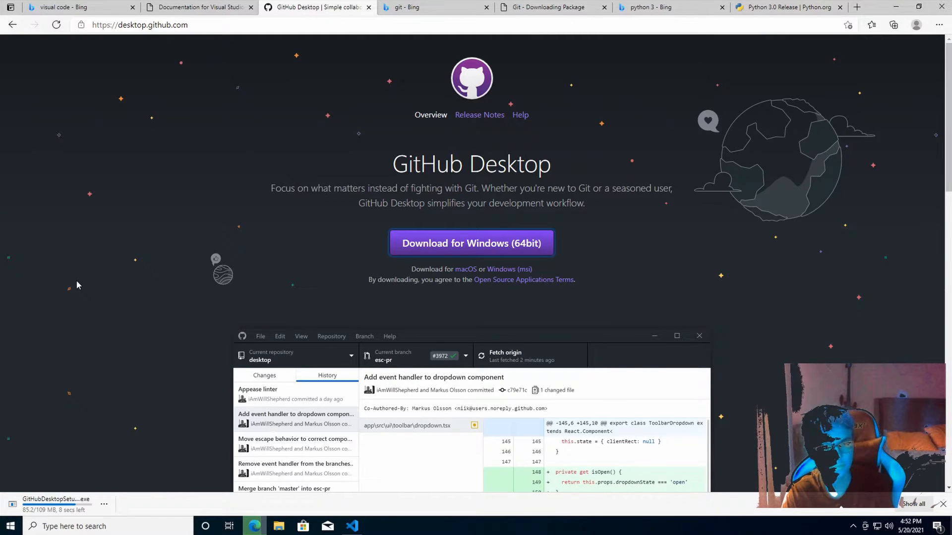
pyautogui.scroll(-4, 76, 285)
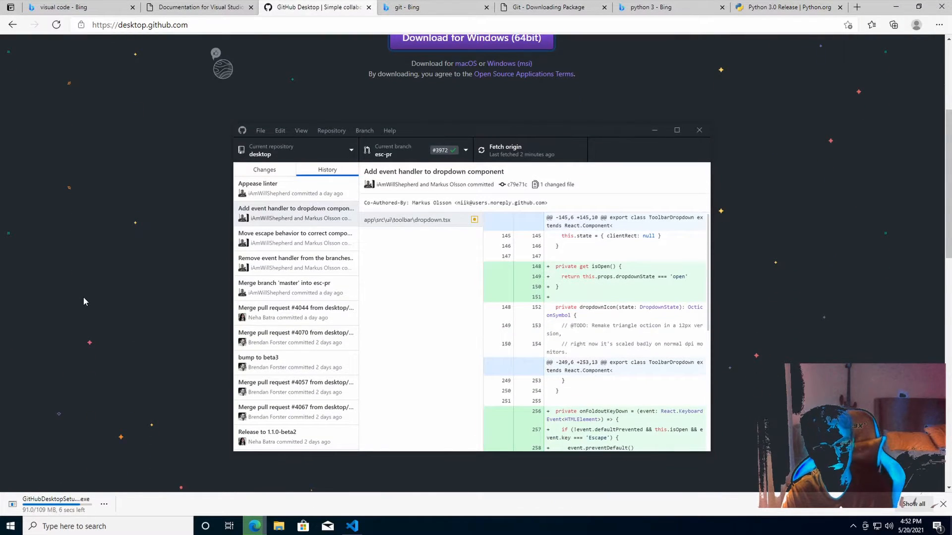
pyautogui.scroll(-8, 82, 299)
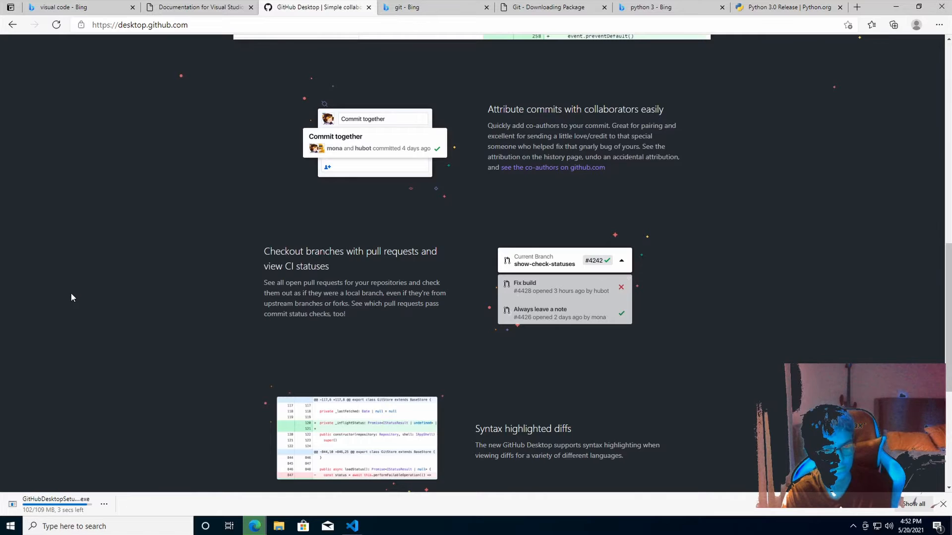
pyautogui.scroll(10, 71, 298)
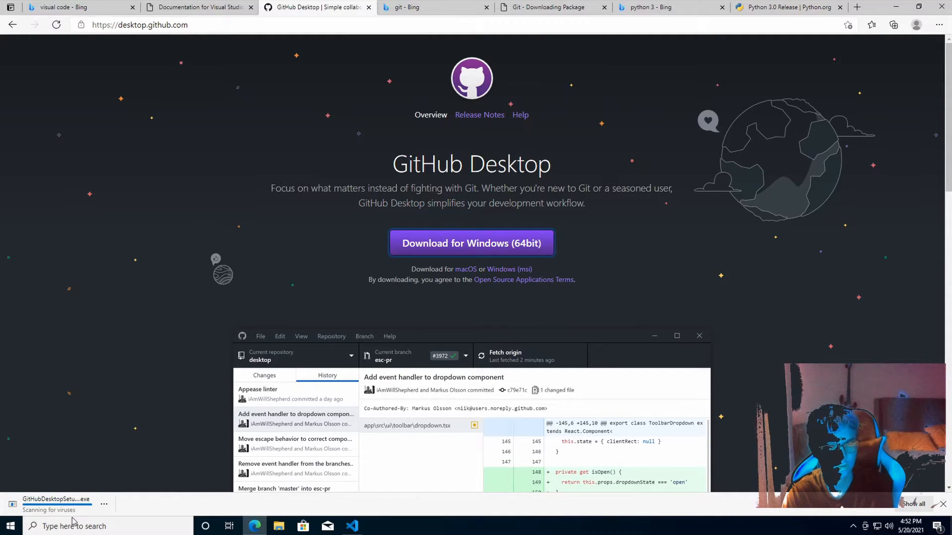
# Run GitHubDesktopSetup-x64.exe from the download bar, then start a Windows search
pyautogui.click(50, 502)
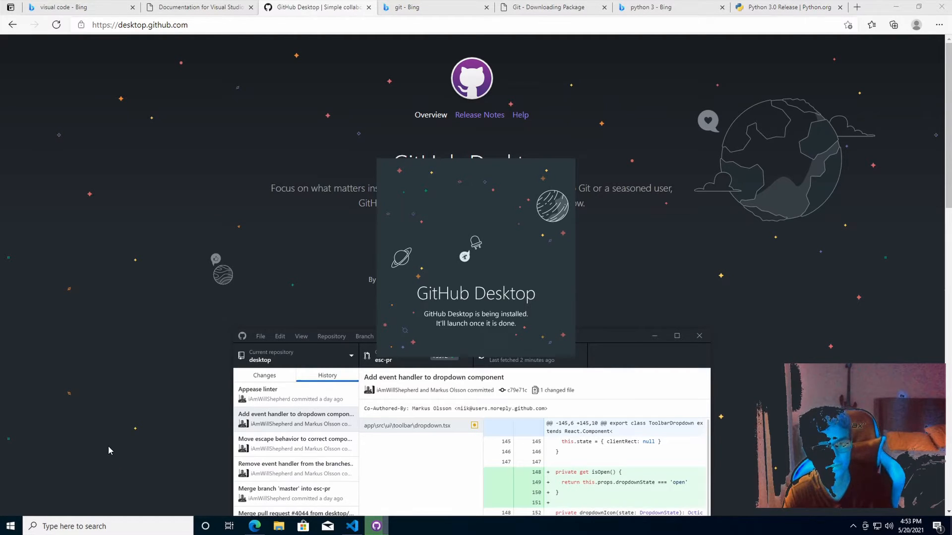
pyautogui.click(86, 527)
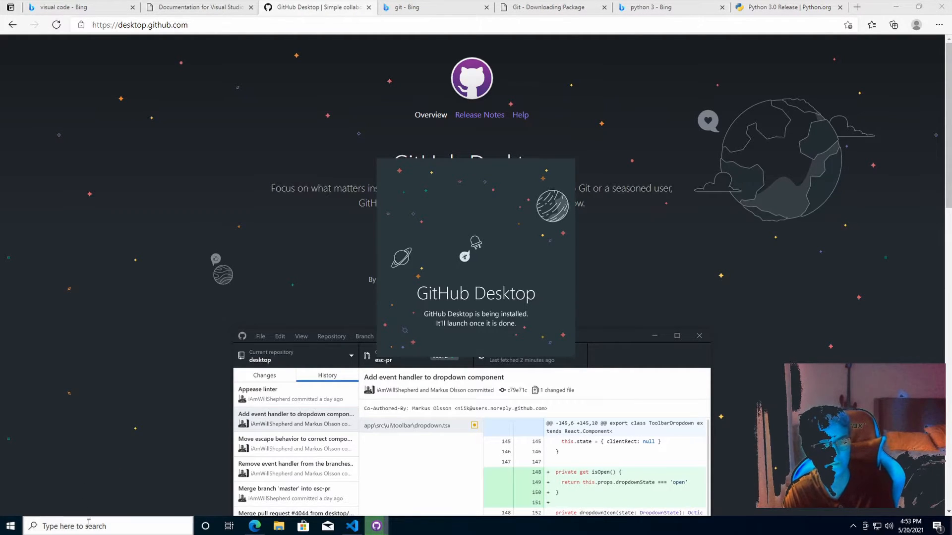
# Open Task Manager via search and disable Microsoft OneDrive on the Startup tab
pyautogui.write('task')
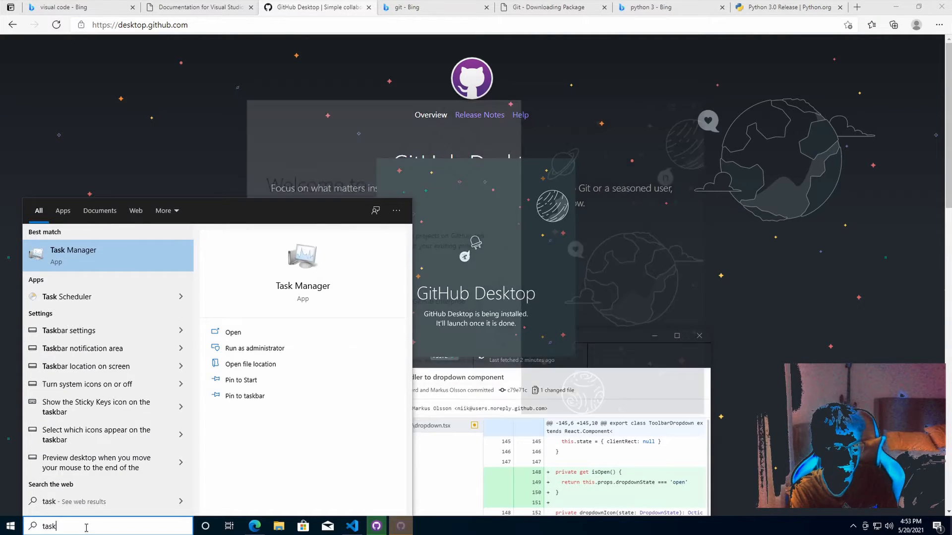
pyautogui.press('Return')
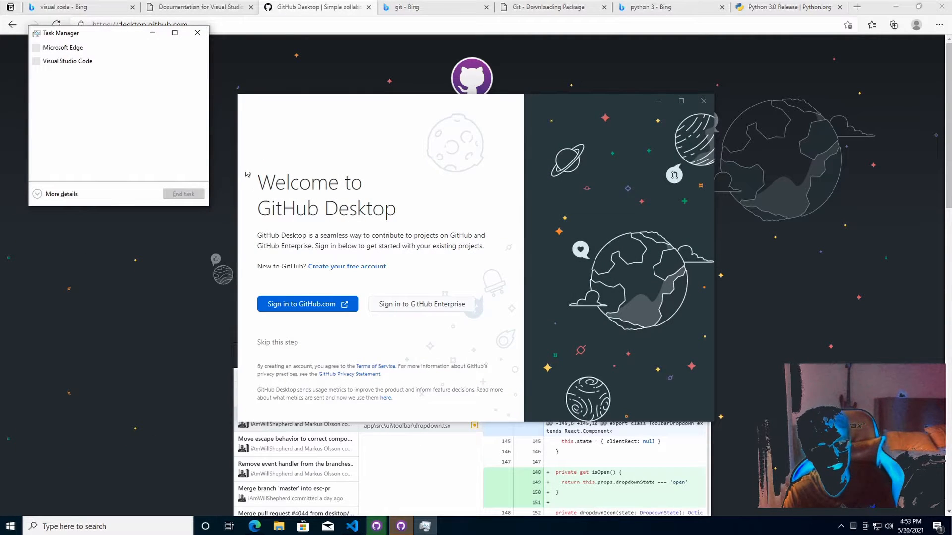
pyautogui.click(58, 194)
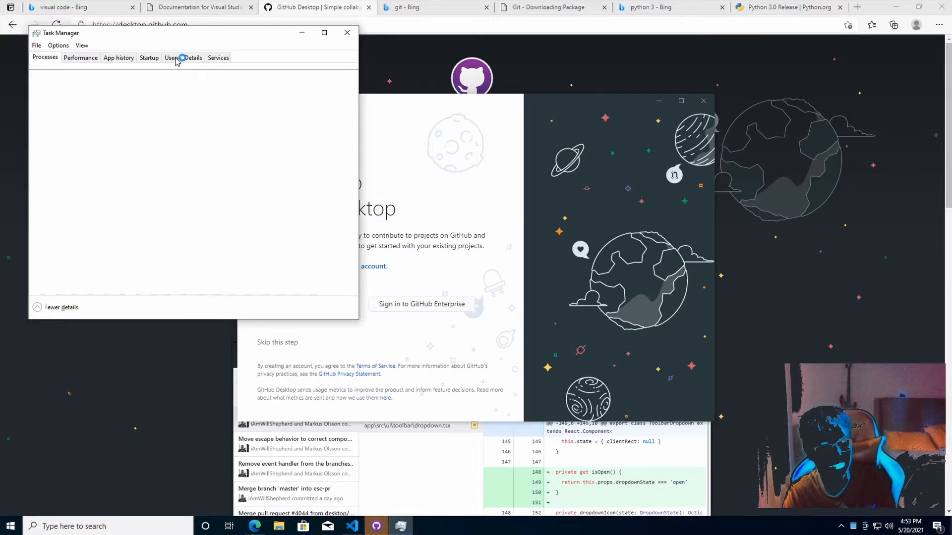
pyautogui.click(154, 57)
pyautogui.moveTo(206, 36); pyautogui.dragTo(71, 101)
pyautogui.moveTo(150, 102); pyautogui.dragTo(282, 103)
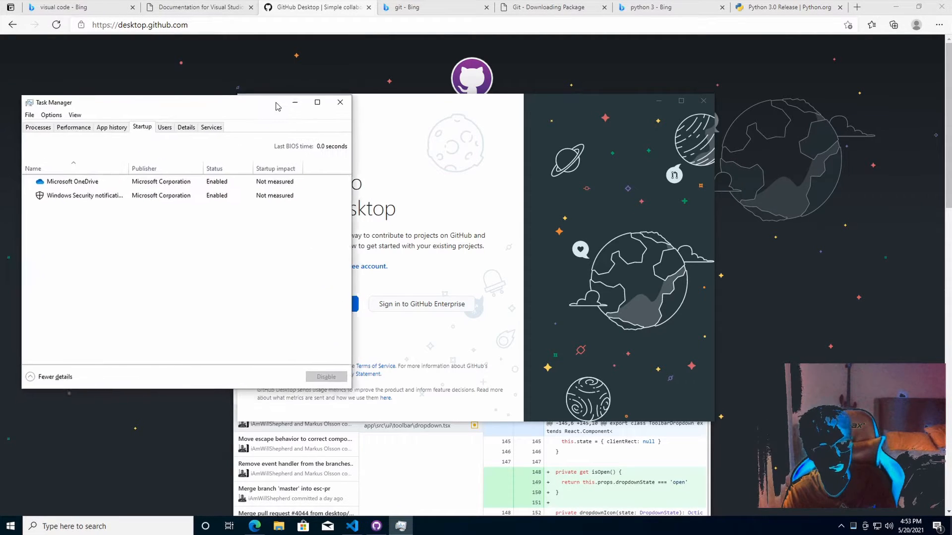
pyautogui.click(202, 180)
pyautogui.click(332, 375)
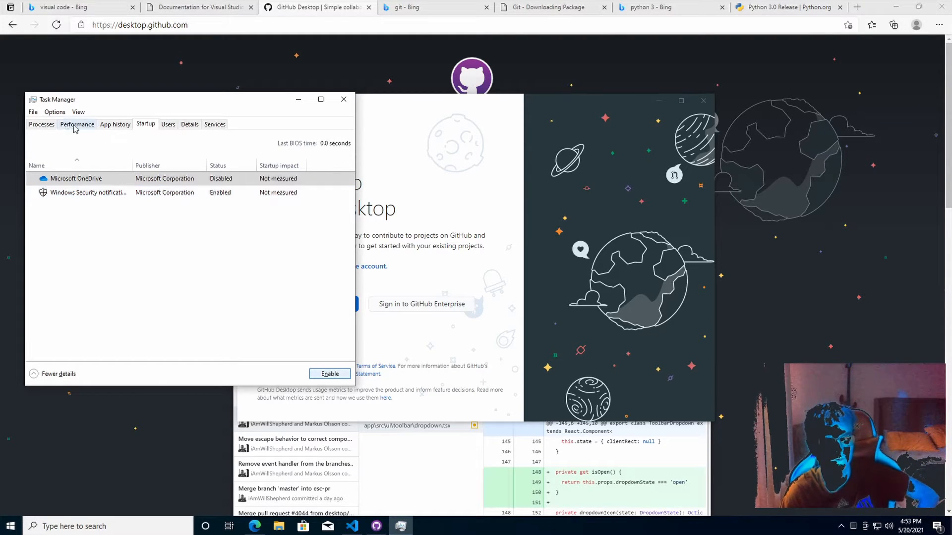
# Change a Task Manager window option, then close Task Manager
pyautogui.click(32, 112)
pyautogui.moveTo(55, 113)
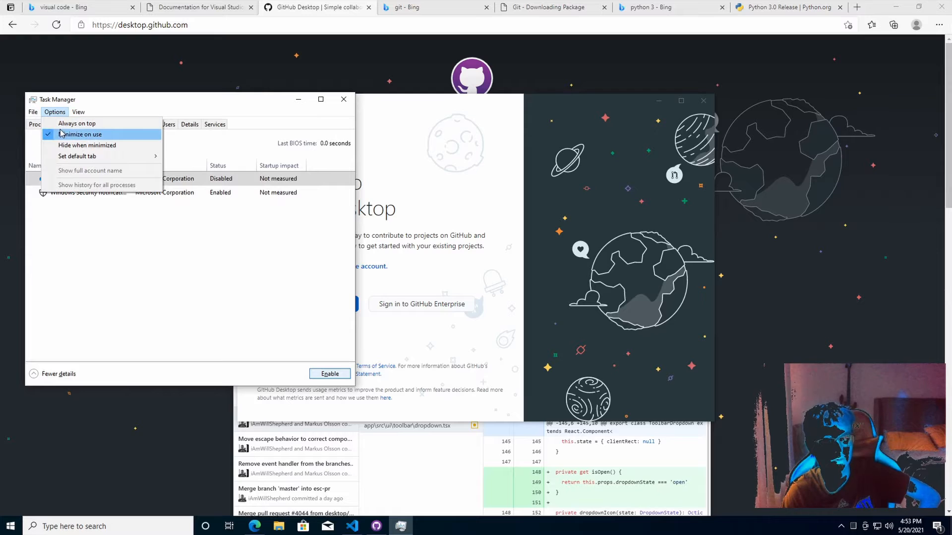
pyautogui.click(65, 123)
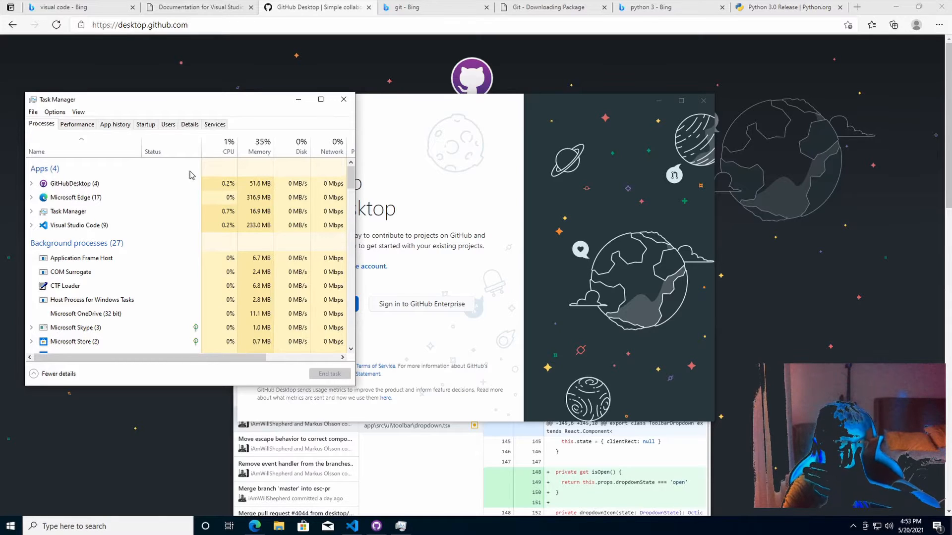
pyautogui.click(343, 99)
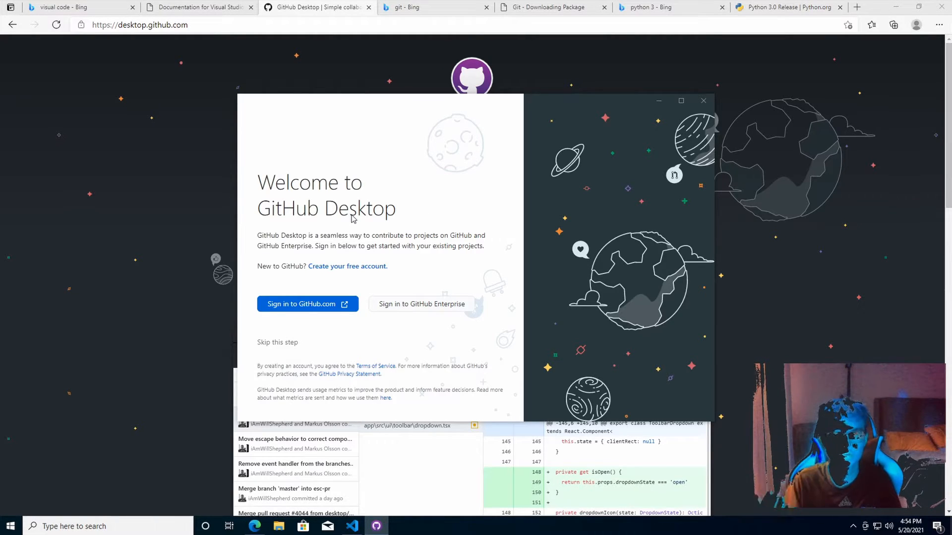
# Begin signing in to GitHub.com through the browser, returning from the account-creation page to sign-in
pyautogui.click(320, 308)
pyautogui.click(321, 307)
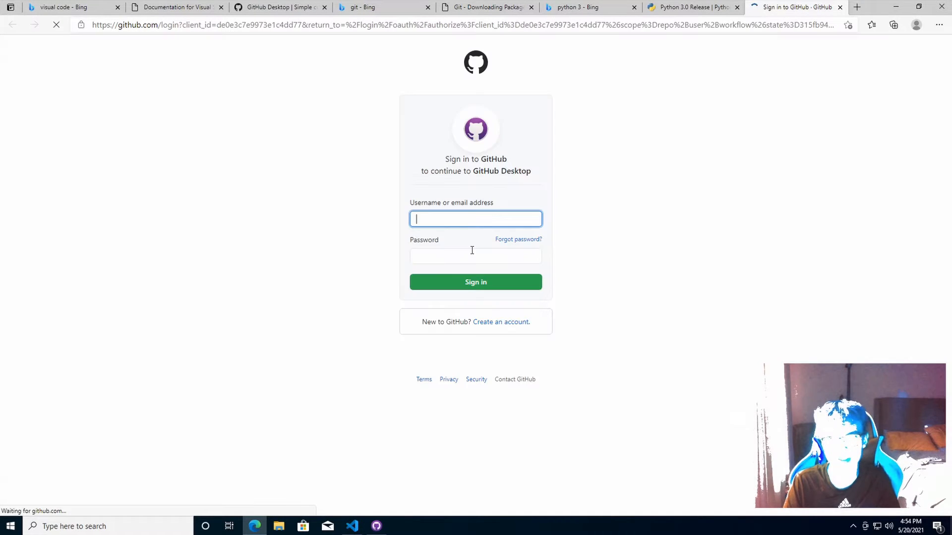
pyautogui.click(487, 324)
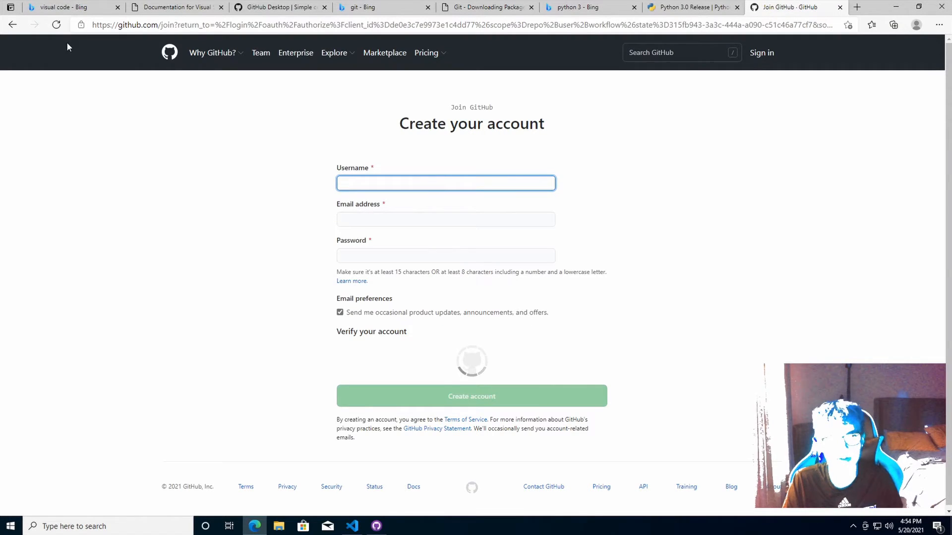
pyautogui.click(11, 26)
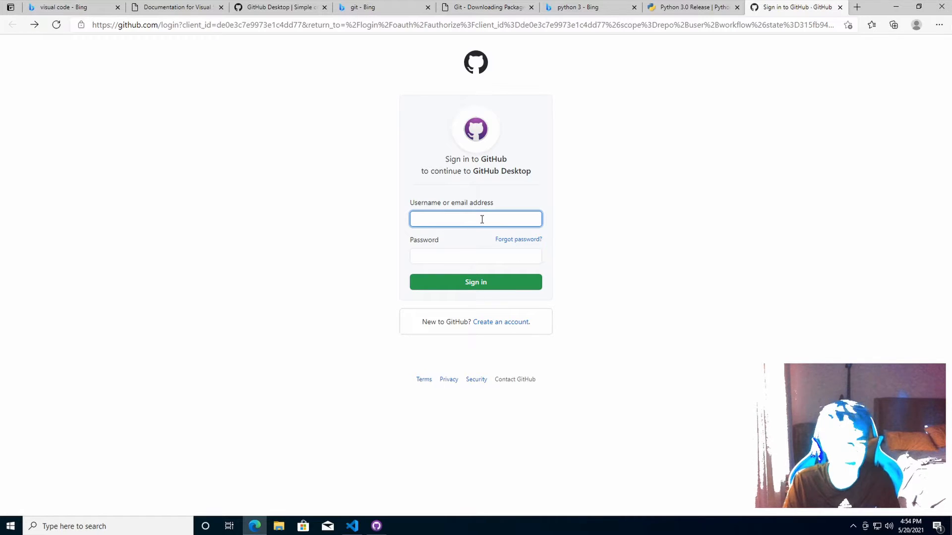
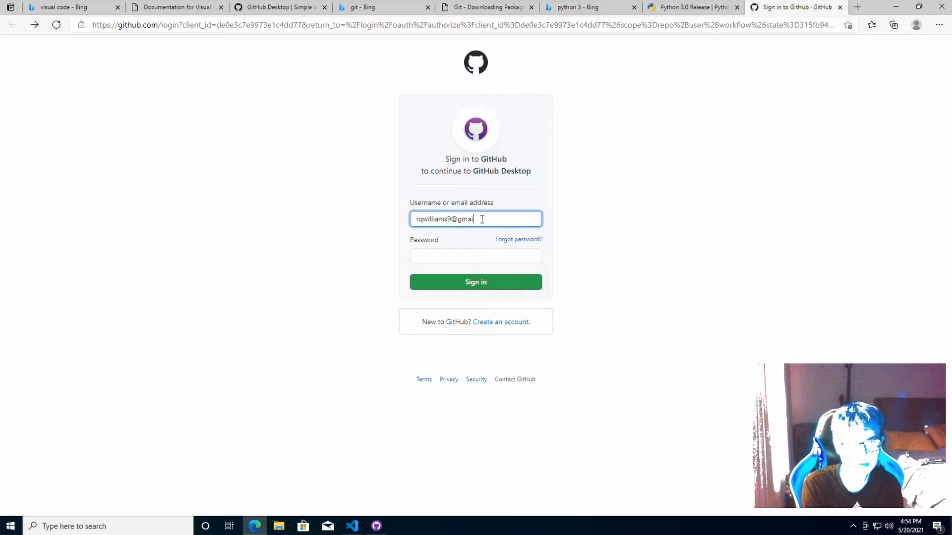
# Sign in with the account's e-mail and password, declining to save the password
pyautogui.press('Tab')
pyautogui.write('••••••')
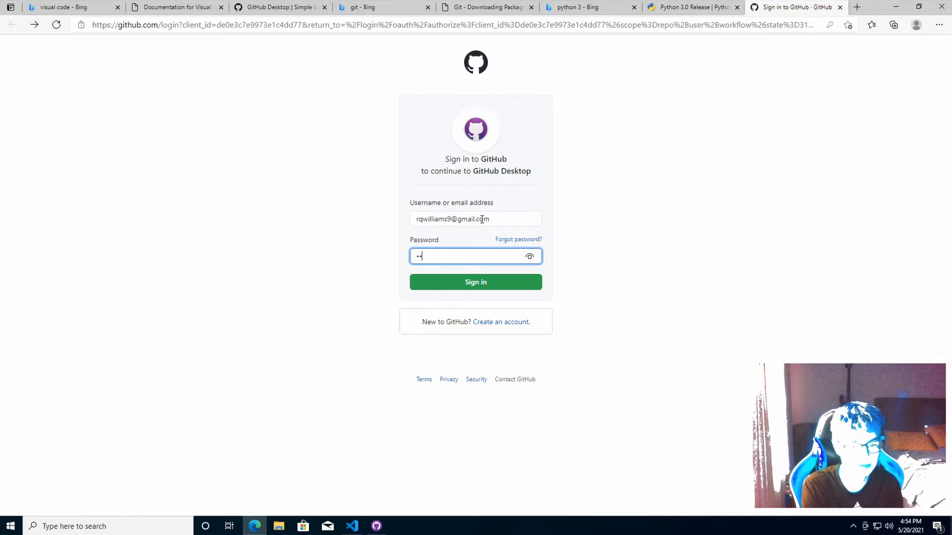
pyautogui.write('••')
pyautogui.press('Return')
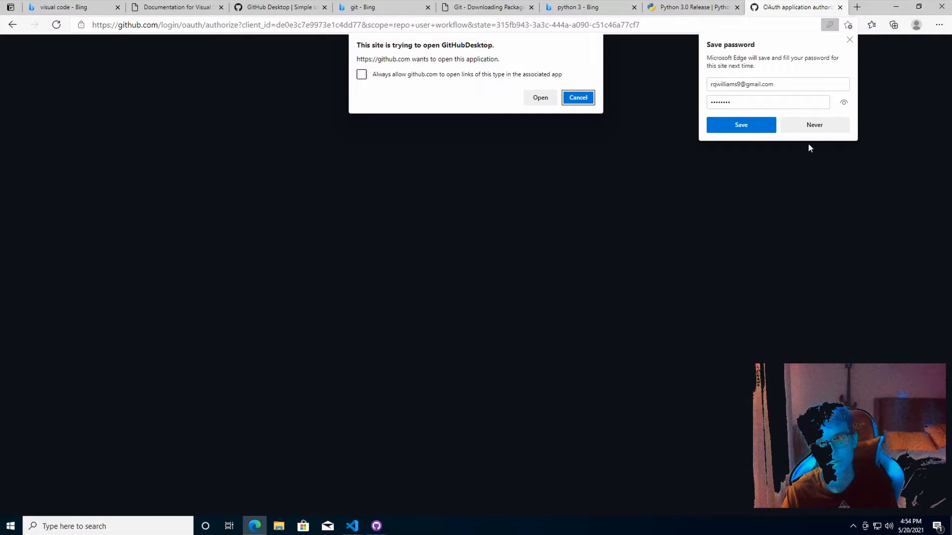
pyautogui.click(808, 147)
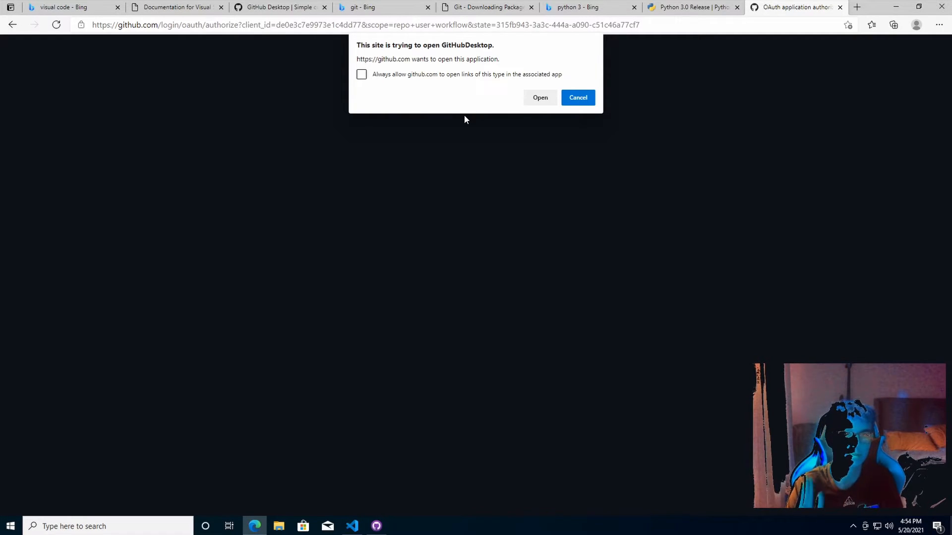
# Let the browser open GitHub Desktop, finish Configure Git with the account, and minimize the app
pyautogui.click(540, 97)
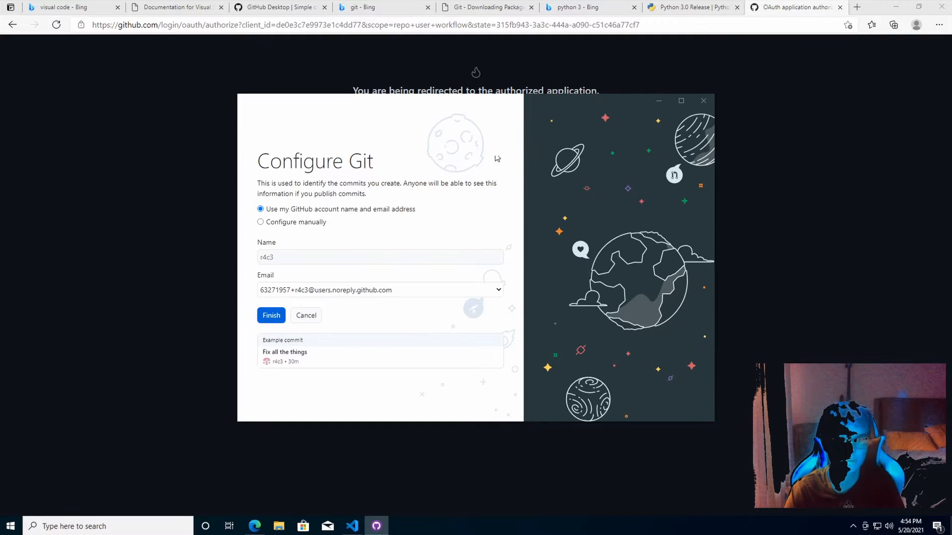
pyautogui.click(272, 317)
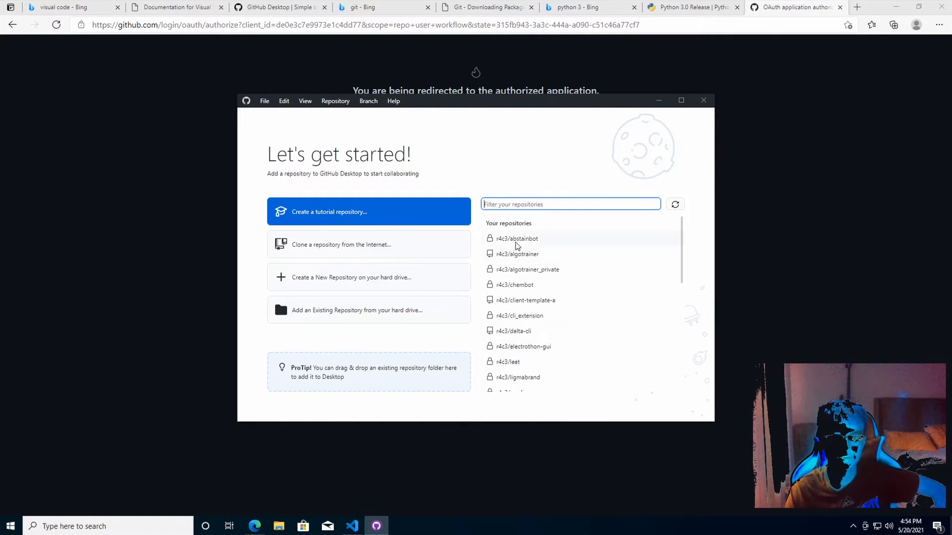
pyautogui.click(375, 170)
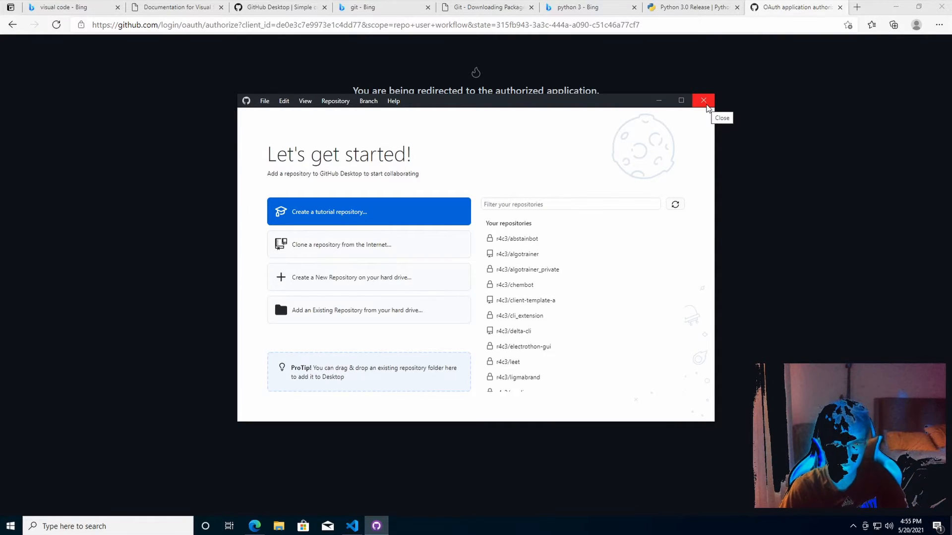
pyautogui.click(658, 101)
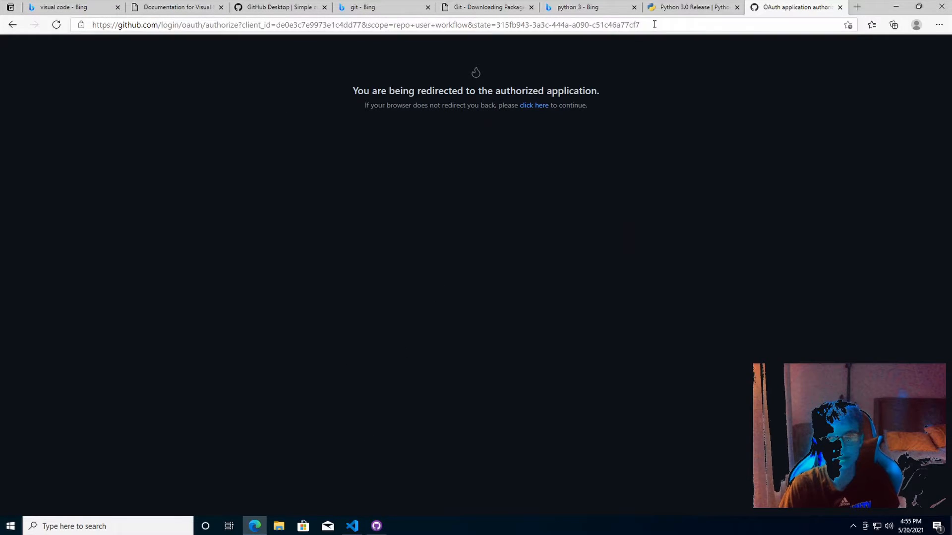
# Go from the Python 3.0 Release tab to the python.org Downloads page
pyautogui.click(665, 10)
pyautogui.scroll(-15, 610, 254)
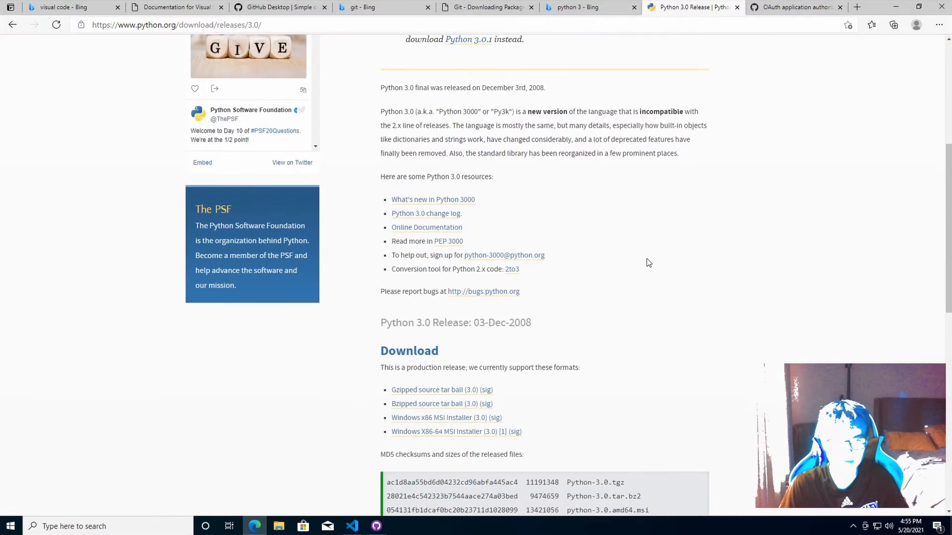
pyautogui.scroll(5, 636, 342)
pyautogui.scroll(5, 610, 362)
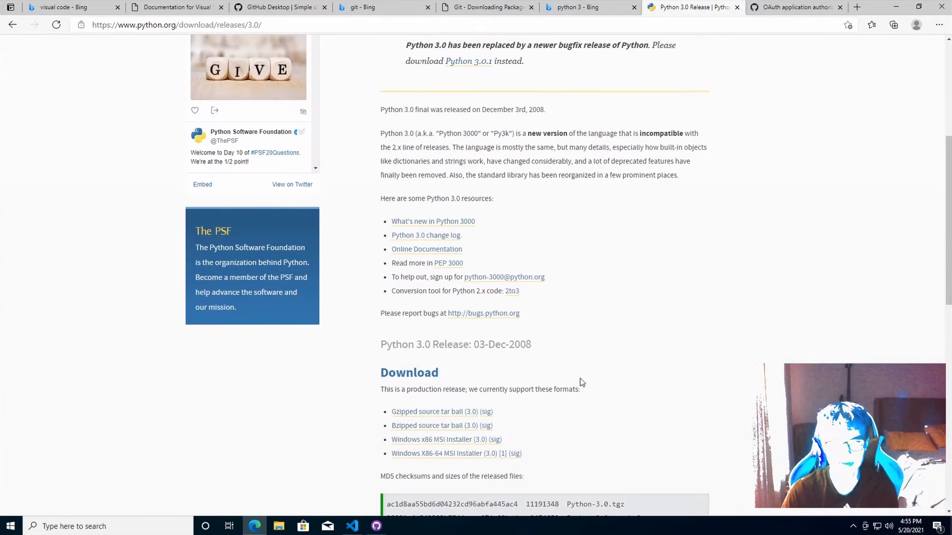
pyautogui.scroll(5, 495, 461)
pyautogui.scroll(2, 513, 456)
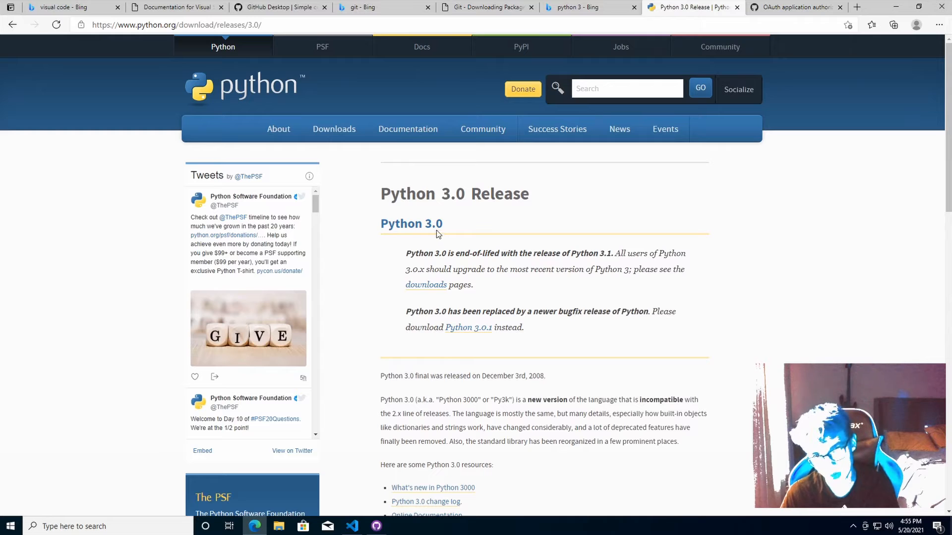
pyautogui.click(325, 131)
# Download the Python 3.9.5 installer and run python-3.9.5-amd64.exe
pyautogui.moveTo(325, 134)
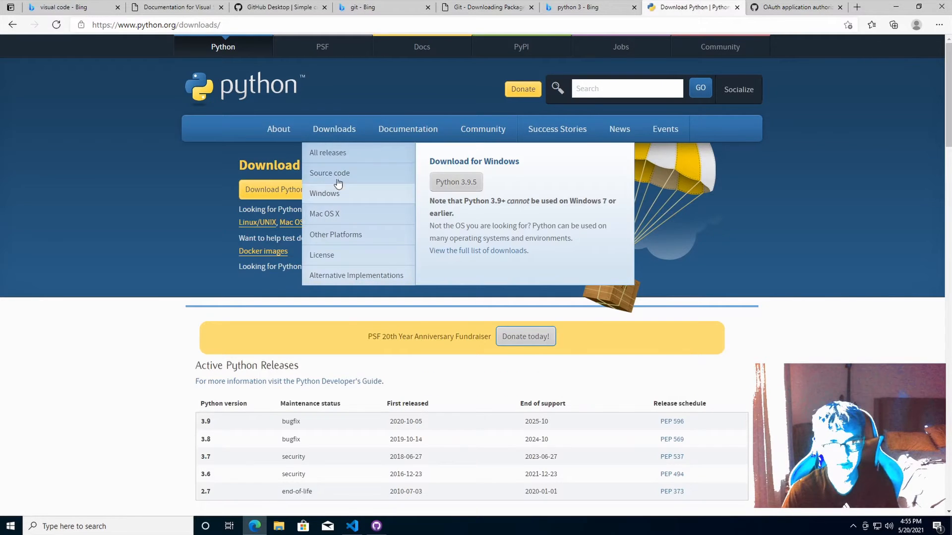
pyautogui.click(448, 186)
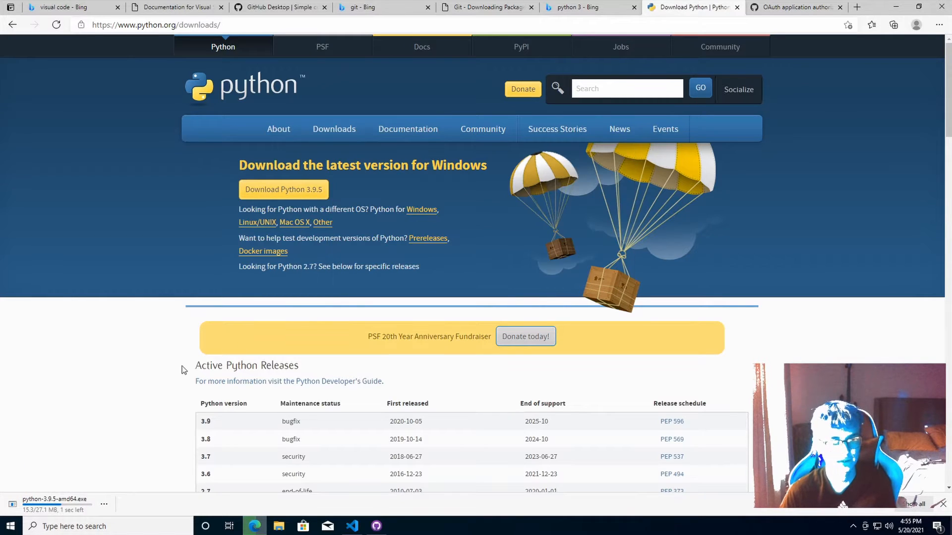
pyautogui.scroll(-3, 183, 371)
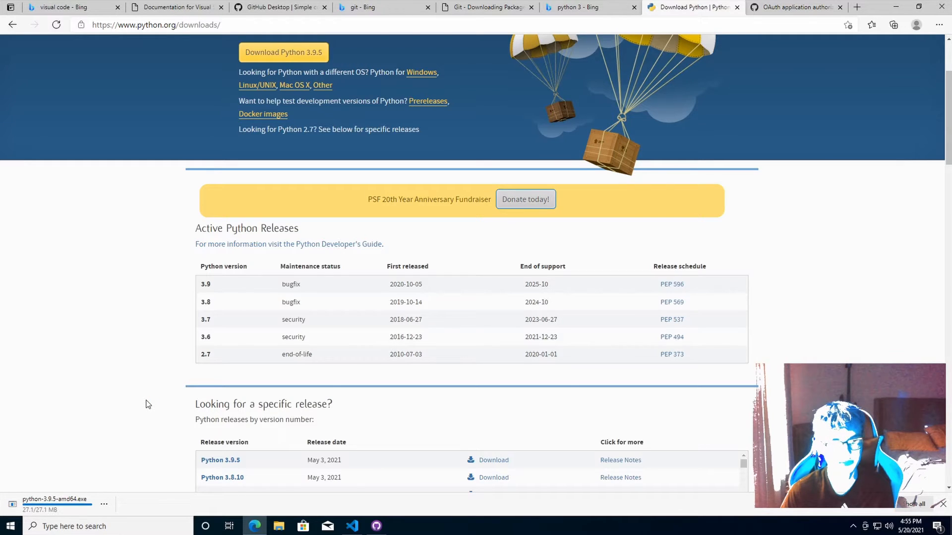
pyautogui.click(55, 501)
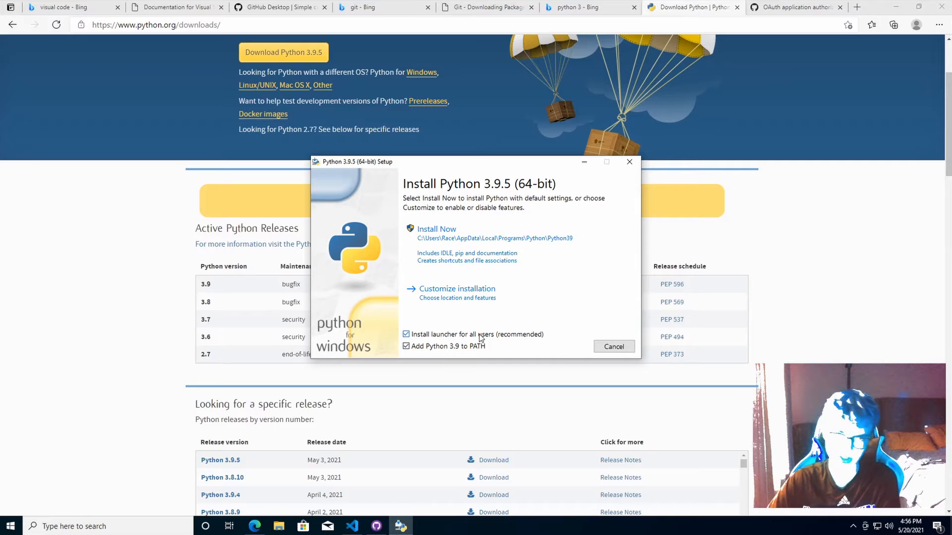
# Choose a custom install with default features and enable Install for all users (C:\Program Files\Python39)
pyautogui.click(480, 292)
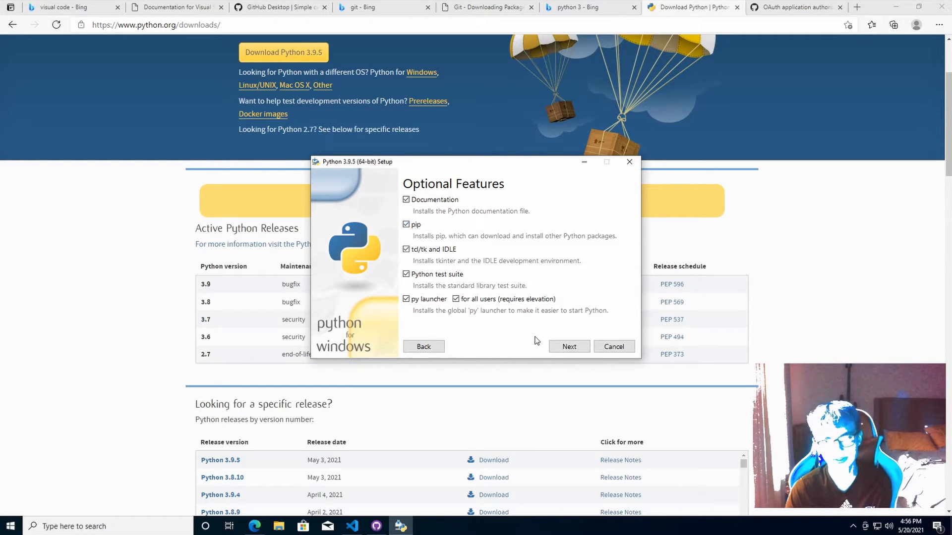
pyautogui.click(560, 349)
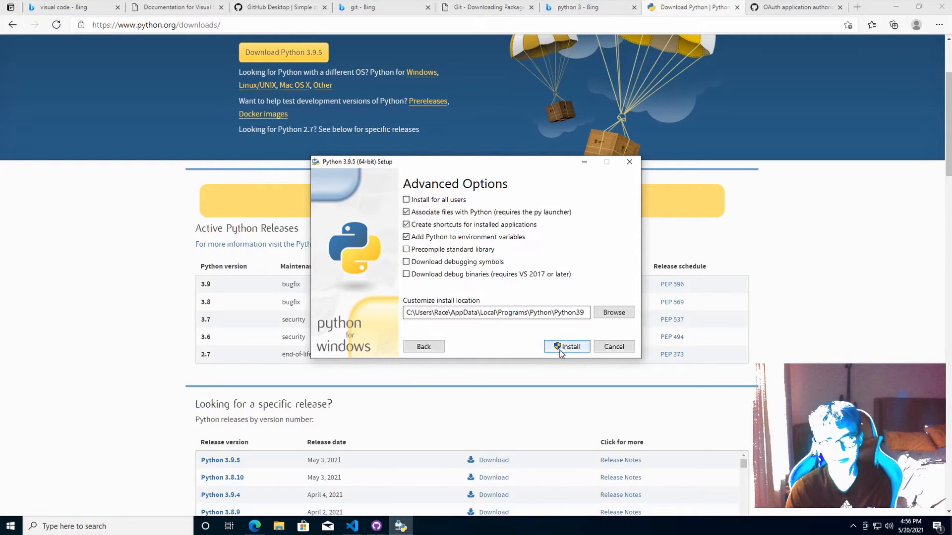
pyautogui.click(423, 204)
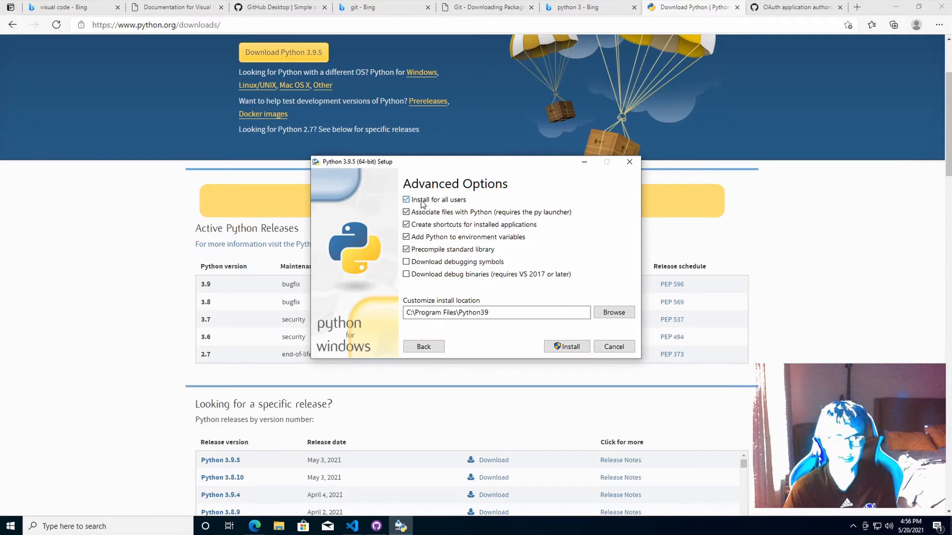
pyautogui.click(423, 204)
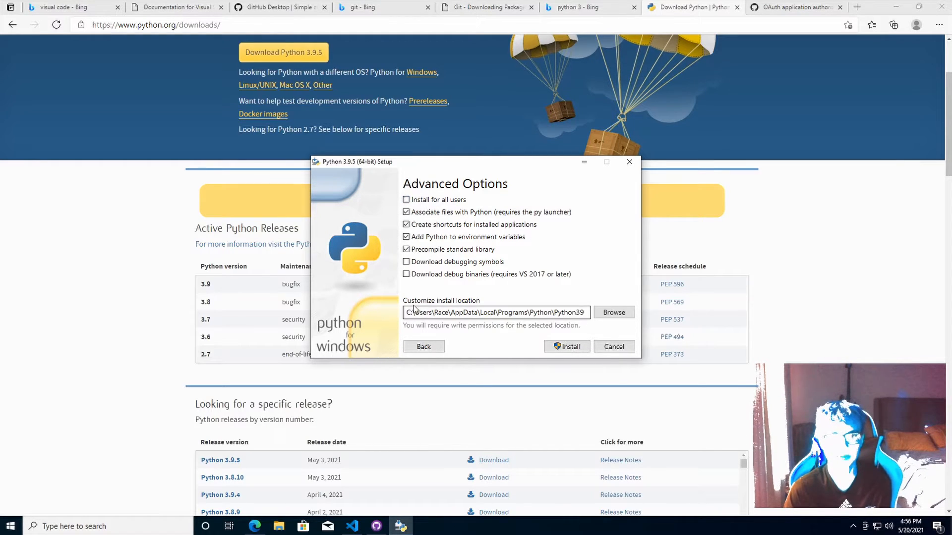
pyautogui.doubleClick(467, 315)
pyautogui.doubleClick(467, 316)
pyautogui.doubleClick(467, 316)
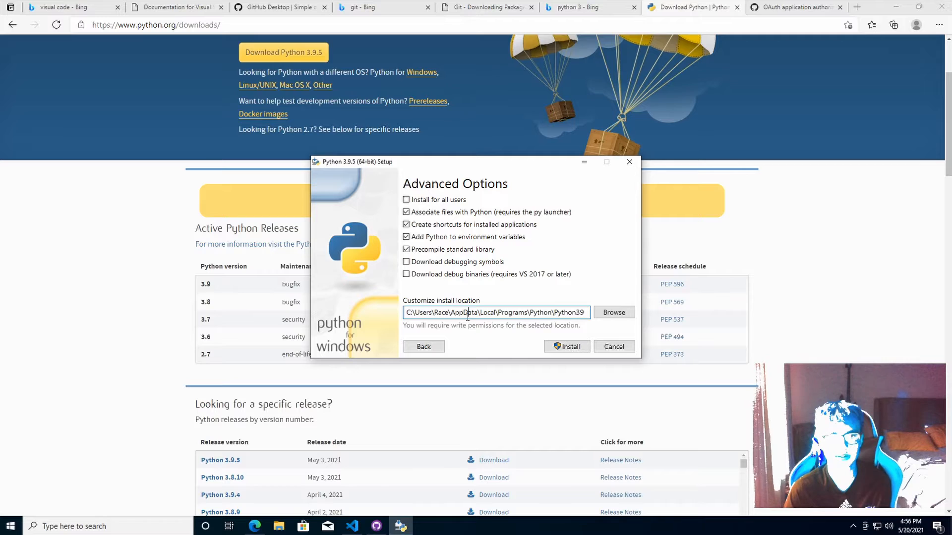
pyautogui.moveTo(406, 314); pyautogui.dragTo(585, 313)
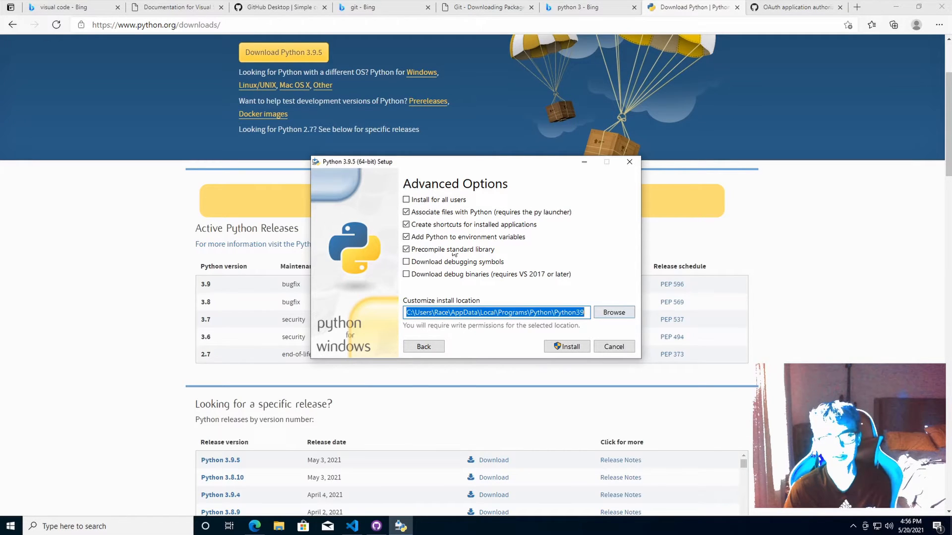
pyautogui.click(432, 204)
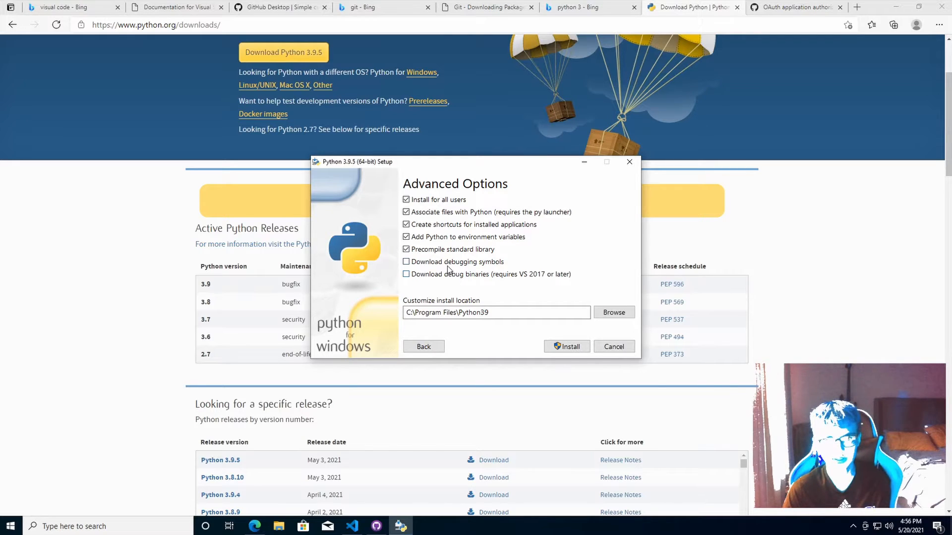
# Install Python 3.9.5, approving the administrator prompt
pyautogui.click(570, 349)
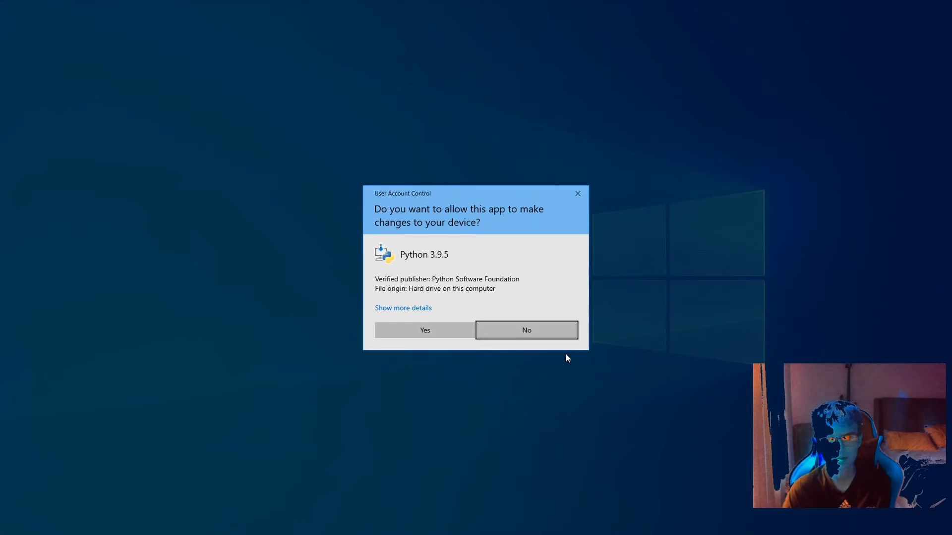
pyautogui.click(466, 333)
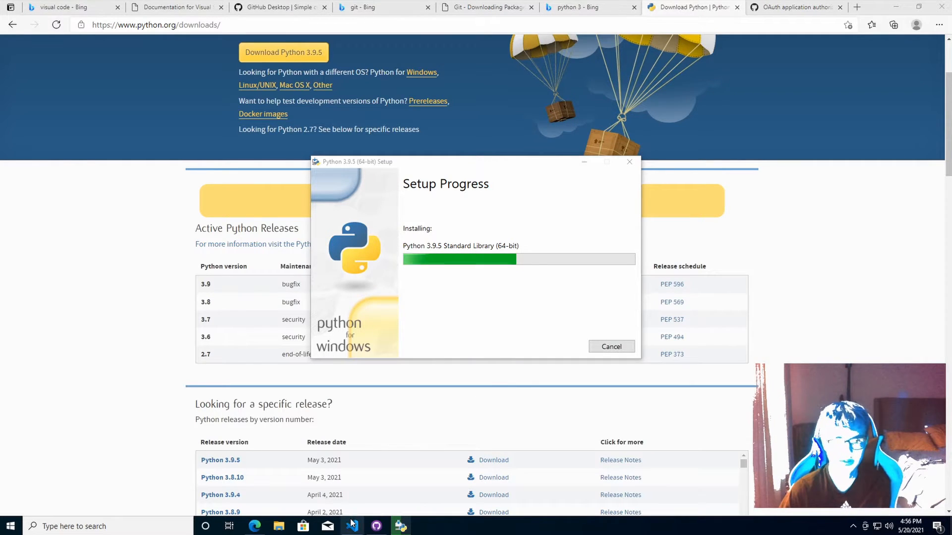
pyautogui.moveTo(352, 526)
pyautogui.moveTo(342, 510)
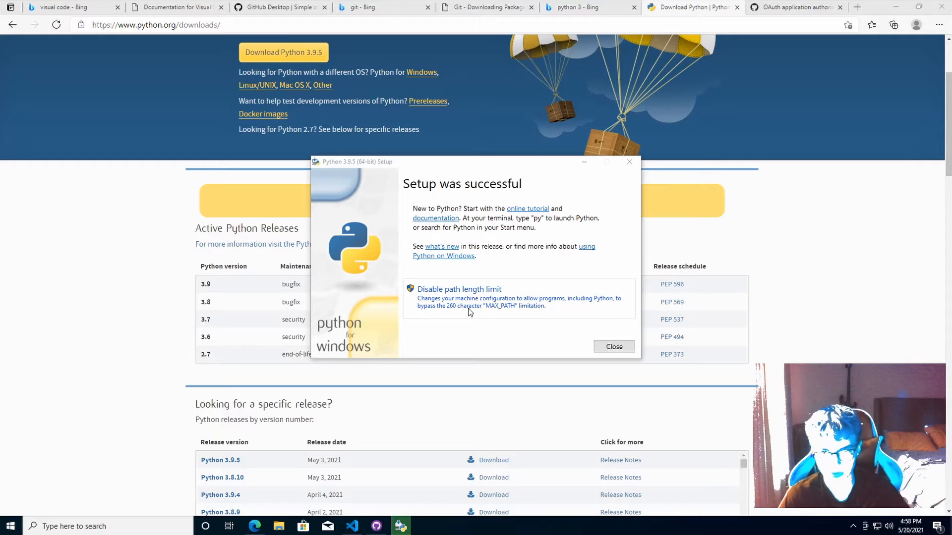
# Disable the 260-character path length limit and close the setup
pyautogui.click(491, 316)
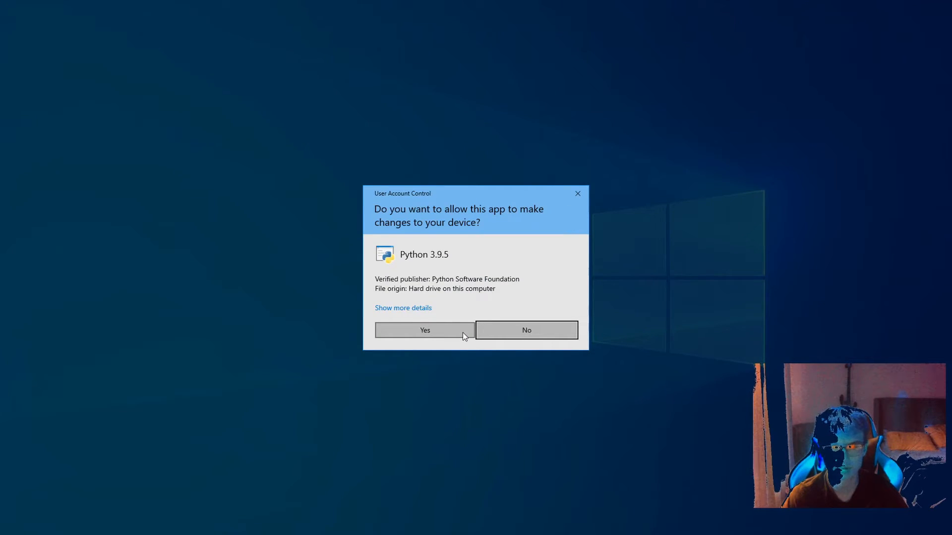
pyautogui.click(463, 331)
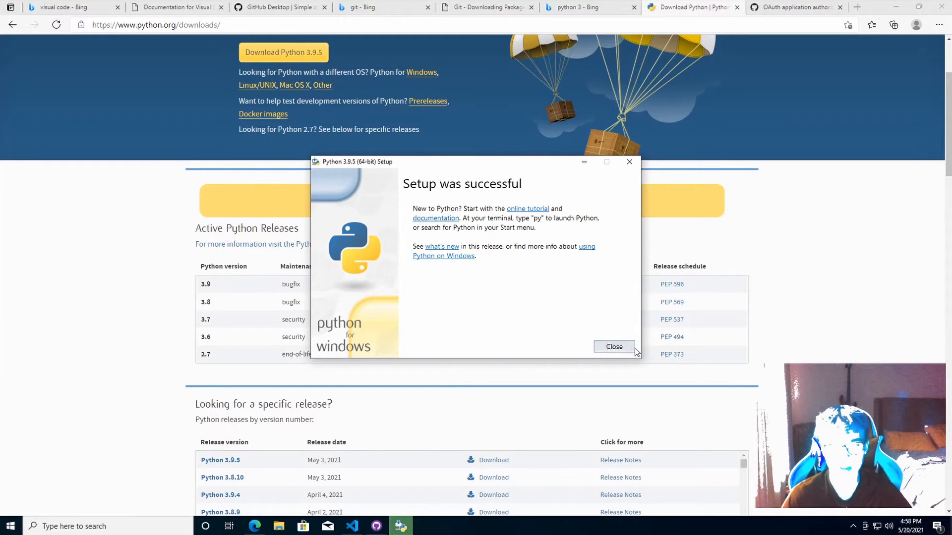
pyautogui.click(614, 347)
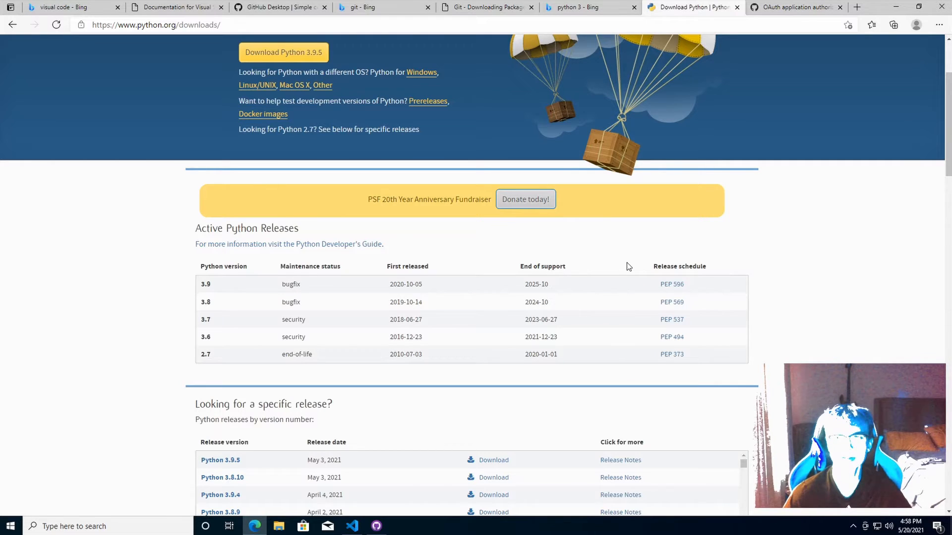
# Close Edge and bring up Visual Studio Code's file explorer view
pyautogui.click(940, 7)
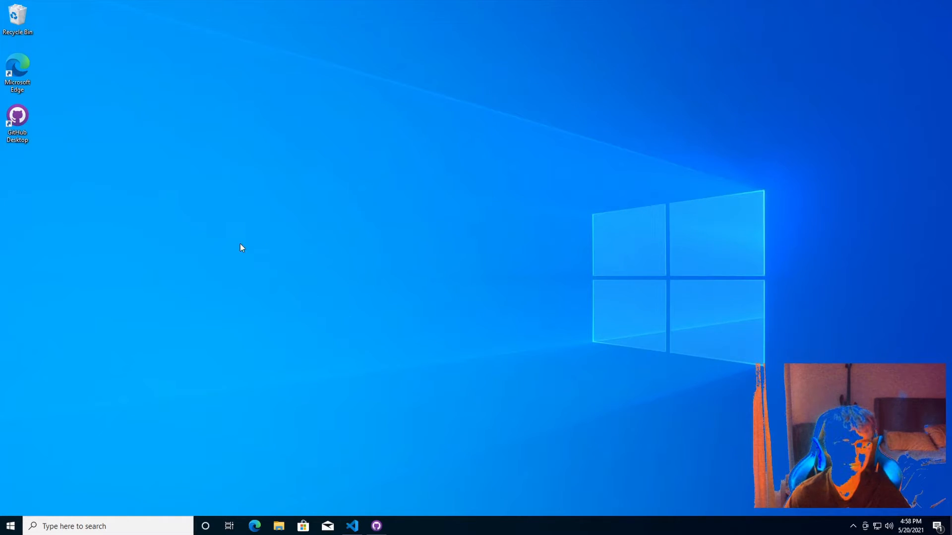
pyautogui.moveTo(149, 213); pyautogui.dragTo(29, 105)
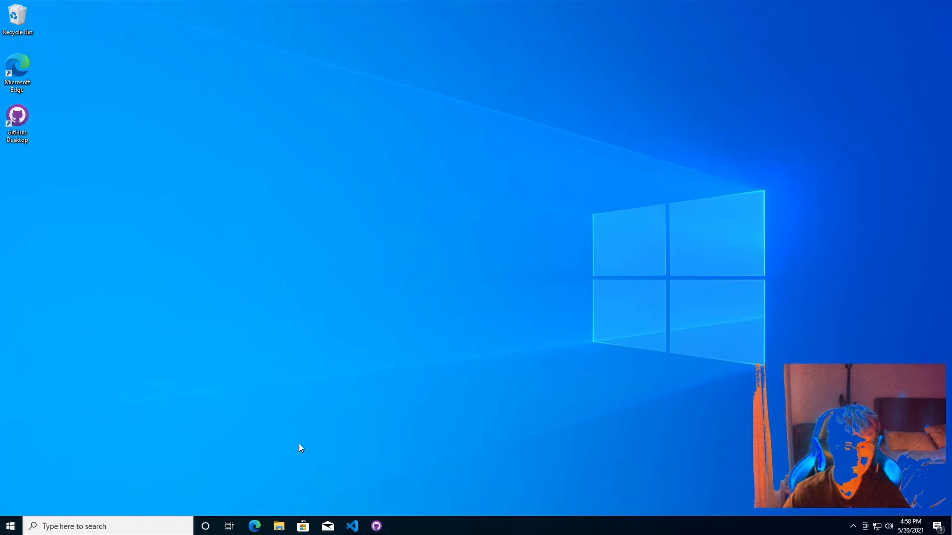
pyautogui.click(351, 526)
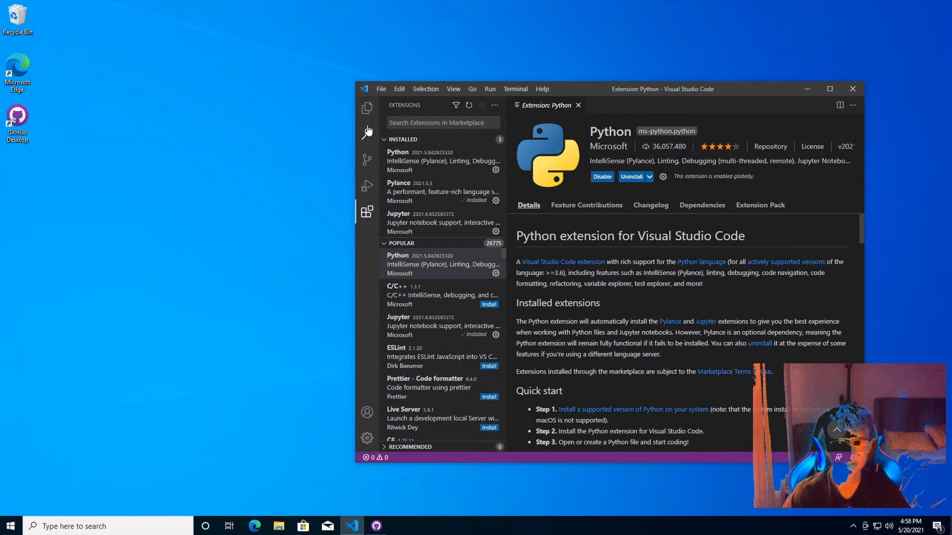
pyautogui.click(366, 108)
# Create a new text document named app.py on the desktop
pyautogui.rightClick(63, 189)
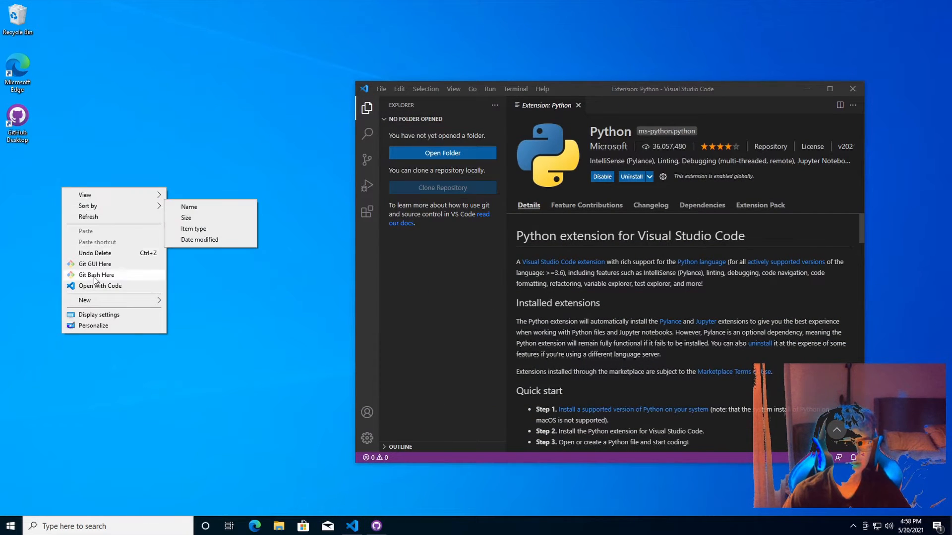
pyautogui.moveTo(100, 300)
pyautogui.click(201, 349)
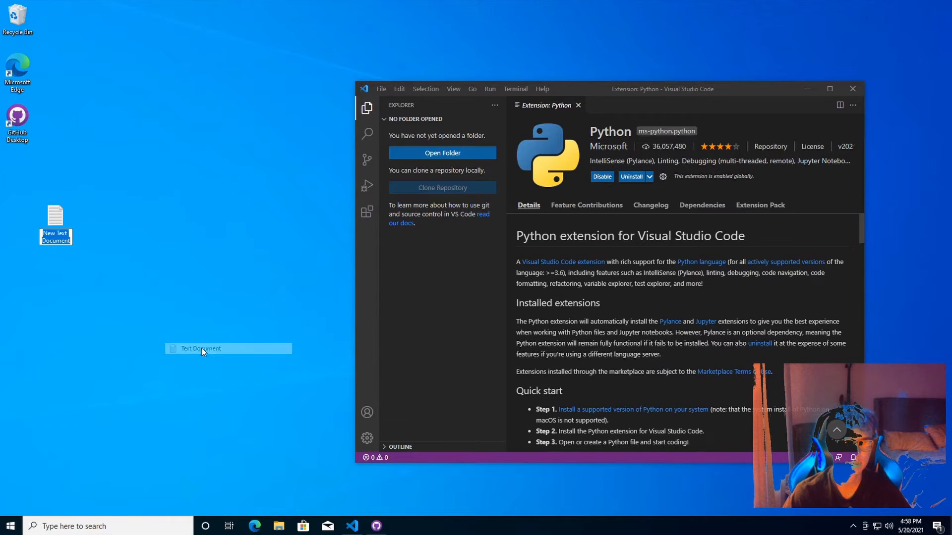
pyautogui.write('app.py')
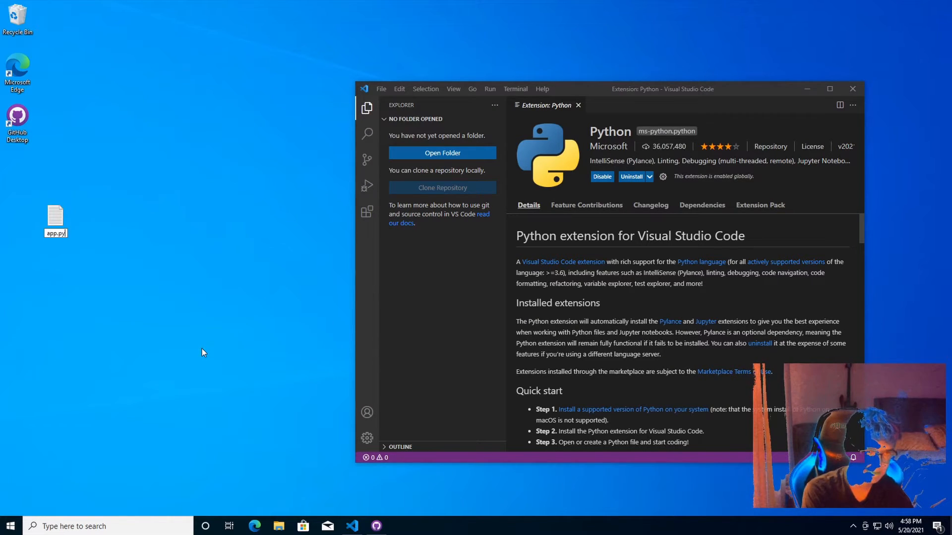
pyautogui.press('Return')
pyautogui.moveTo(61, 236); pyautogui.dragTo(26, 179)
# Close the VS Code window and open app.py with Code
pyautogui.click(853, 90)
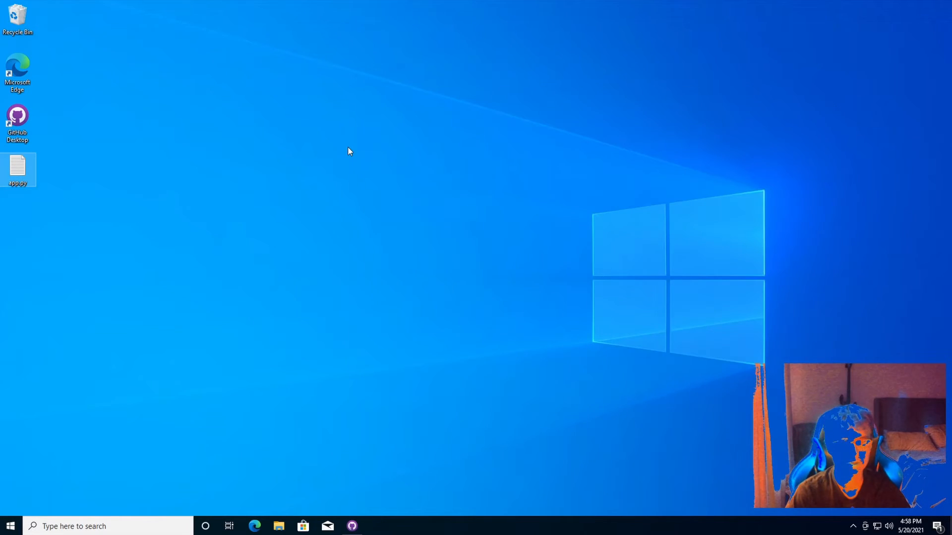
pyautogui.rightClick(18, 183)
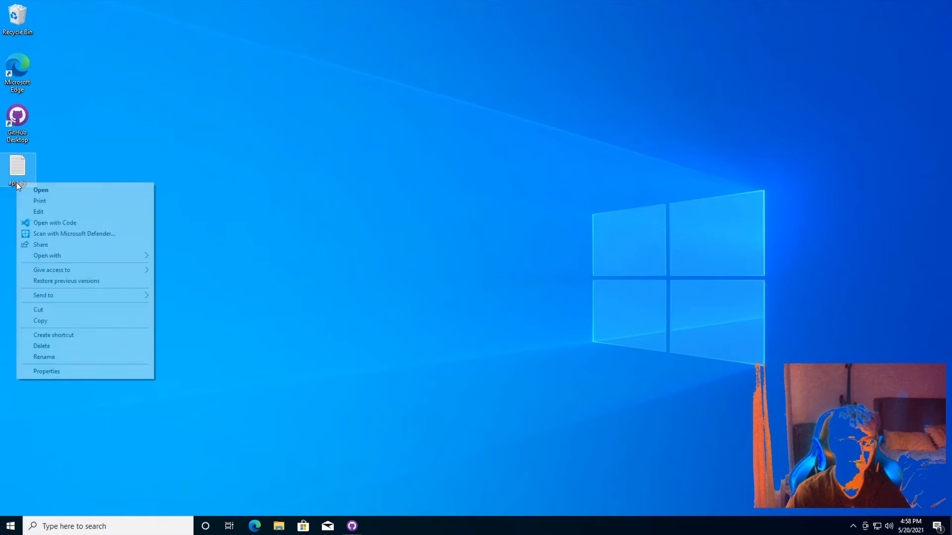
pyautogui.click(59, 224)
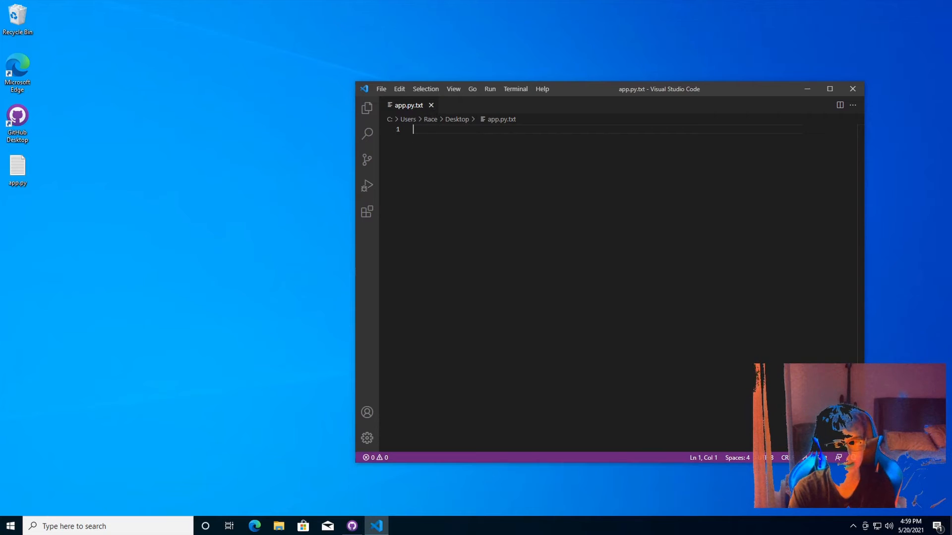
# Turn on file name extensions in File Explorer's view options
pyautogui.click(279, 526)
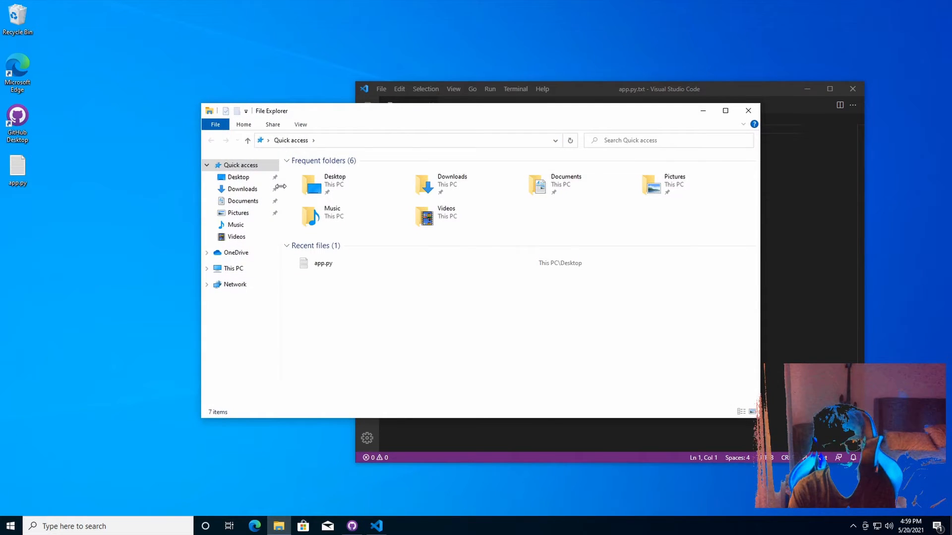
pyautogui.moveTo(318, 111); pyautogui.dragTo(298, 118)
pyautogui.click(282, 132)
pyautogui.click(303, 147)
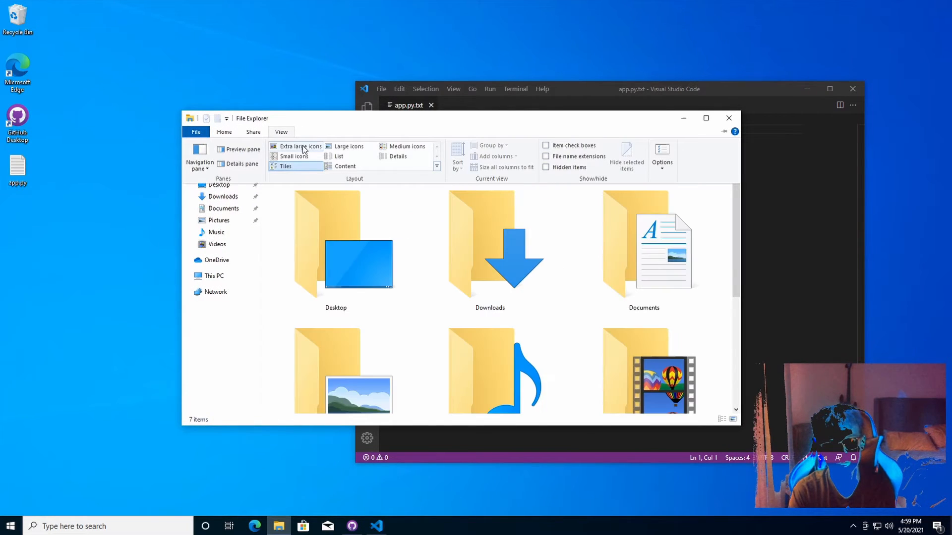
pyautogui.click(555, 157)
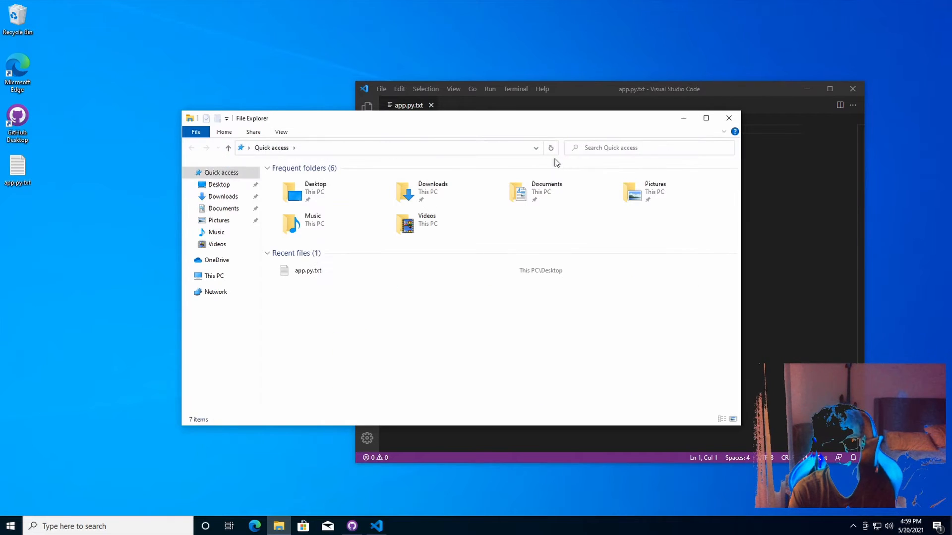
pyautogui.click(730, 119)
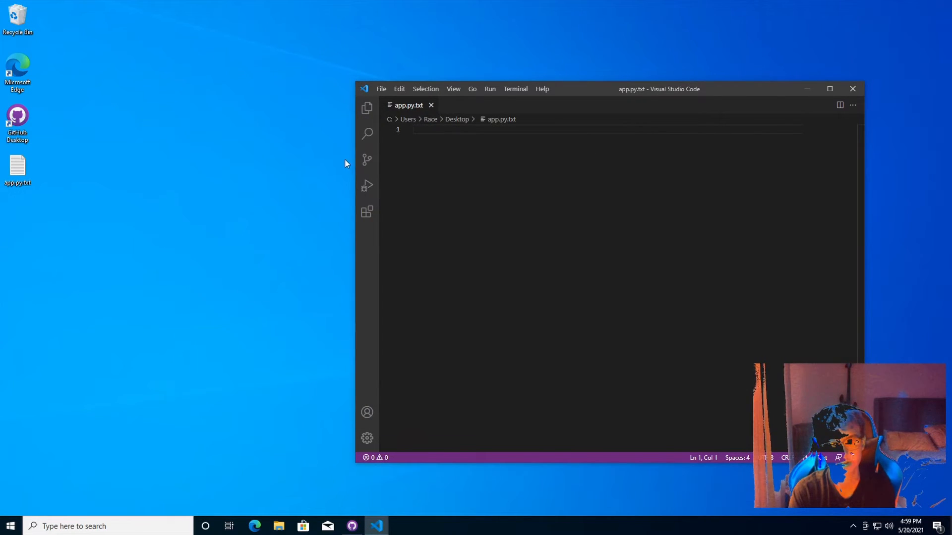
# Rename app.py.txt to app.py, confirming the extension change
pyautogui.doubleClick(26, 185)
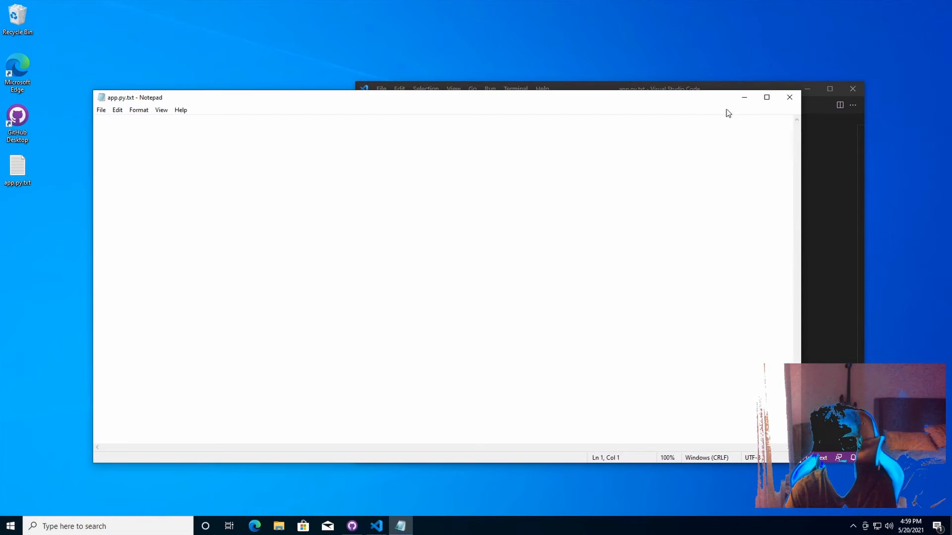
pyautogui.click(767, 97)
pyautogui.click(945, 7)
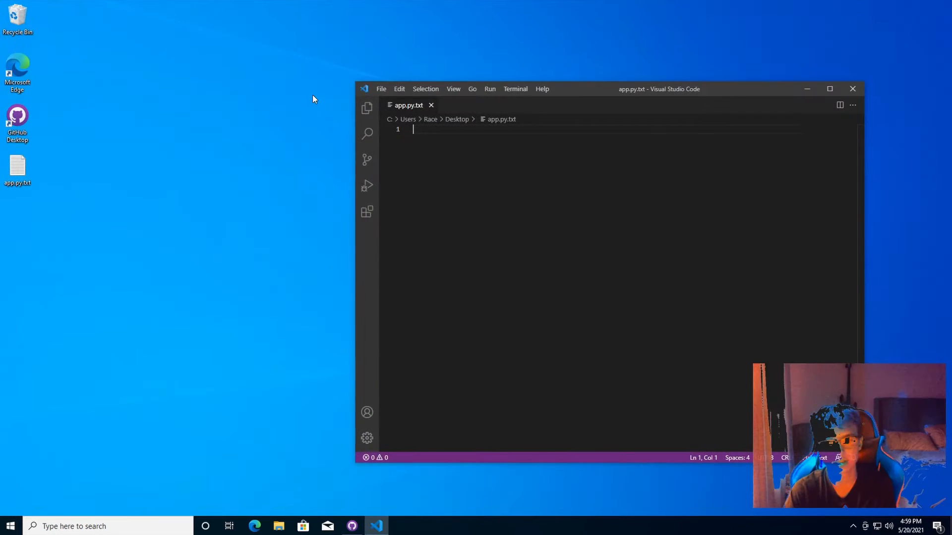
pyautogui.rightClick(29, 174)
pyautogui.click(64, 346)
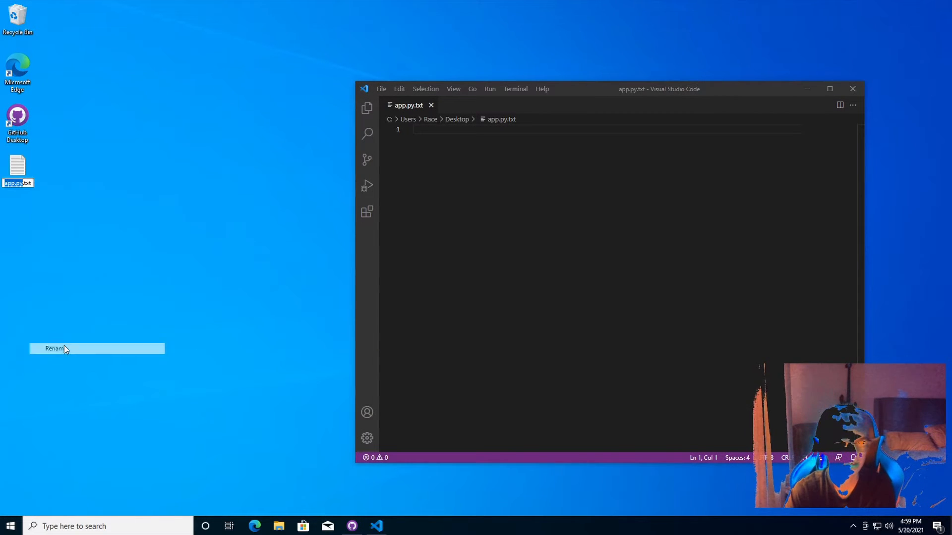
pyautogui.press('BackSpace')
pyautogui.press('BackSpace')
pyautogui.press('BackSpace')
pyautogui.press('BackSpace')
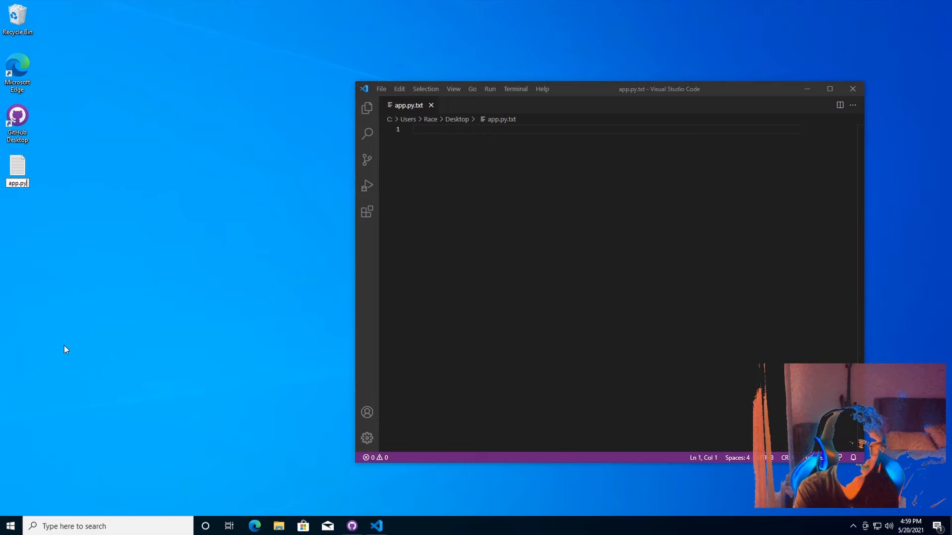
pyautogui.press('Return')
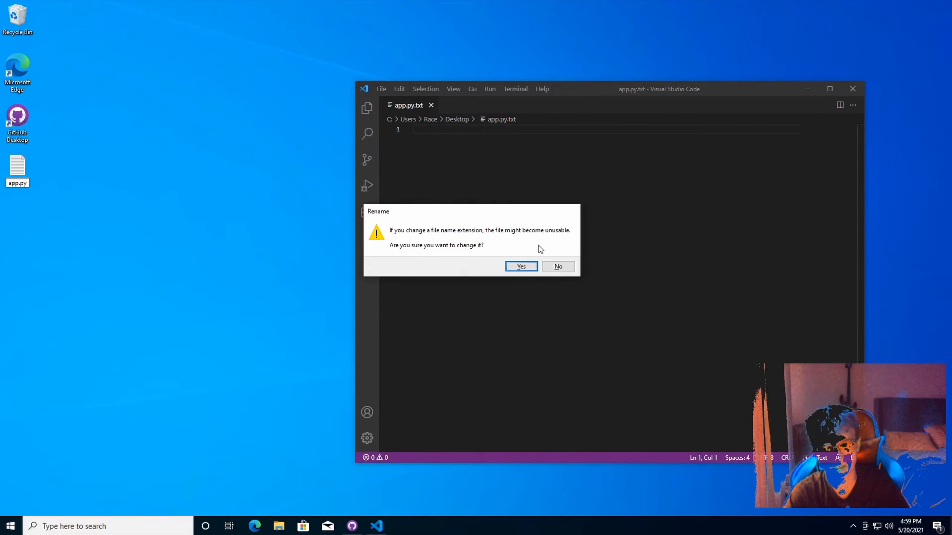
pyautogui.click(527, 265)
# Close VS Code and reopen app.py with Code
pyautogui.click(855, 91)
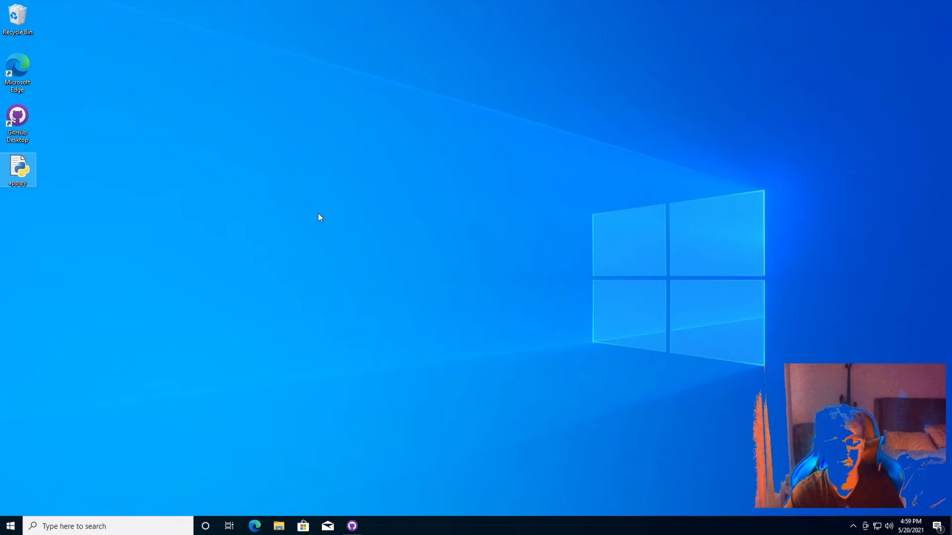
pyautogui.rightClick(31, 168)
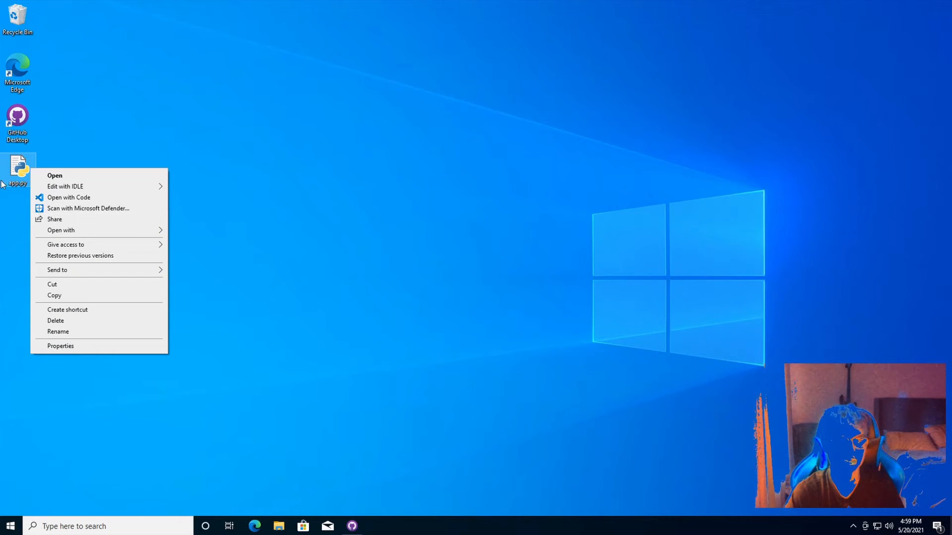
pyautogui.click(67, 201)
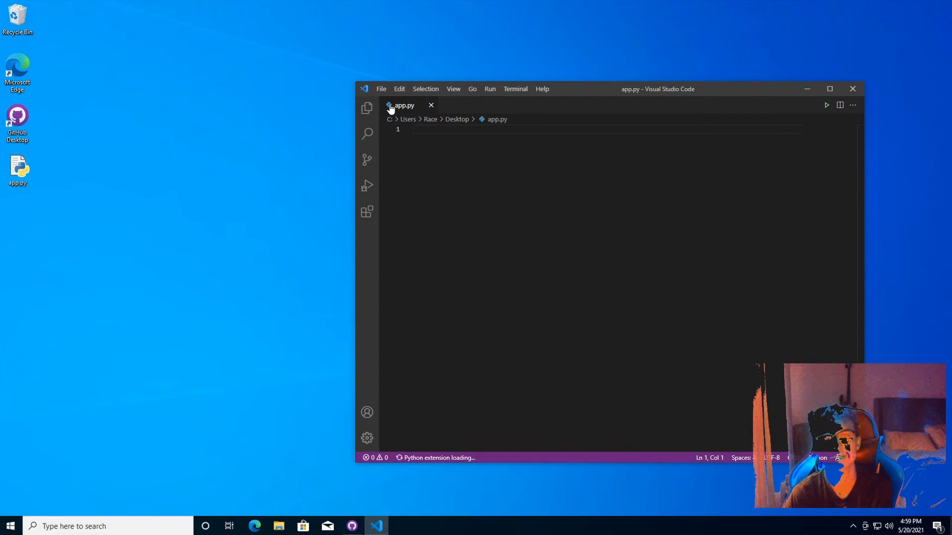
# Maximize VS Code, close Get Started, write print("hello") in app.py, and run it
pyautogui.click(829, 88)
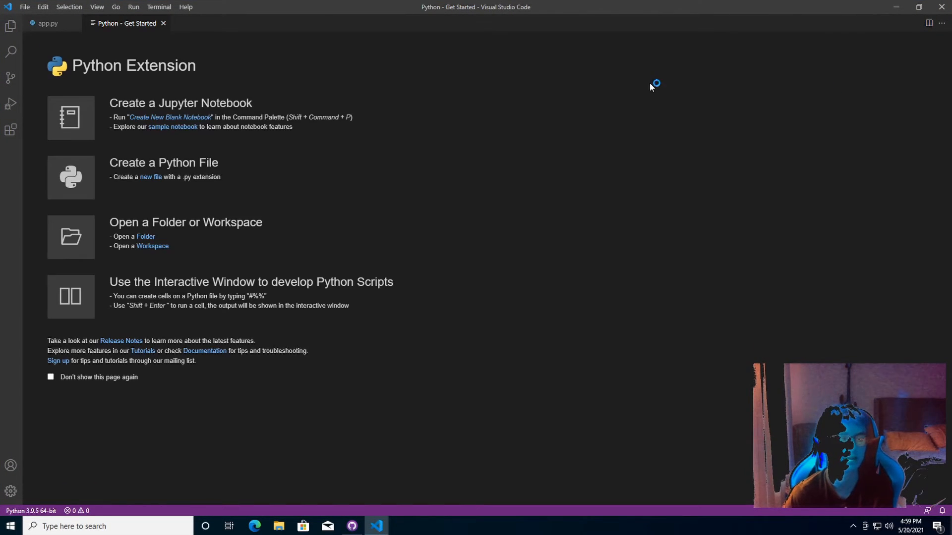
pyautogui.click(163, 23)
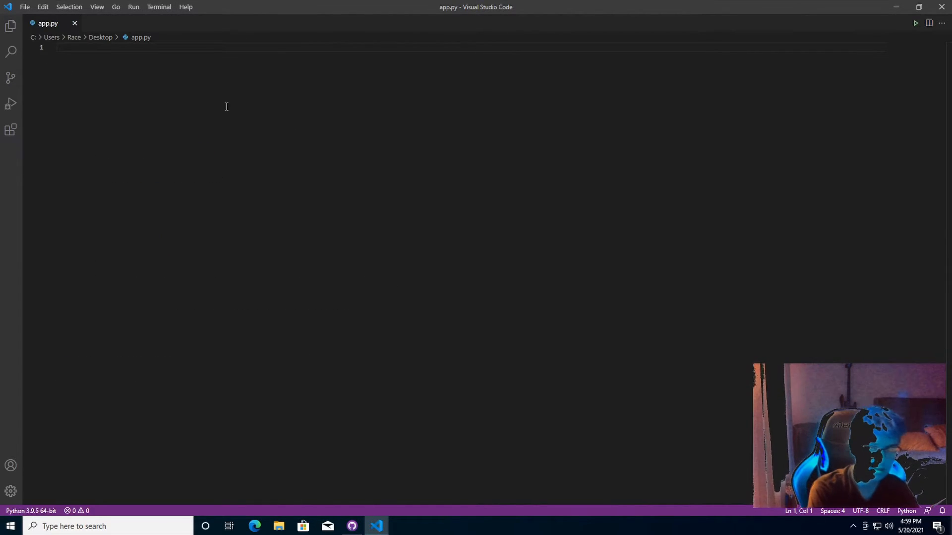
pyautogui.write('print')
pyautogui.write('("hel')
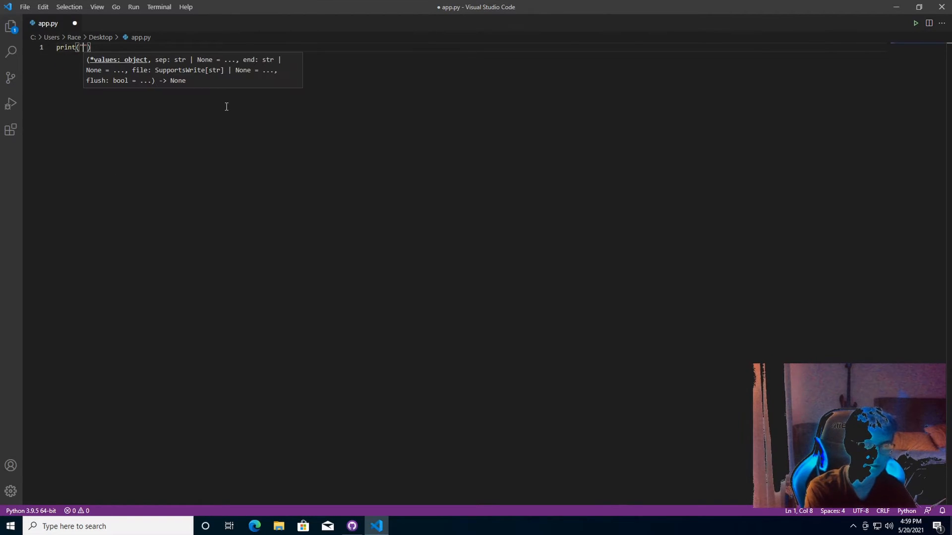
pyautogui.write('lo')
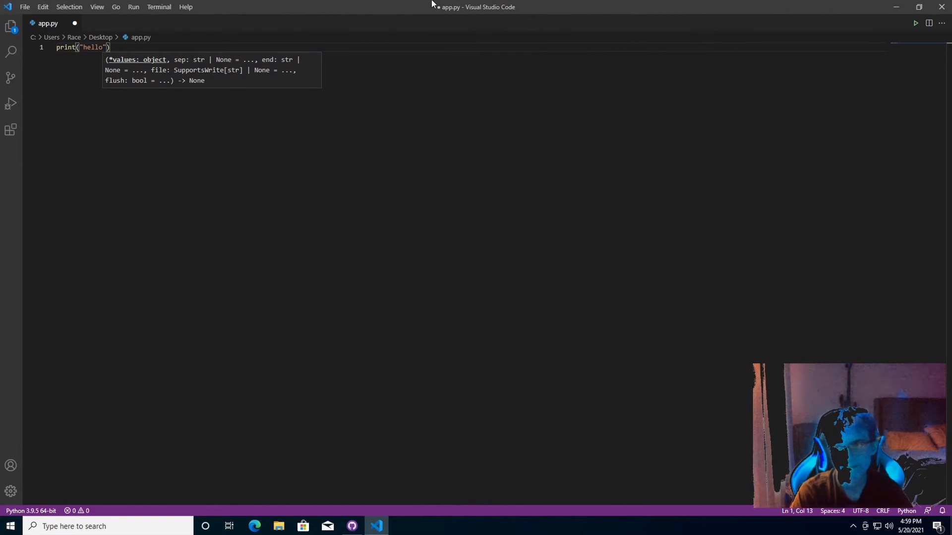
pyautogui.click(915, 23)
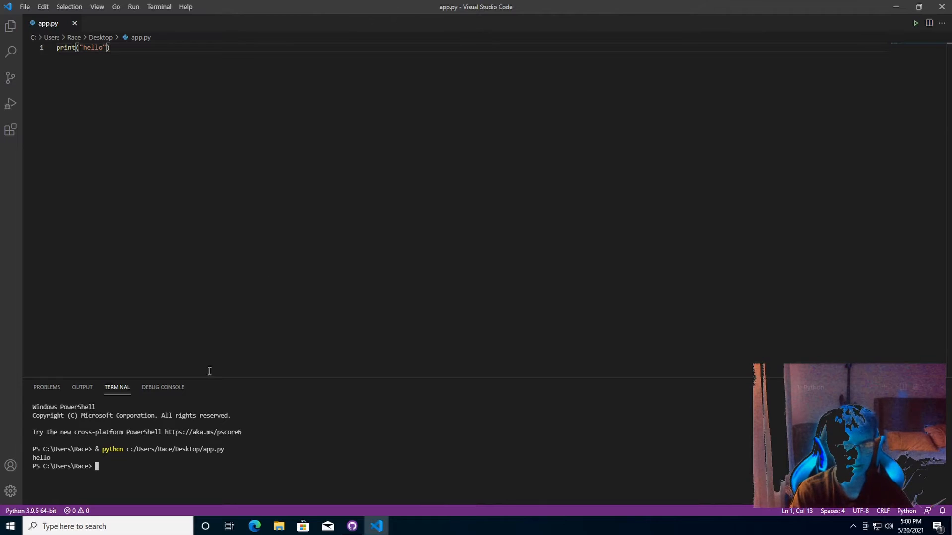
pyautogui.click(27, 511)
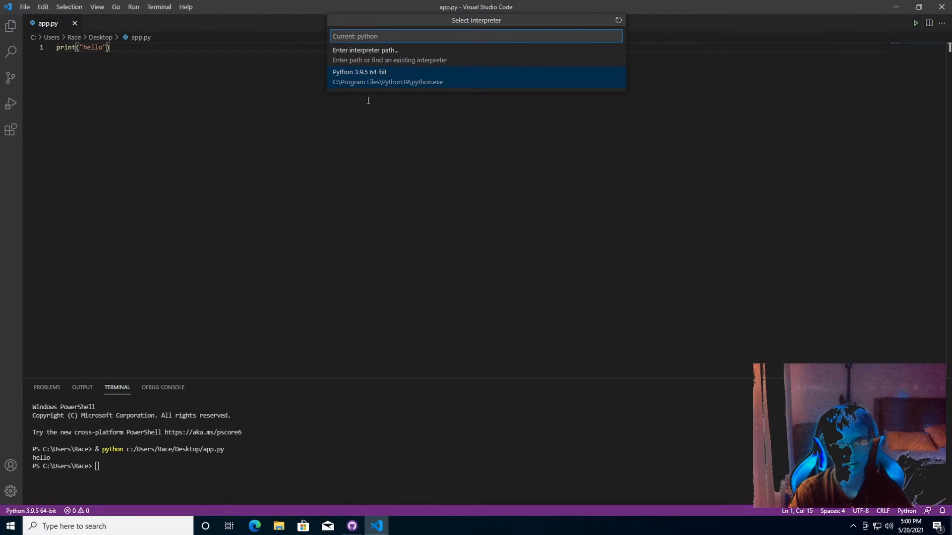
pyautogui.click(404, 57)
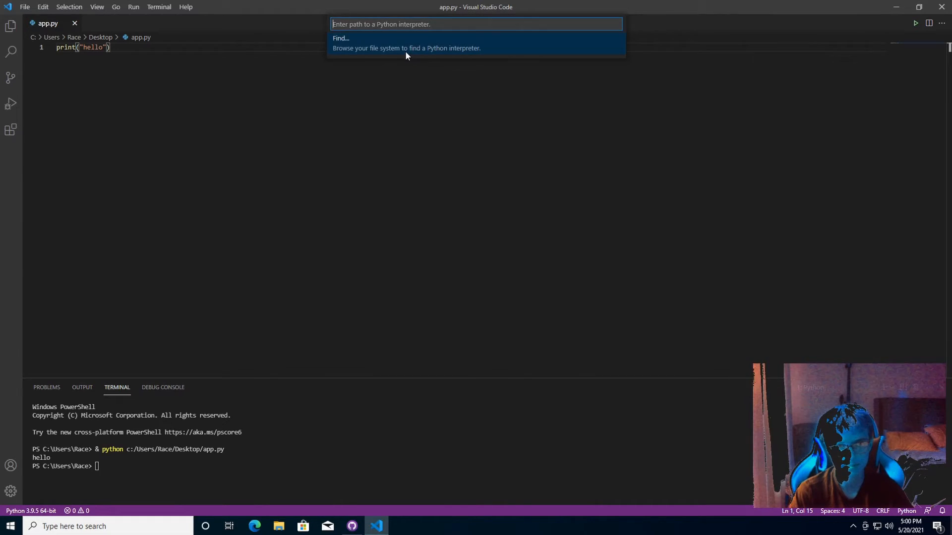
pyautogui.click(403, 53)
pyautogui.moveTo(221, 10); pyautogui.dragTo(253, 28)
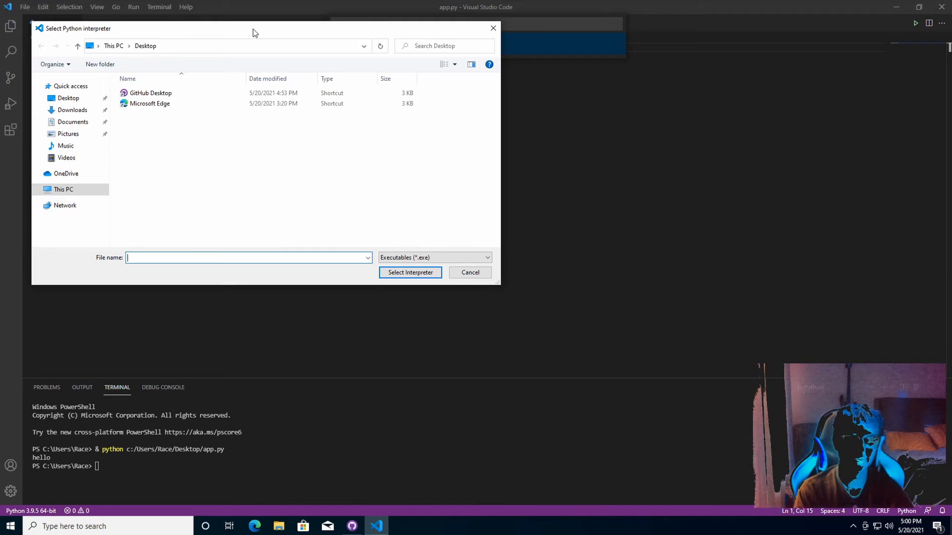
pyautogui.click(75, 191)
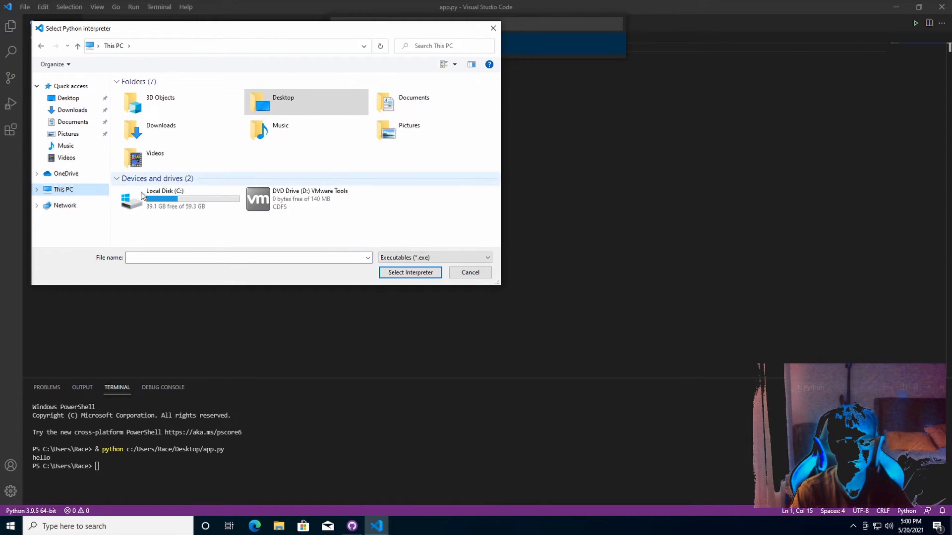
pyautogui.doubleClick(142, 196)
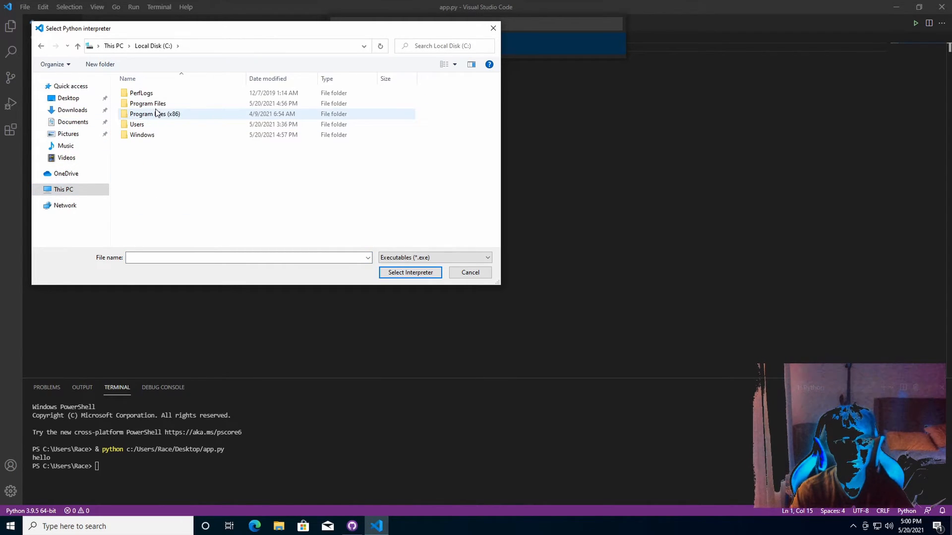
pyautogui.doubleClick(167, 105)
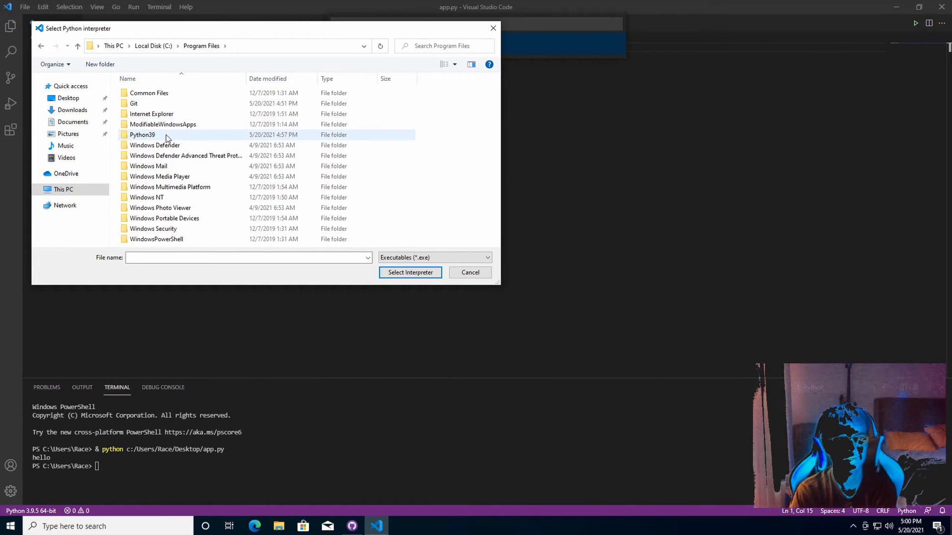
pyautogui.doubleClick(167, 136)
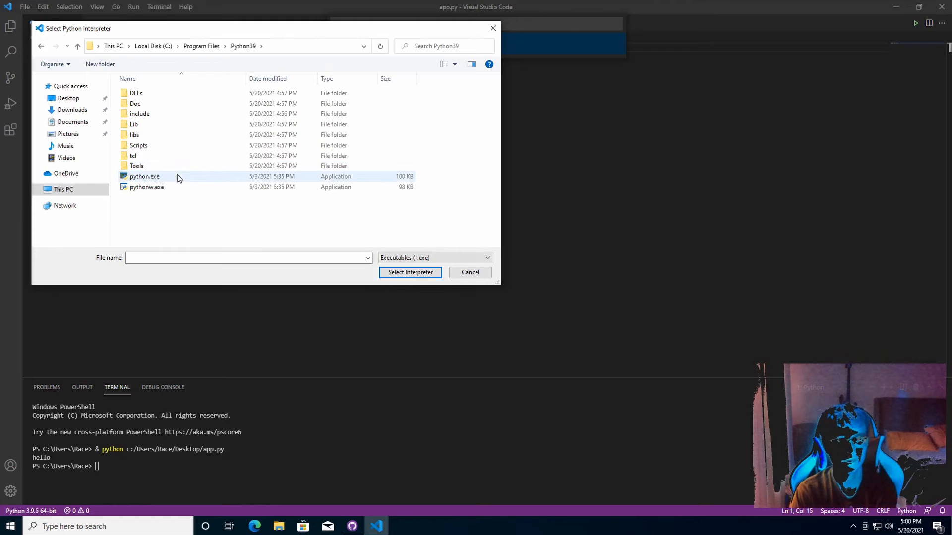
pyautogui.click(180, 178)
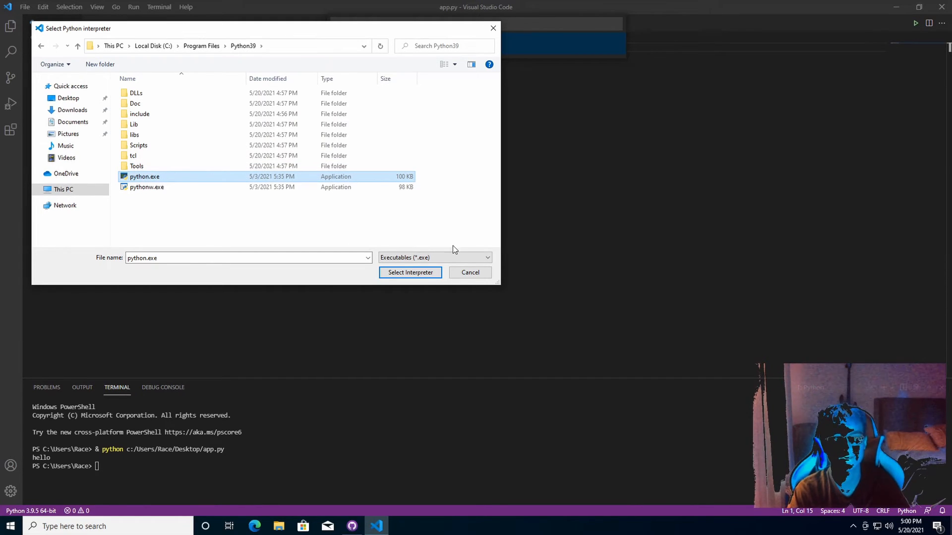
pyautogui.click(463, 274)
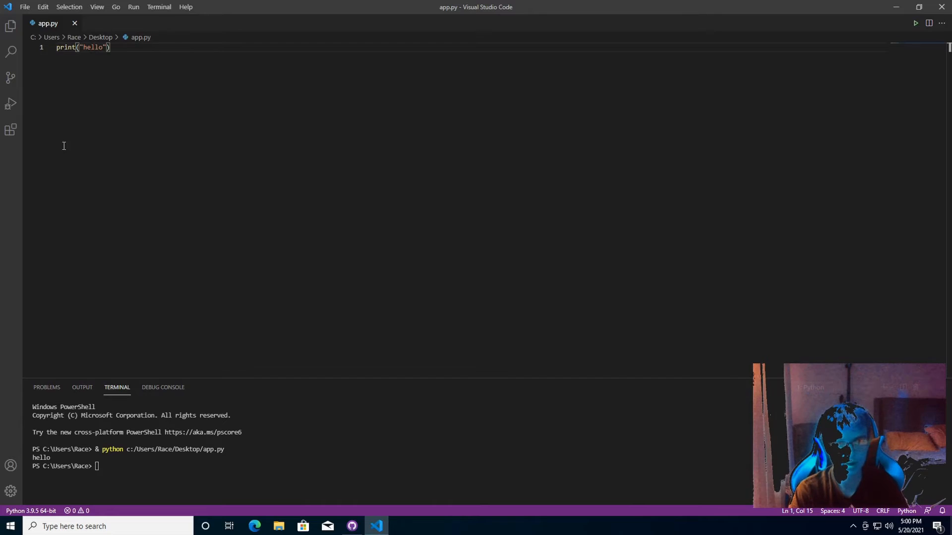
# Start retyping the print line and look over the Pylance and Python extension details
pyautogui.moveTo(111, 48); pyautogui.dragTo(45, 50)
pyautogui.write('print')
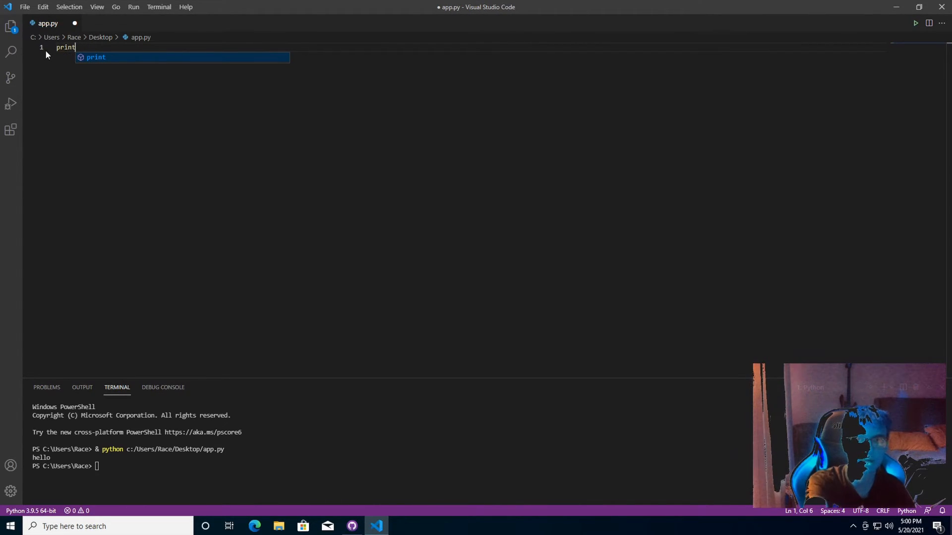
pyautogui.click(11, 130)
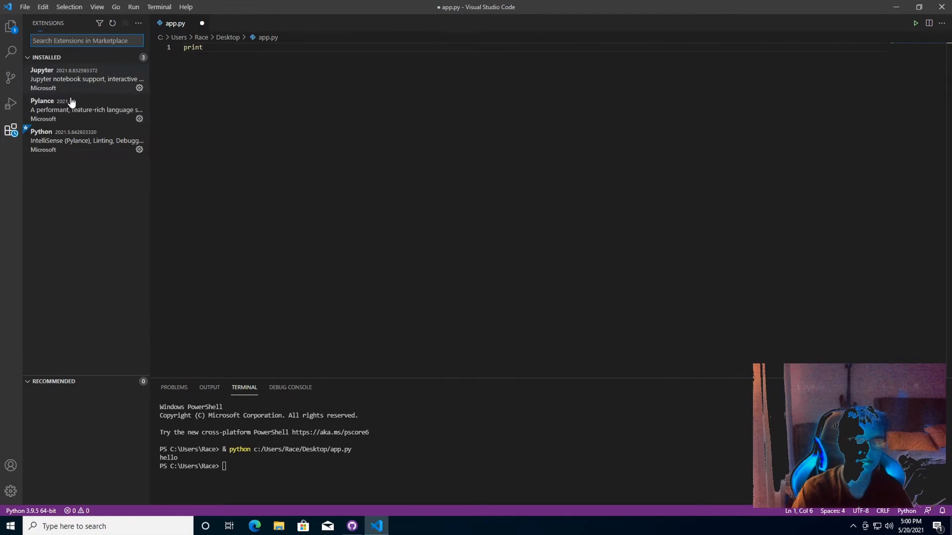
pyautogui.click(85, 116)
pyautogui.click(85, 142)
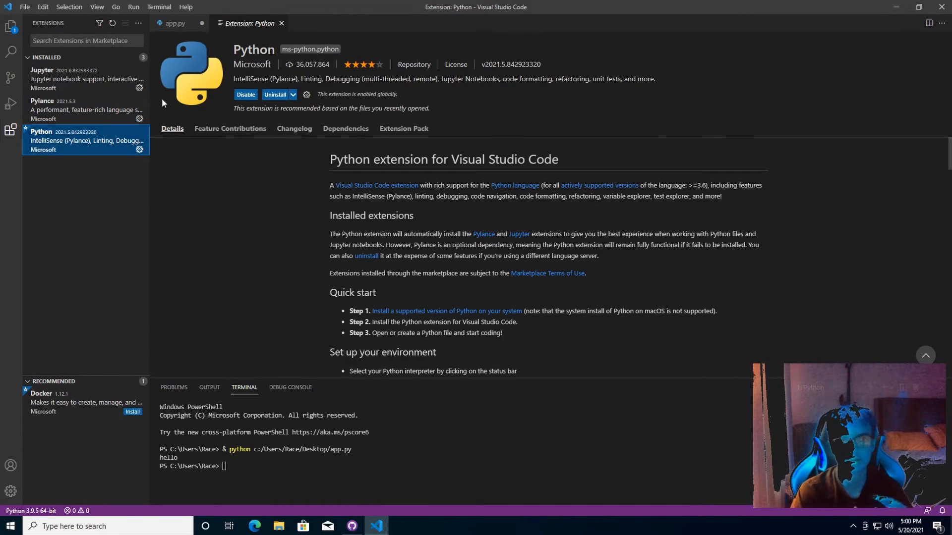
pyautogui.click(10, 26)
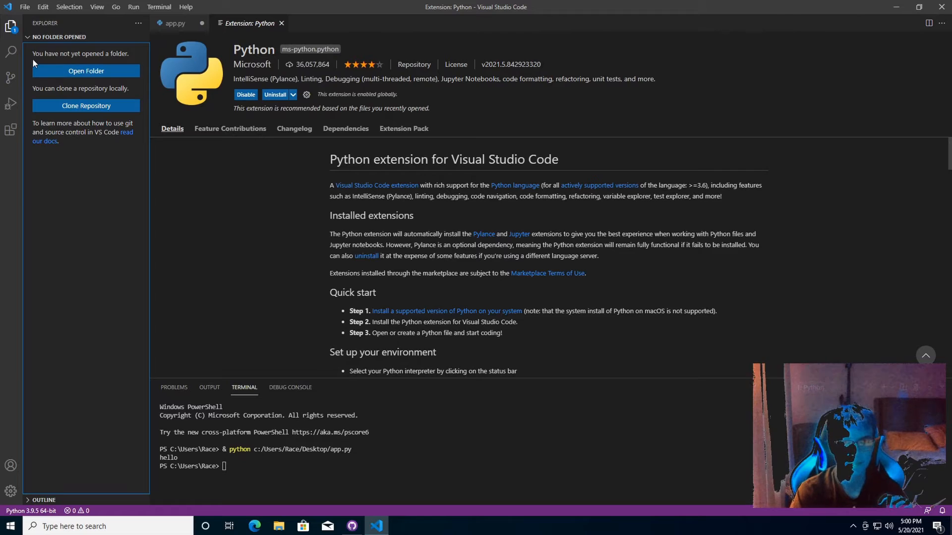
pyautogui.click(16, 30)
pyautogui.click(154, 23)
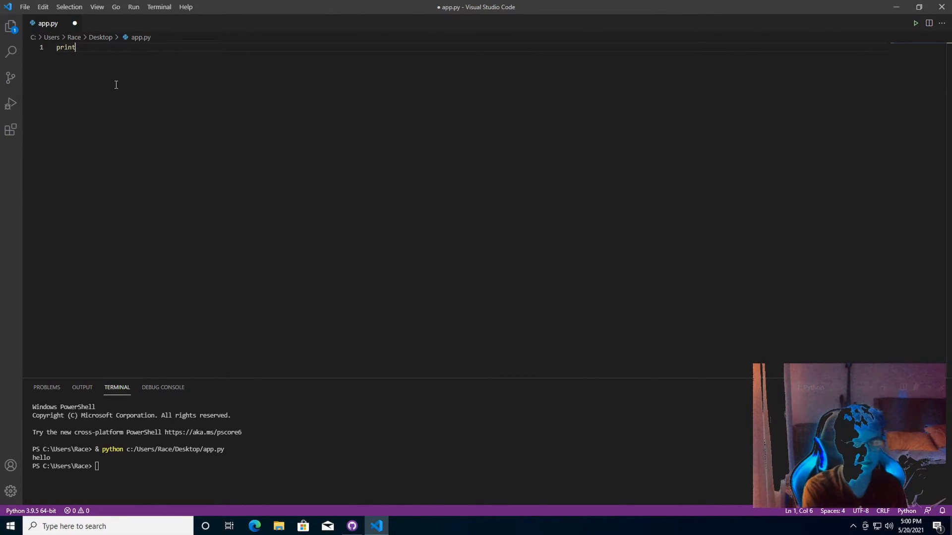
# Complete print("hello"), save app.py with Ctrl+S, and show Source Control
pyautogui.write('("hello')
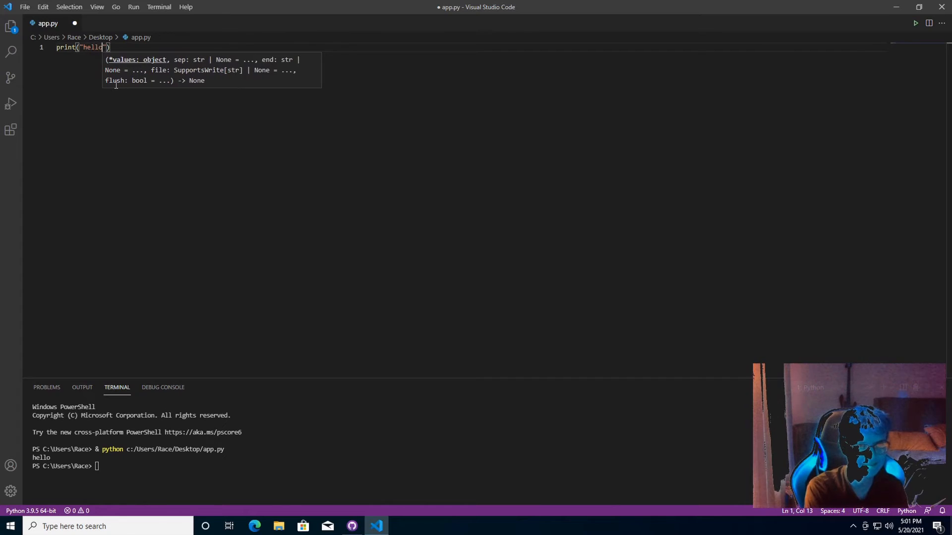
pyautogui.hotkey('ctrl', 's')
pyautogui.press('End')
pyautogui.click(10, 78)
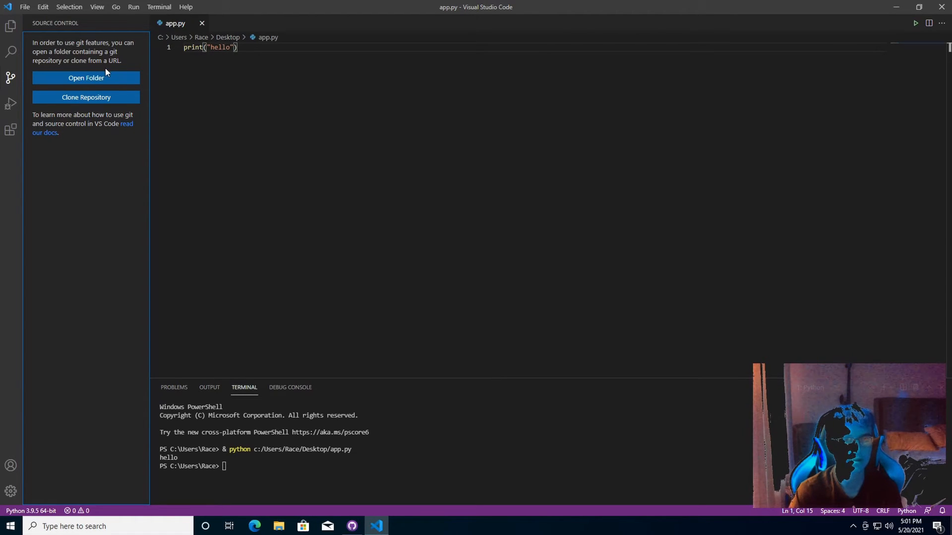
# Bring up GitHub Desktop and back out of adding an existing local repository
pyautogui.click(352, 526)
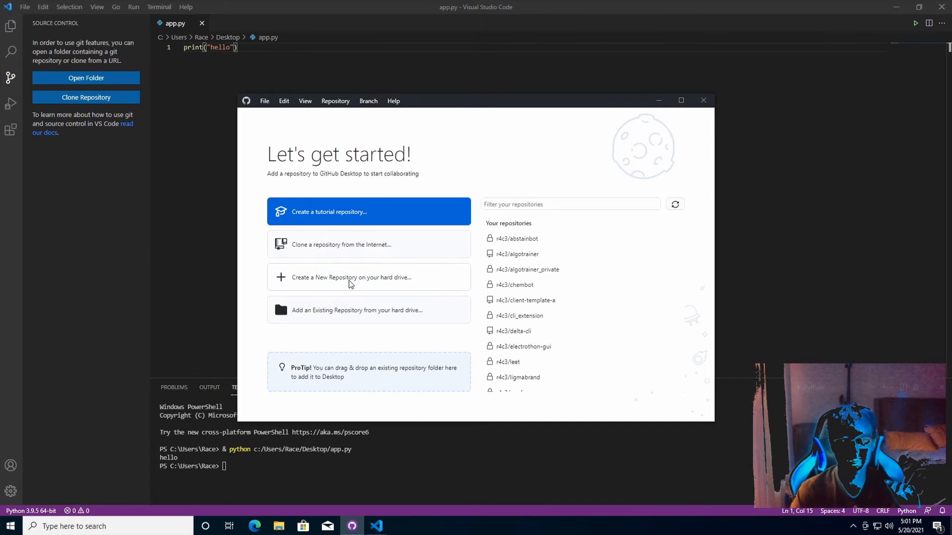
pyautogui.click(359, 311)
pyautogui.click(539, 294)
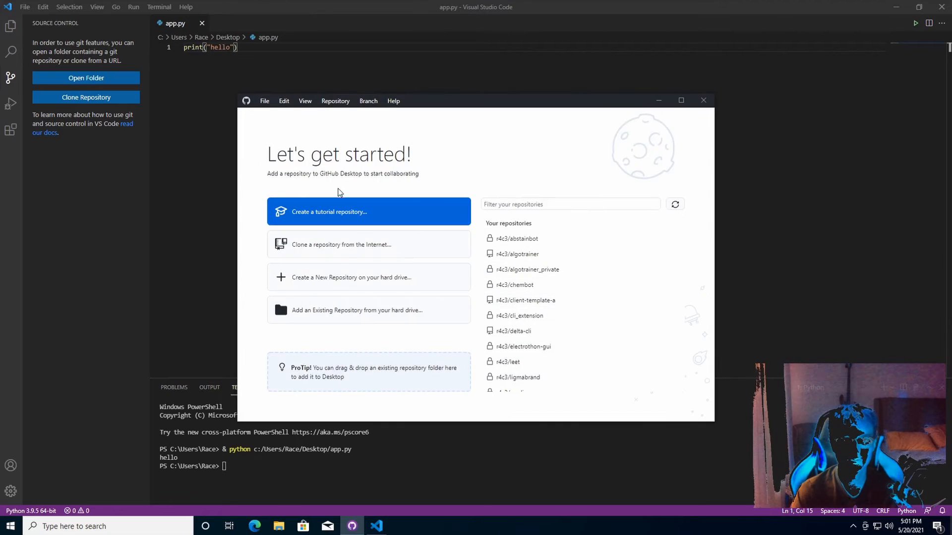
# Clone the hcelectrothon/dashboard repository from the GitHub list
pyautogui.click(347, 243)
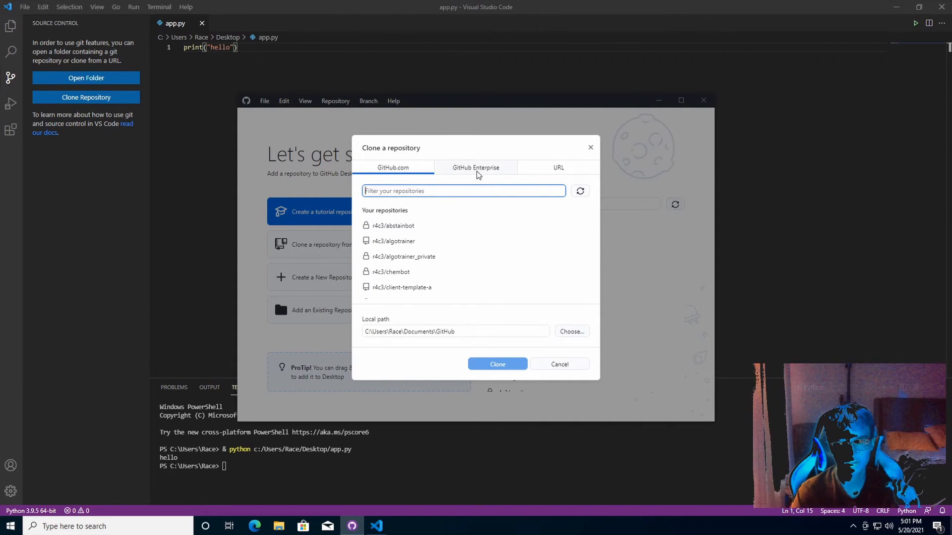
pyautogui.scroll(-5, 438, 245)
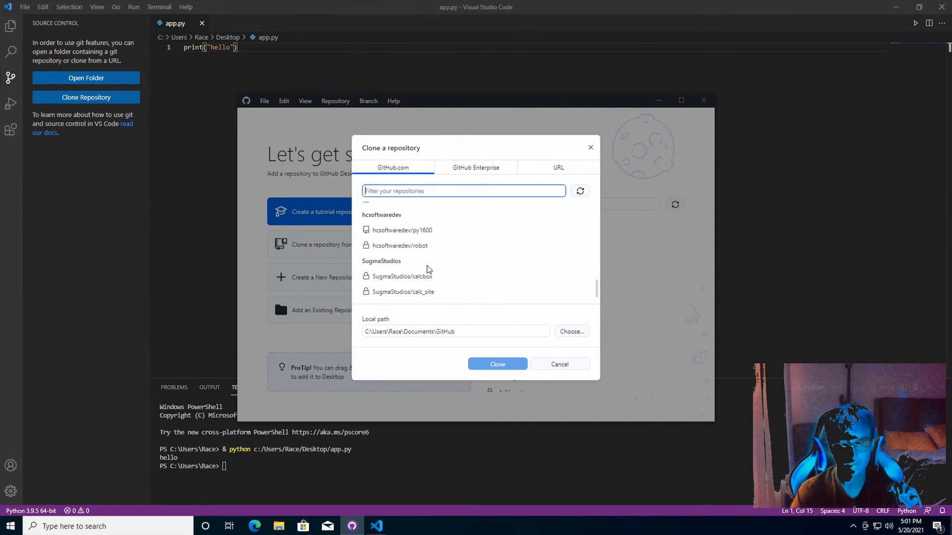
pyautogui.scroll(3, 453, 292)
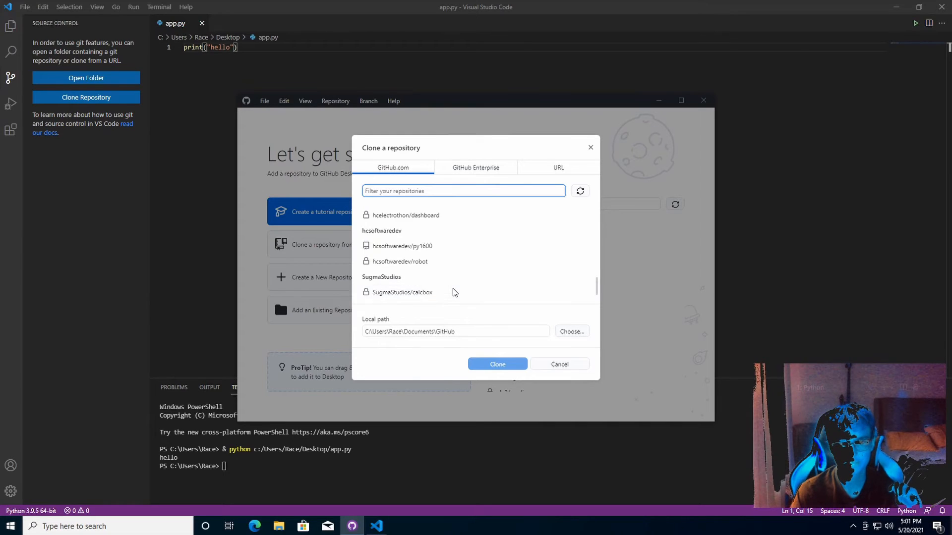
pyautogui.scroll(-1, 452, 293)
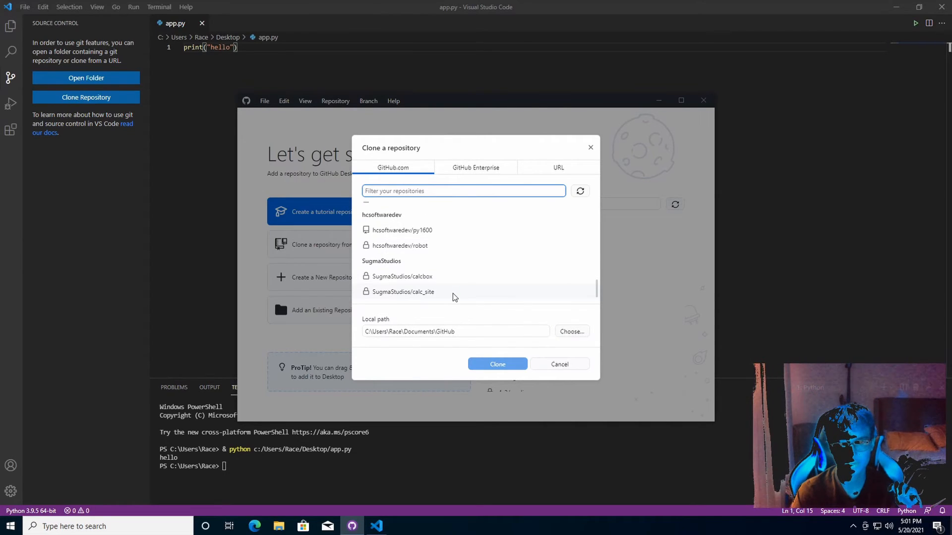
pyautogui.scroll(3, 454, 295)
pyautogui.scroll(5, 456, 296)
pyautogui.scroll(-5, 451, 238)
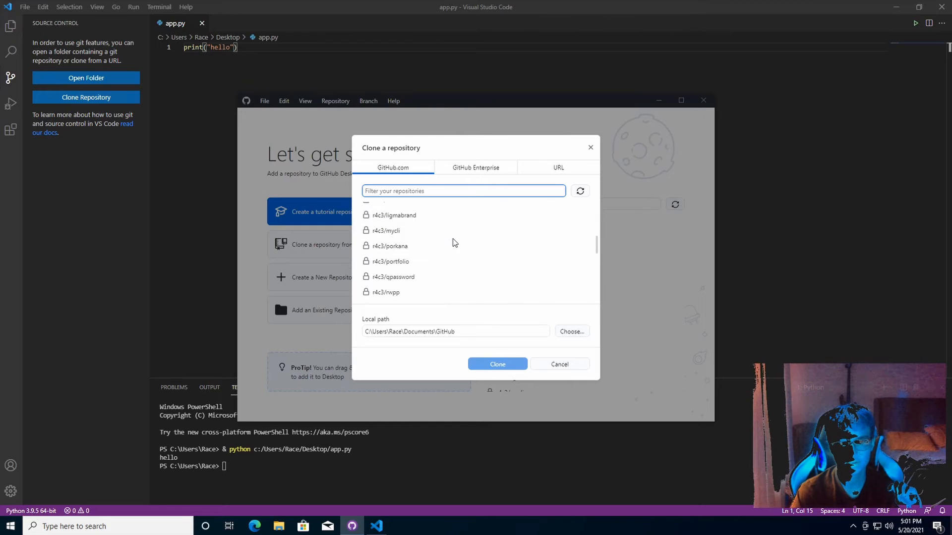
pyautogui.scroll(-2, 455, 252)
pyautogui.click(444, 249)
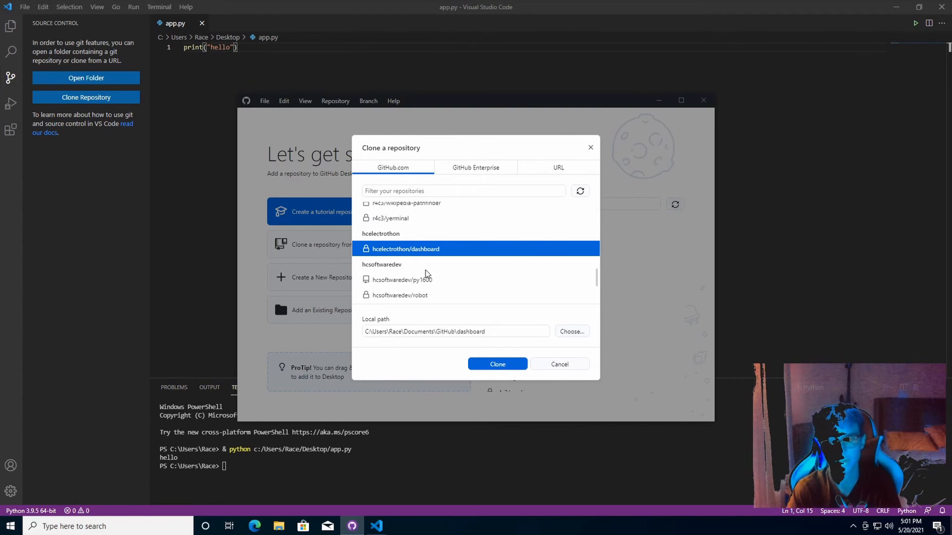
pyautogui.click(505, 364)
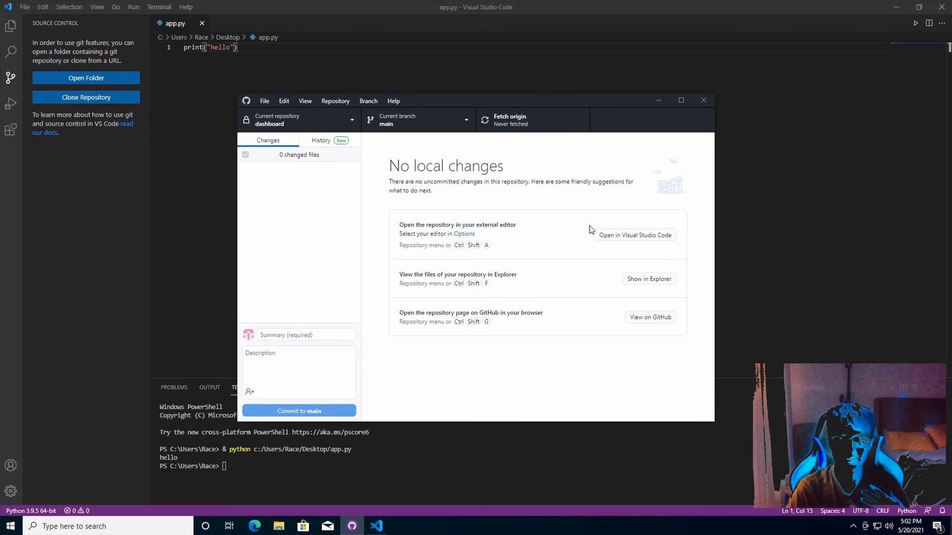
# Open the cloned dashboard repository in a maximized VS Code window, closing the old app.py window, and open README.md
pyautogui.click(600, 236)
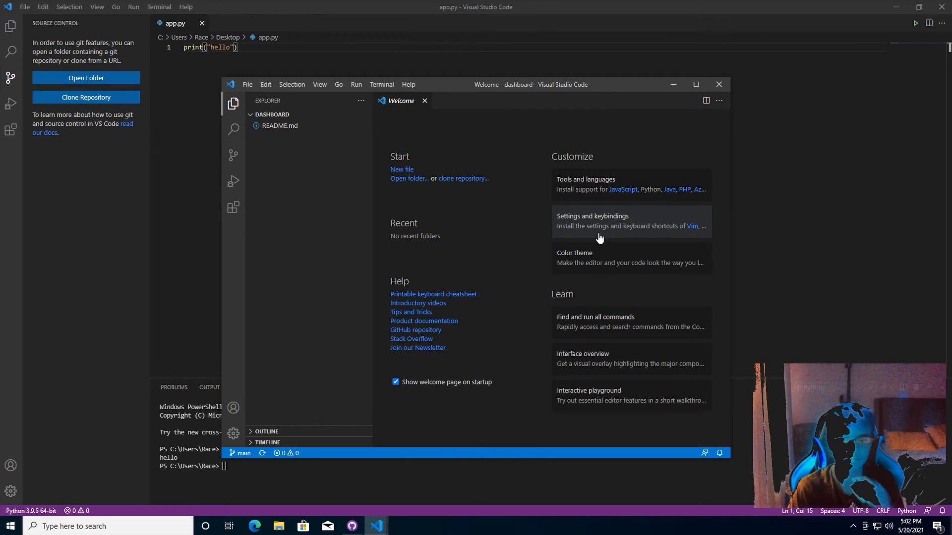
pyautogui.click(942, 7)
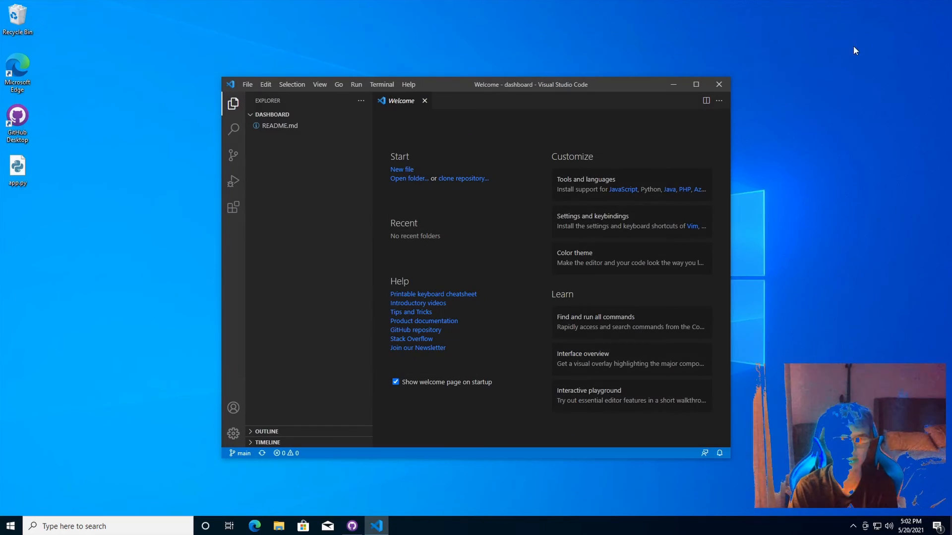
pyautogui.click(697, 84)
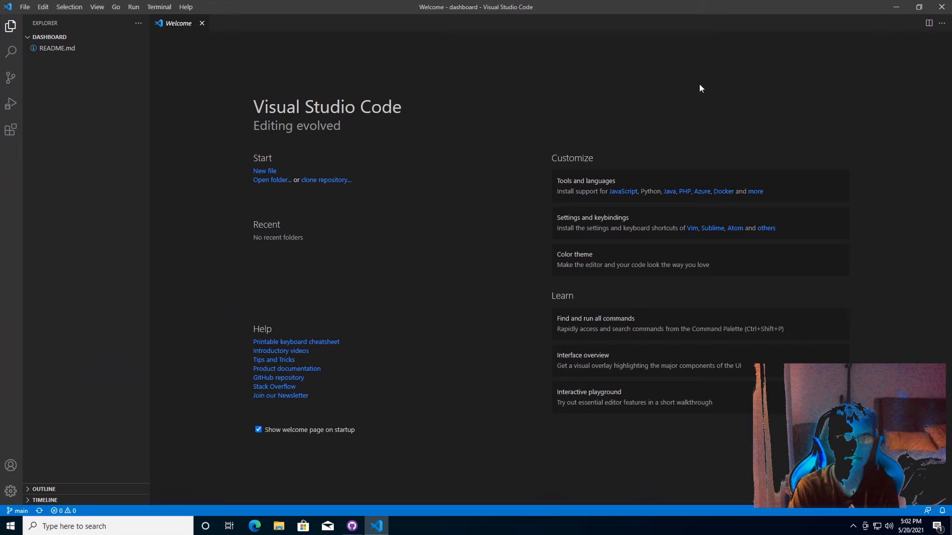
pyautogui.click(53, 49)
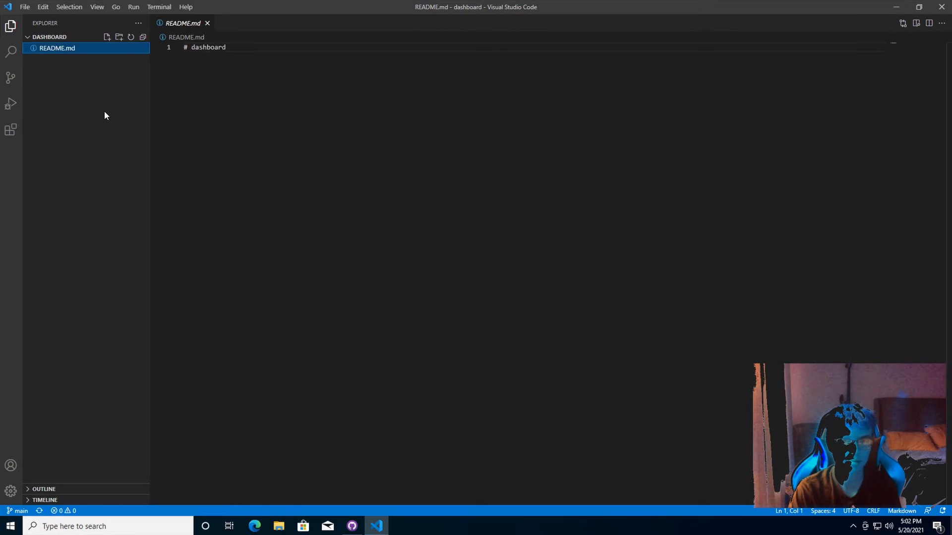
pyautogui.click(233, 92)
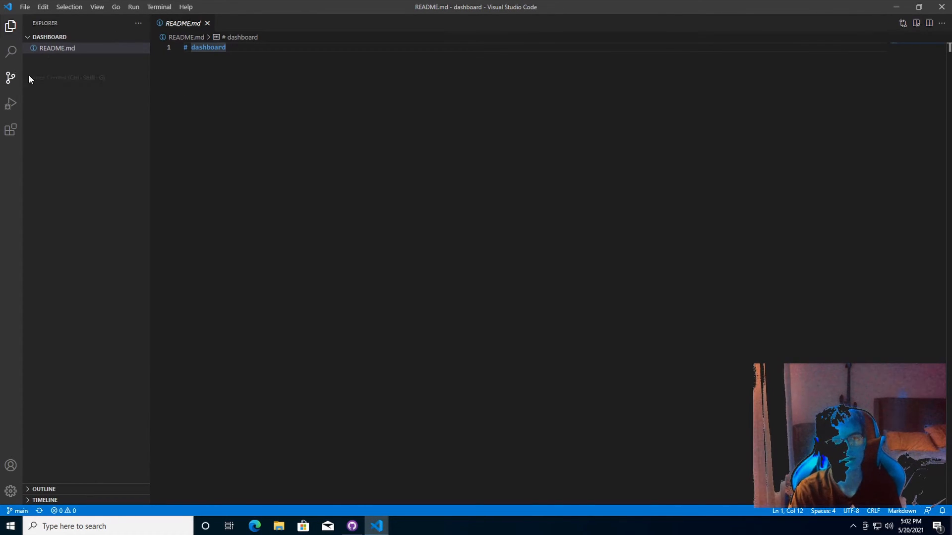
# Add the line 'hi' below the # dashboard heading in README.md and save it
pyautogui.press('Return')
pyautogui.press('Return')
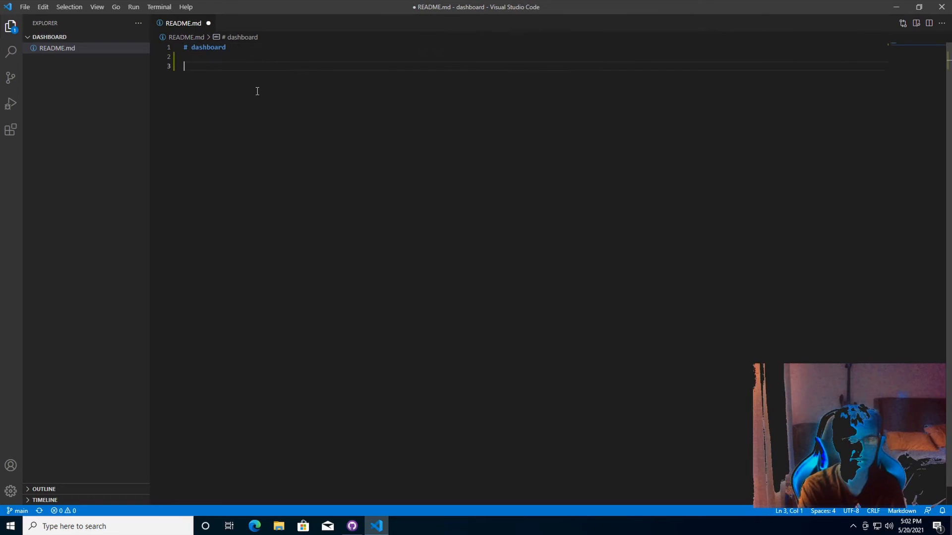
pyautogui.write('hi')
pyautogui.hotkey('ctrl', 's')
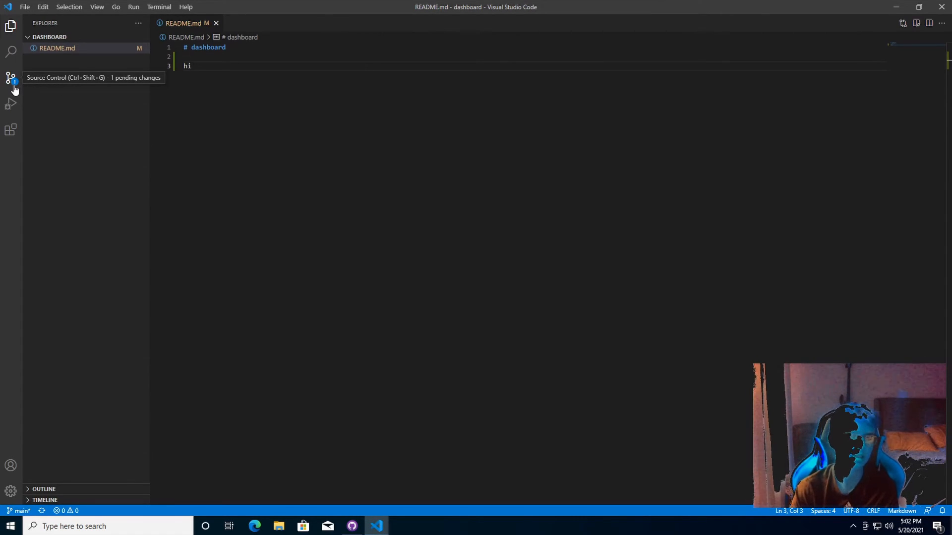
# Review the README.md diff in Source Control, then close the side-by-side comparison
pyautogui.click(14, 86)
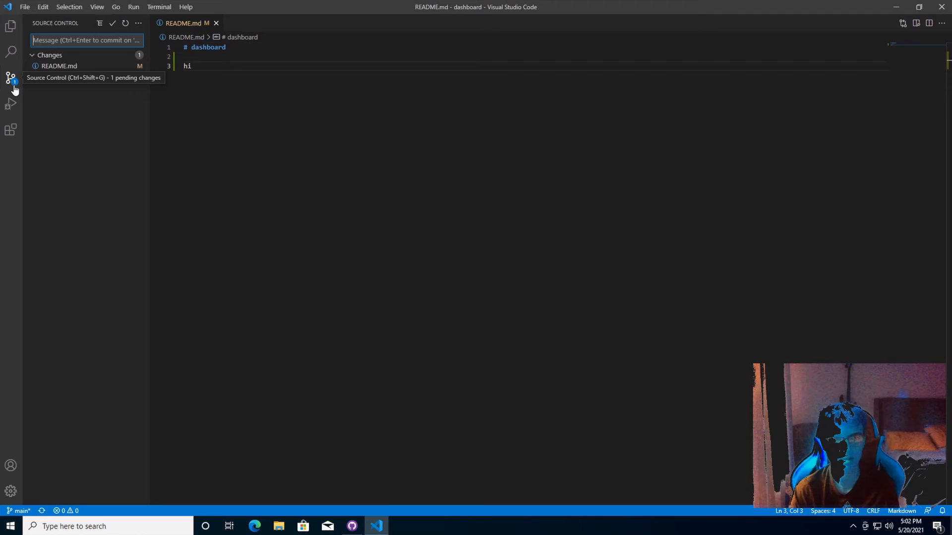
pyautogui.click(83, 58)
pyautogui.click(45, 56)
pyautogui.click(53, 67)
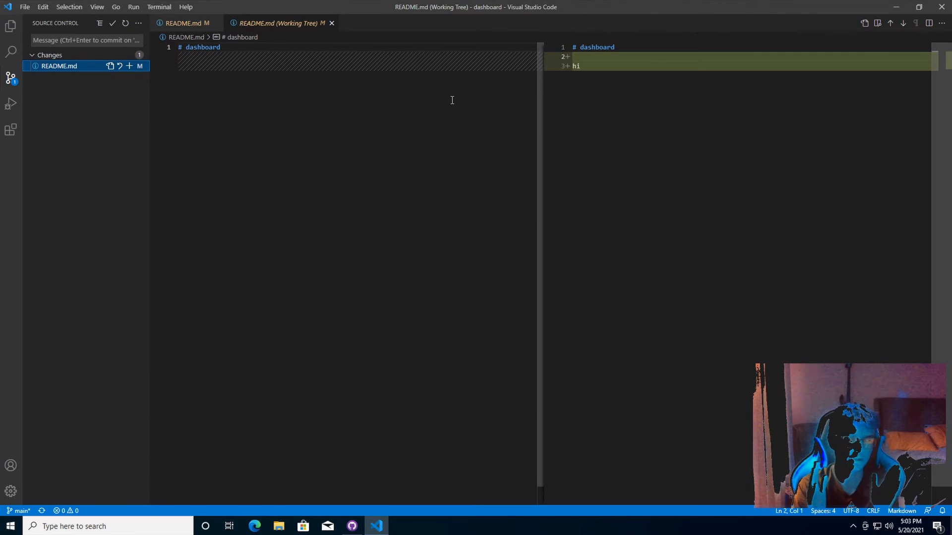
pyautogui.click(331, 24)
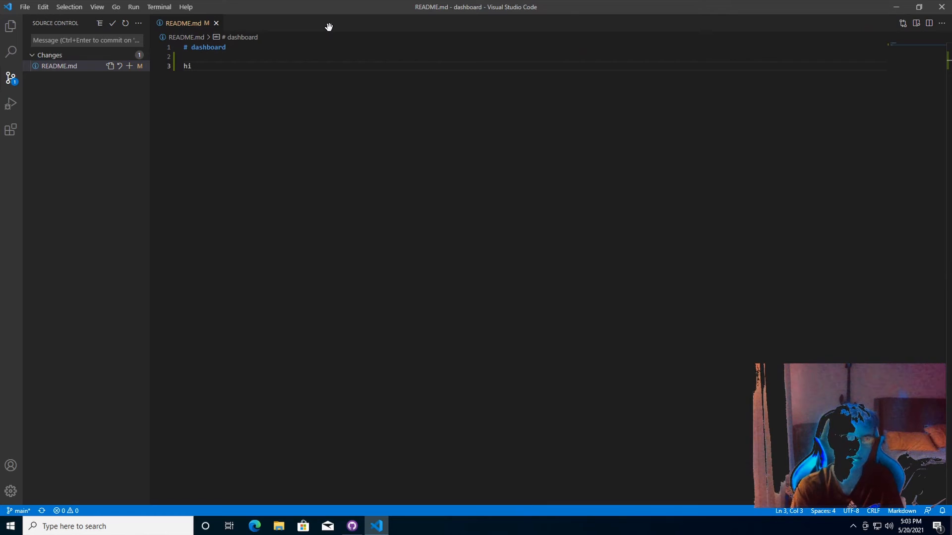
pyautogui.click(106, 38)
# Commit the README change with the message 'added "hi" to readme', staging all changes
pyautogui.moveTo(127, 57)
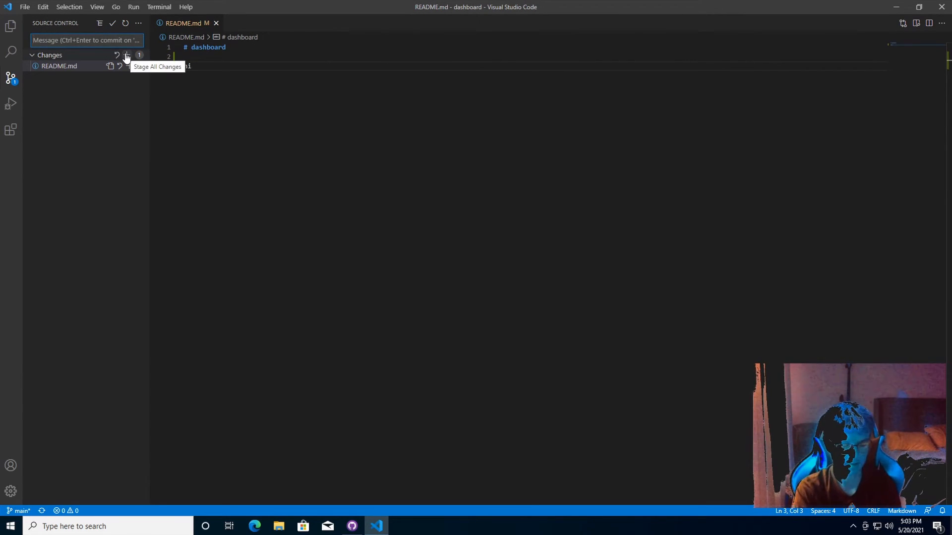
pyautogui.write('add')
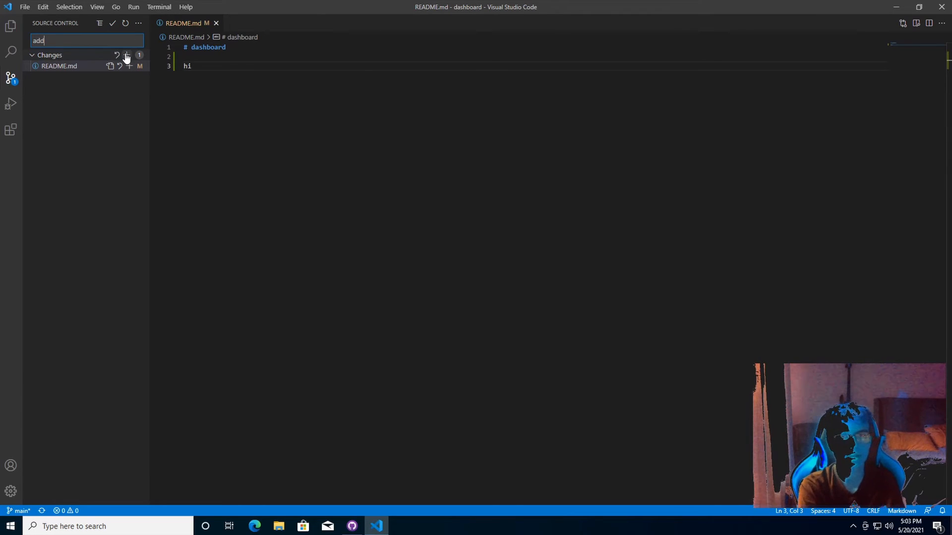
pyautogui.write('ed')
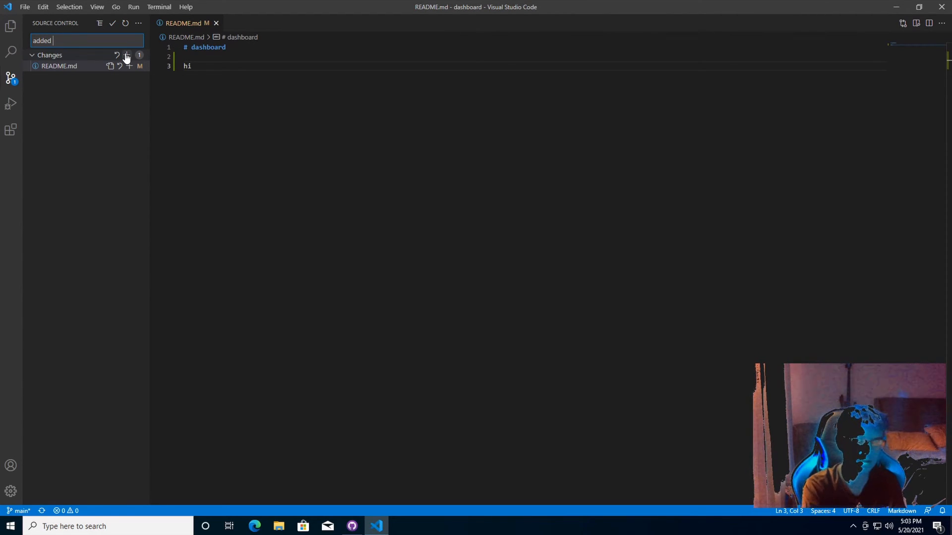
pyautogui.write('hi"')
pyautogui.press('BackSpace')
pyautogui.press('BackSpace')
pyautogui.press('BackSpace')
pyautogui.write('"')
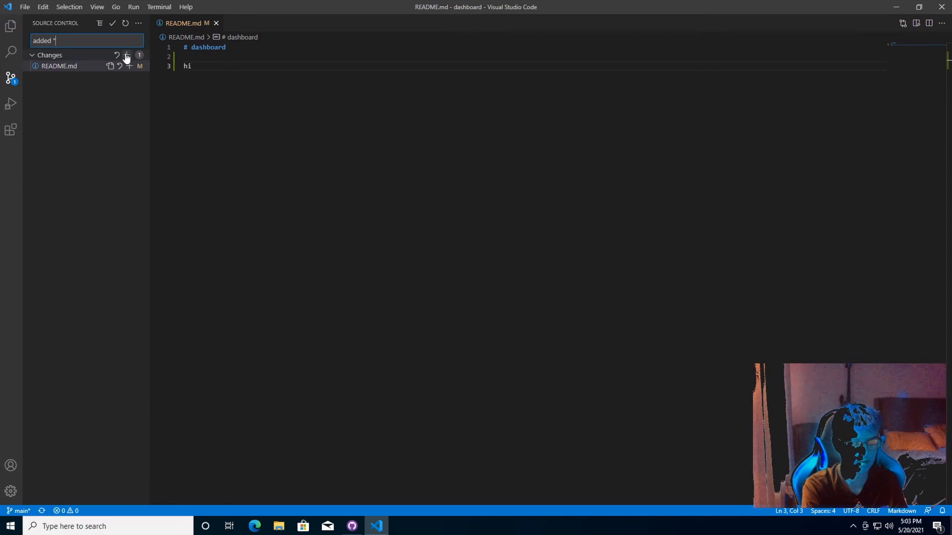
pyautogui.write('hi" to rea')
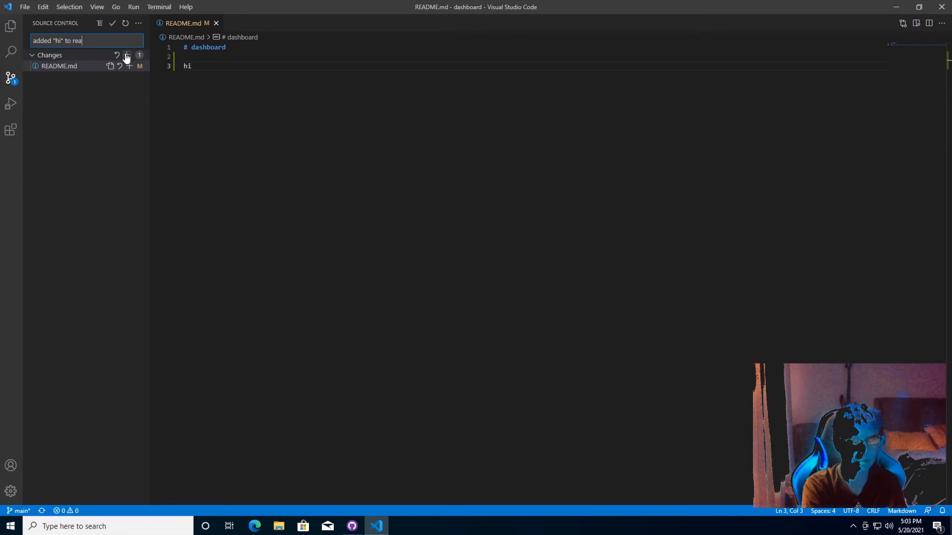
pyautogui.write('dme')
pyautogui.click(113, 23)
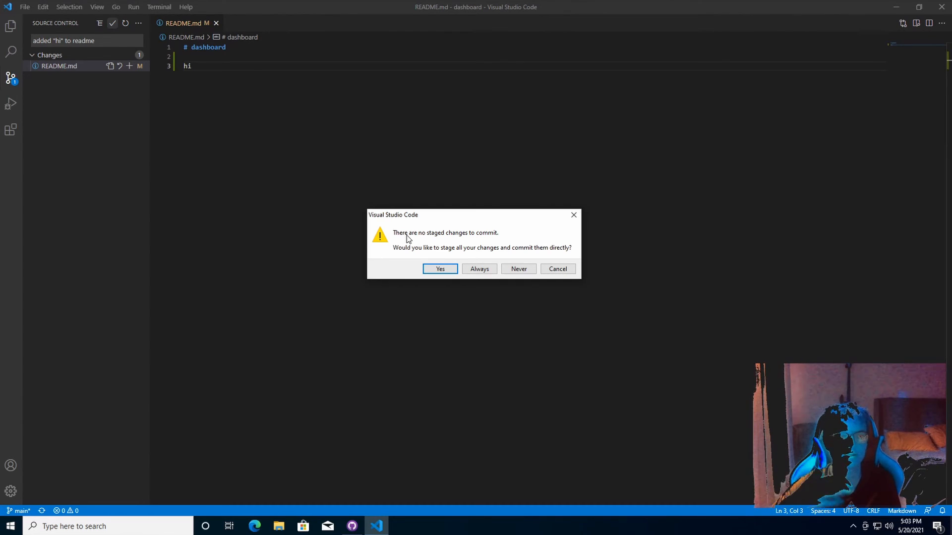
pyautogui.click(455, 272)
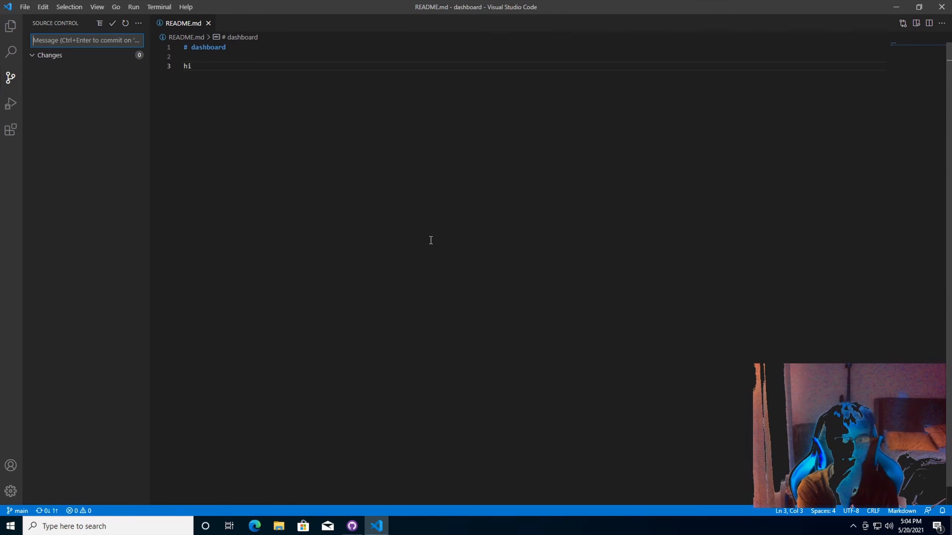
# Push the dashboard commit to origin from GitHub Desktop, then close GitHub Desktop
pyautogui.click(348, 519)
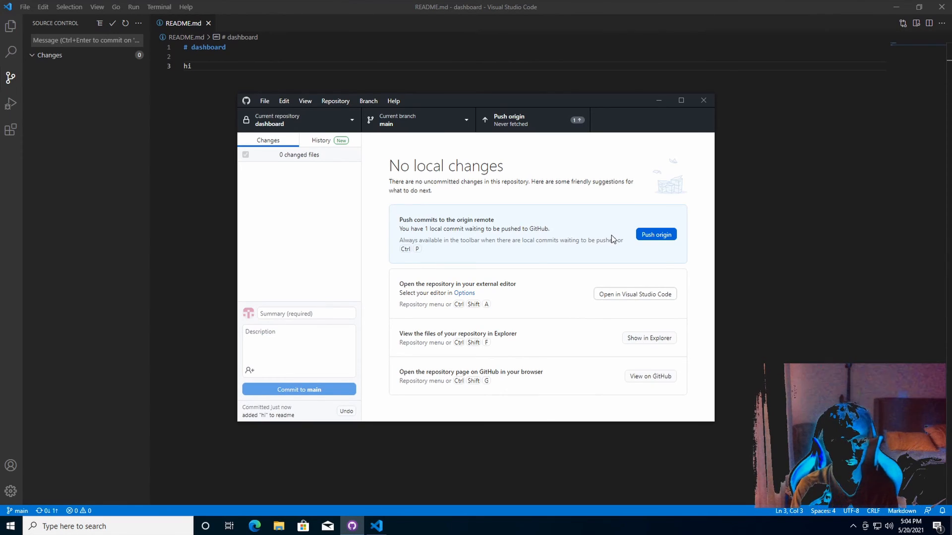
pyautogui.click(658, 236)
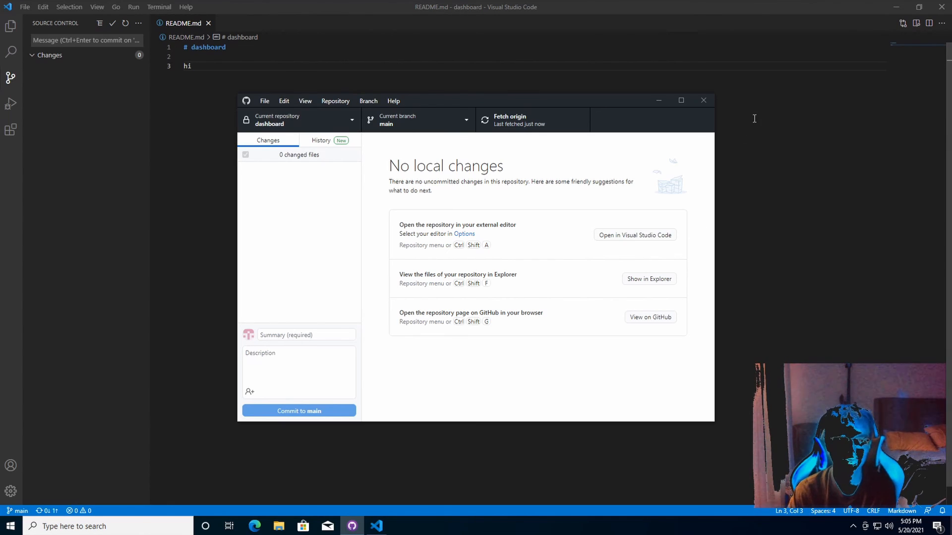
pyautogui.click(704, 101)
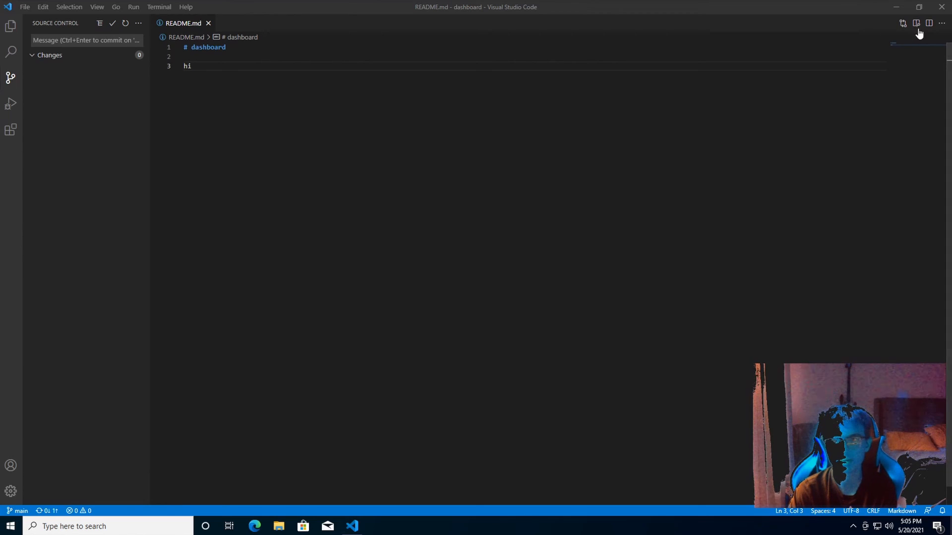
# Close VS Code and delete the app.py file and GitHub Desktop shortcut from the desktop
pyautogui.click(942, 10)
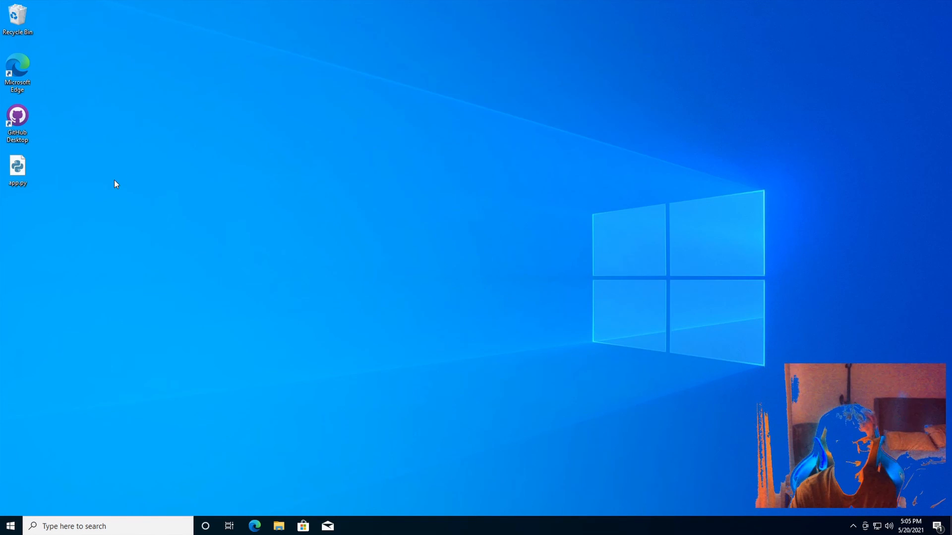
pyautogui.click(17, 168)
pyautogui.press('Delete')
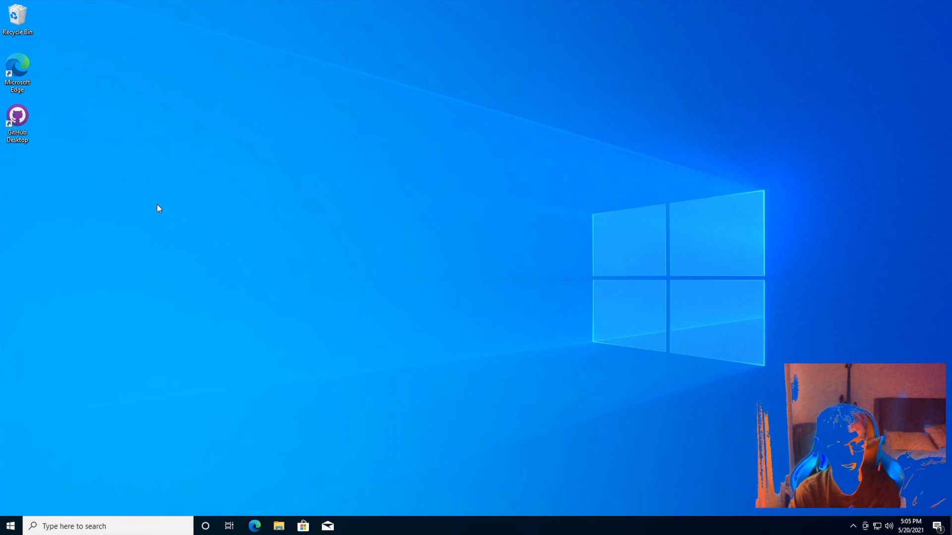
pyautogui.click(18, 119)
pyautogui.press('Delete')
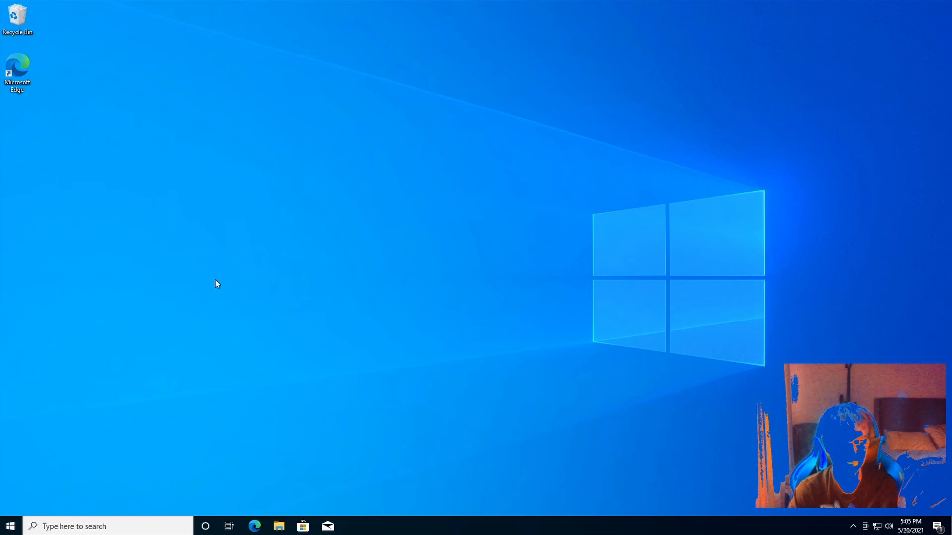
# Search 'visu' and pin Visual Studio Code to Start
pyautogui.click(142, 521)
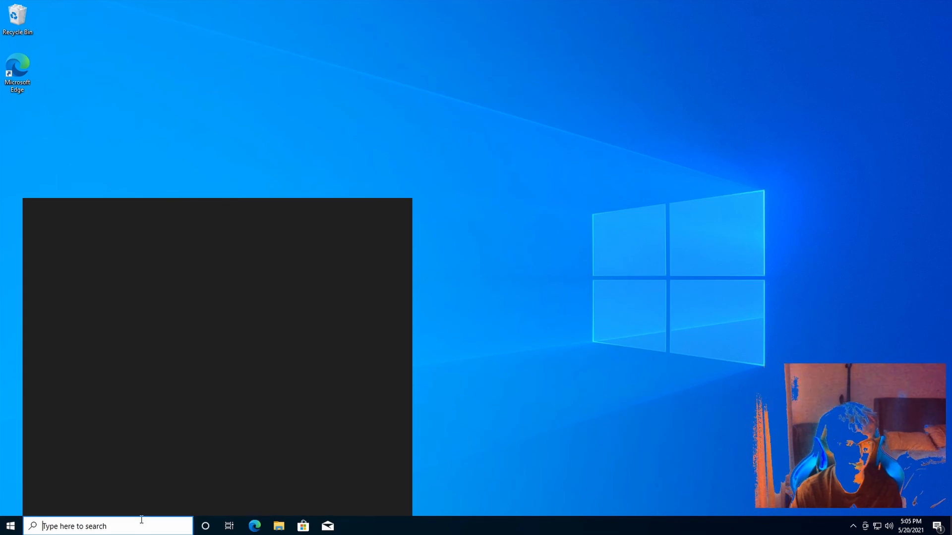
pyautogui.write('visu')
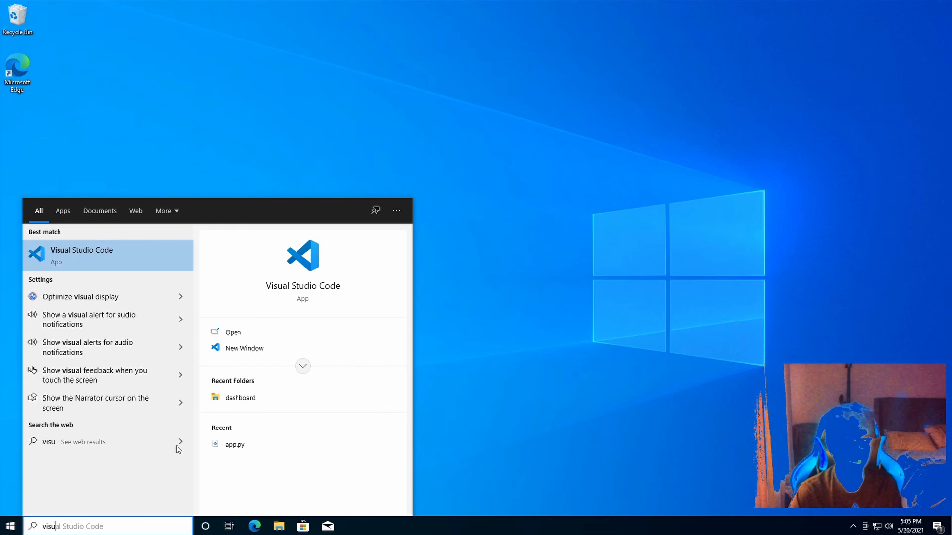
pyautogui.rightClick(108, 268)
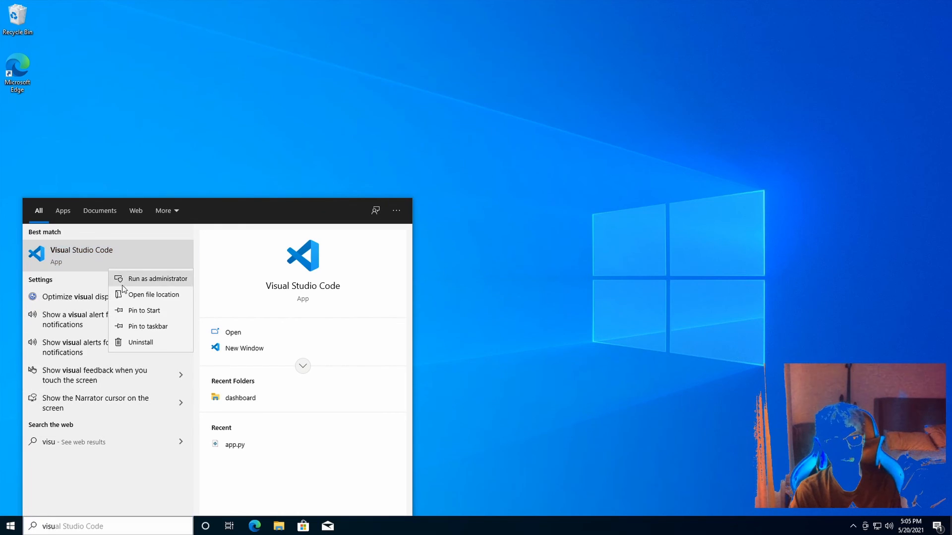
pyautogui.click(139, 313)
pyautogui.click(450, 353)
# Check the Start menu for the new Visual Studio Code tile
pyautogui.click(142, 526)
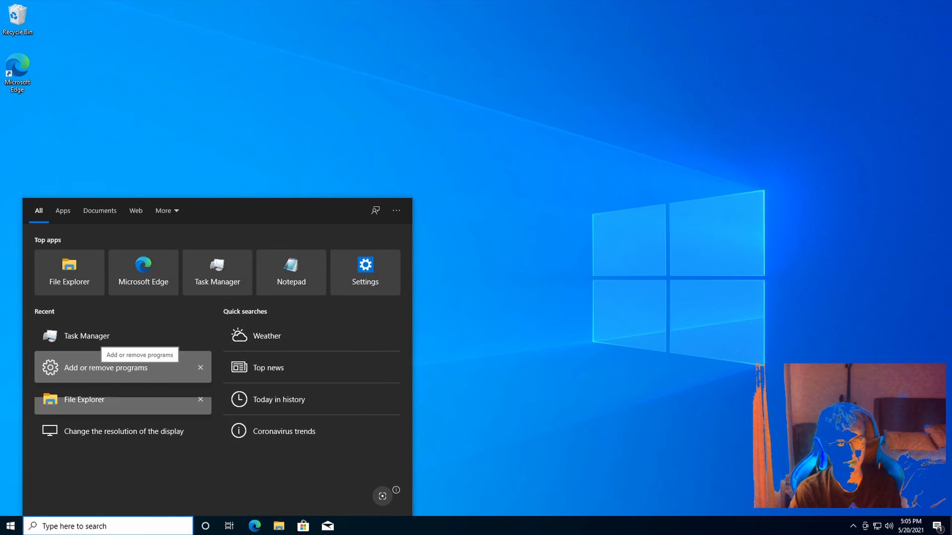
pyautogui.click(9, 527)
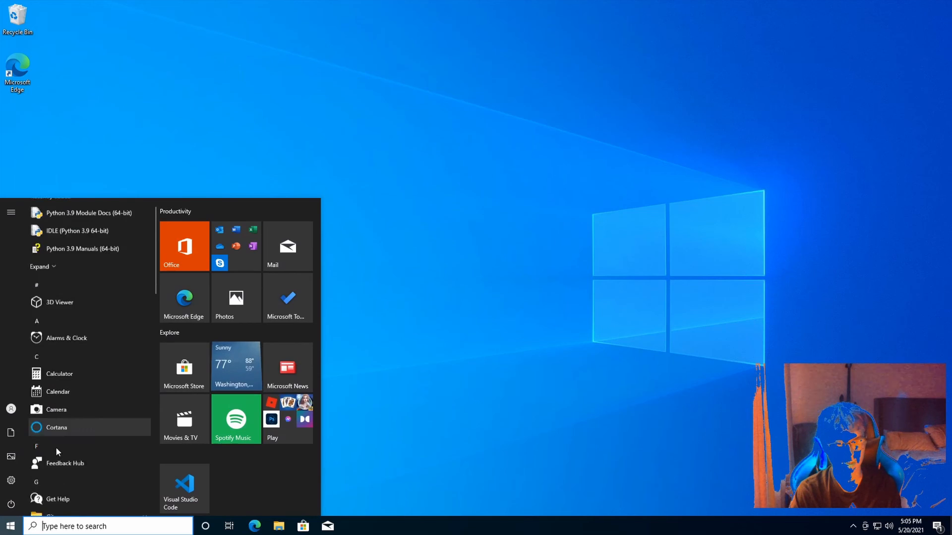
pyautogui.scroll(-15, 59, 454)
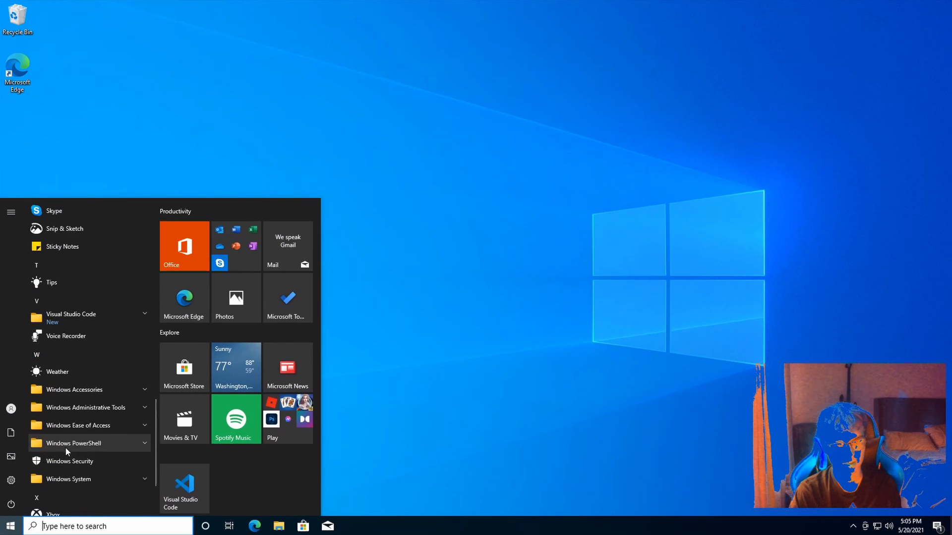
pyautogui.scroll(-1, 201, 471)
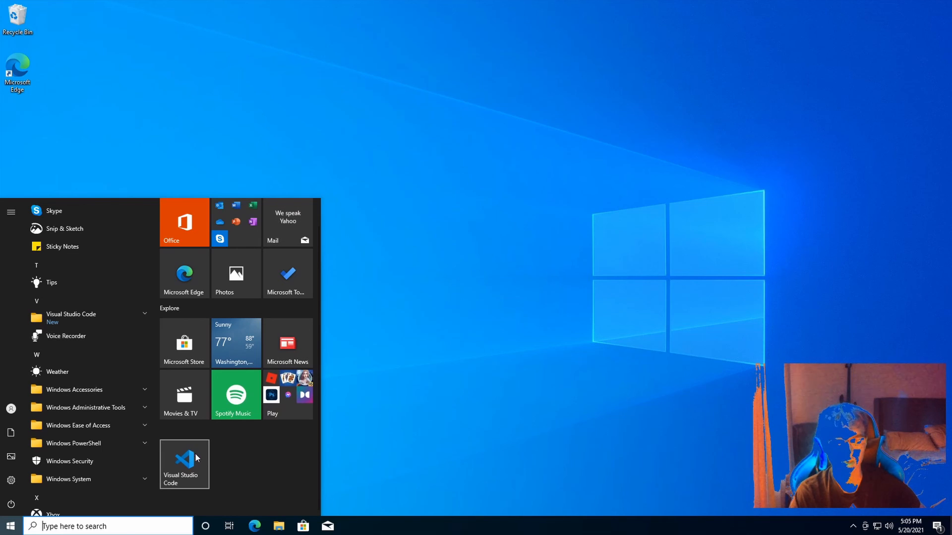
pyautogui.click(395, 422)
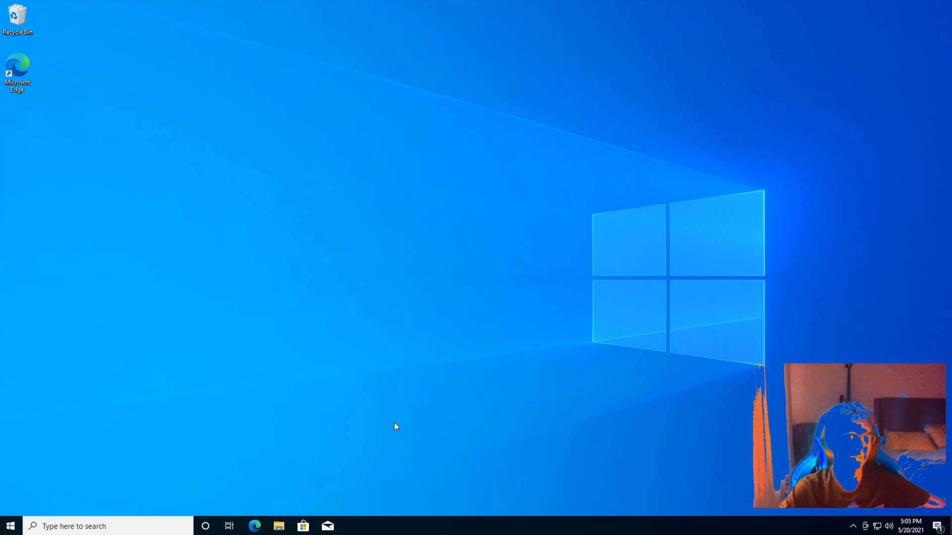